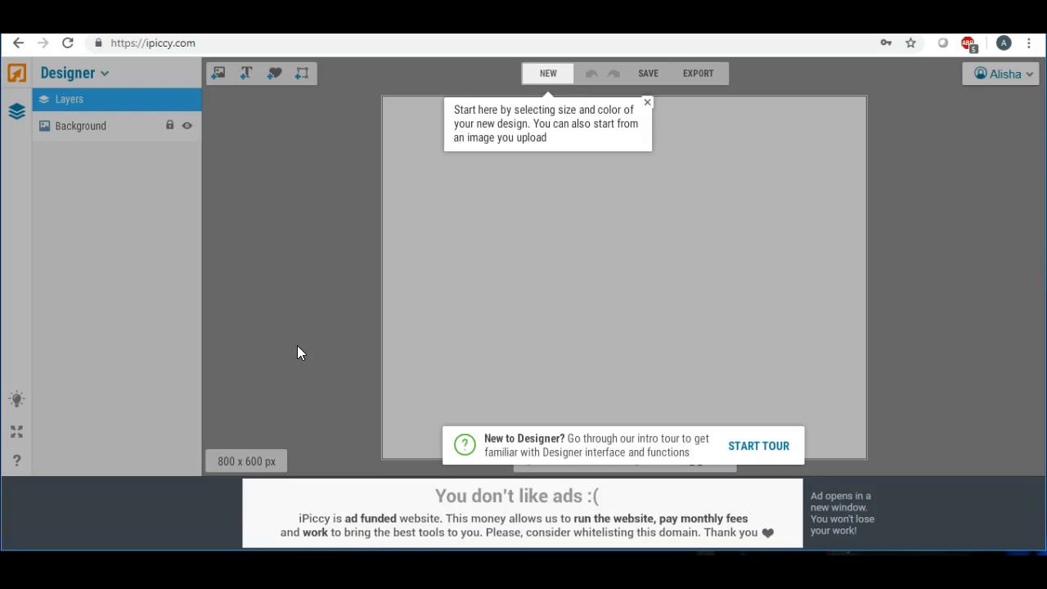
# Step: Create a new 500 x 500 px design with a light blue canvas color
pyautogui.click(547, 74)
pyautogui.moveTo(592, 211); pyautogui.dragTo(505, 214)
pyautogui.write('5')
pyautogui.moveTo(640, 215); pyautogui.dragTo(594, 210)
pyautogui.write('500')
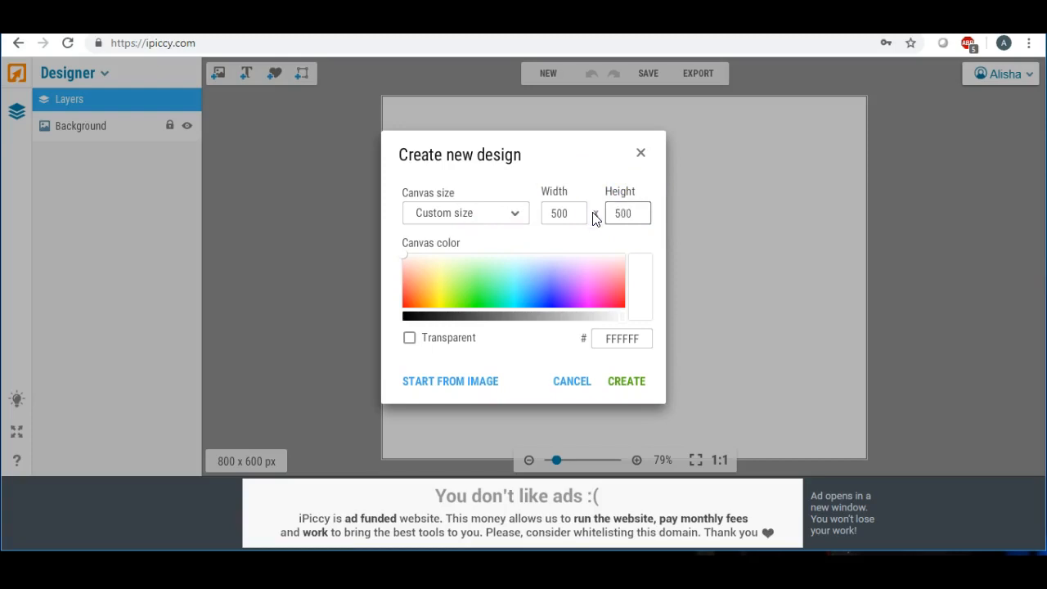
pyautogui.moveTo(544, 270)
pyautogui.mouseDown()
pyautogui.moveTo(553, 266)
pyautogui.moveTo(543, 272)
pyautogui.moveTo(554, 289)
pyautogui.moveTo(539, 275)
pyautogui.mouseUp()
pyautogui.click(626, 382)
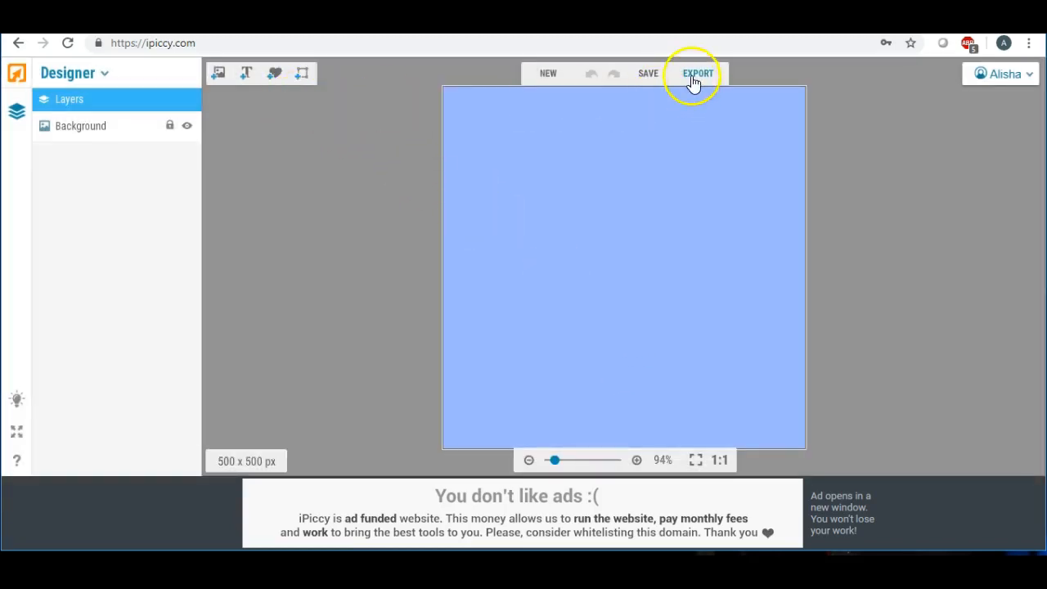
# Step: Set up saving the design as a .jpg named bluee with Highest quality
pyautogui.click(650, 73)
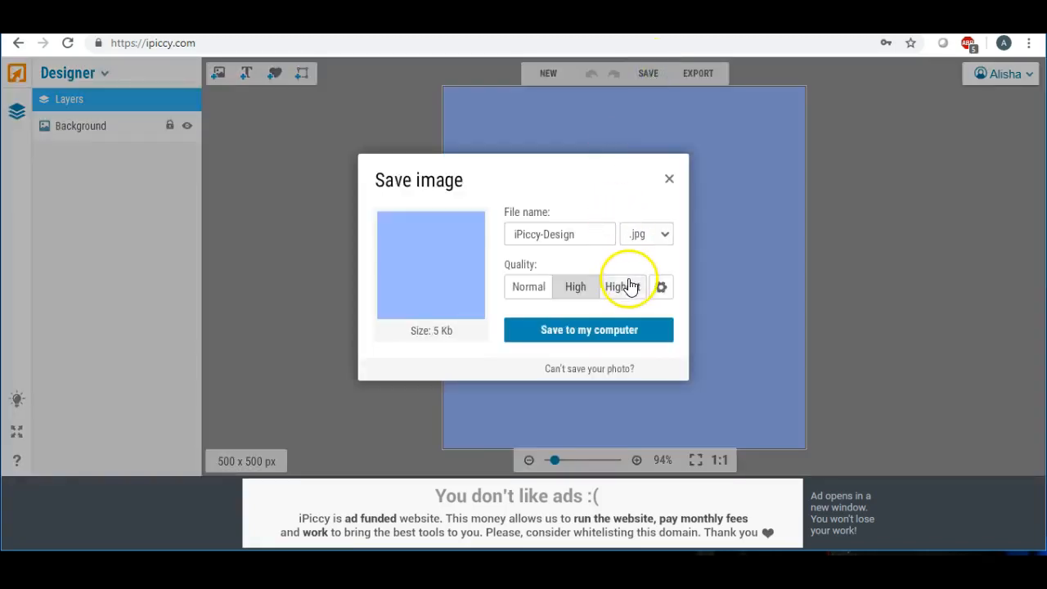
pyautogui.click(625, 286)
pyautogui.click(583, 230)
pyautogui.moveTo(583, 230); pyautogui.dragTo(450, 226)
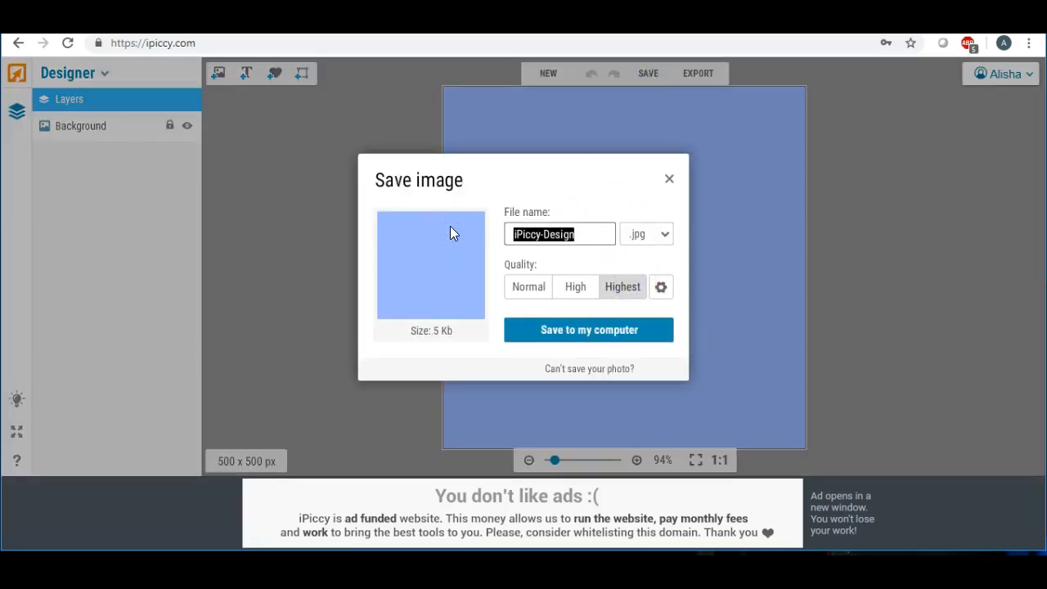
pyautogui.write('blu')
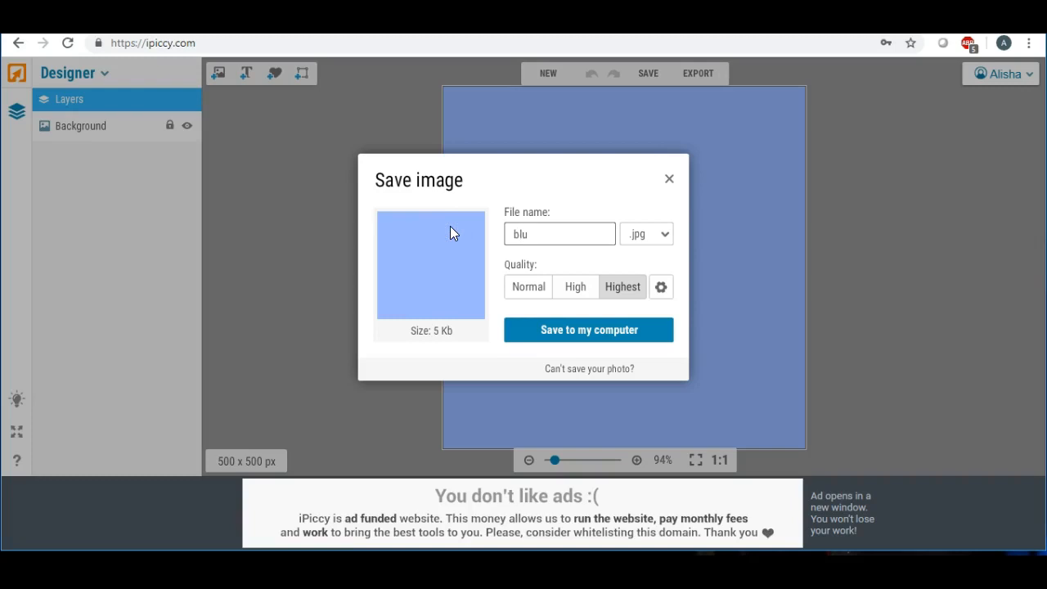
pyautogui.write('ee')
# Step: Save the bluee image to the Desktop and return to the design
pyautogui.click(592, 327)
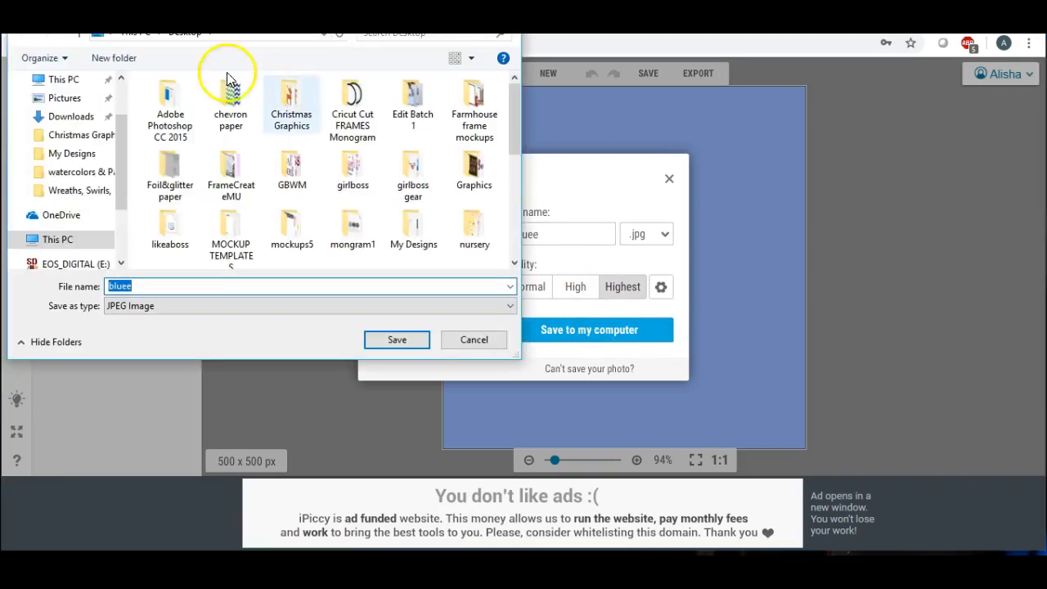
pyautogui.click(123, 127)
pyautogui.moveTo(122, 127); pyautogui.dragTo(121, 98)
pyautogui.click(54, 109)
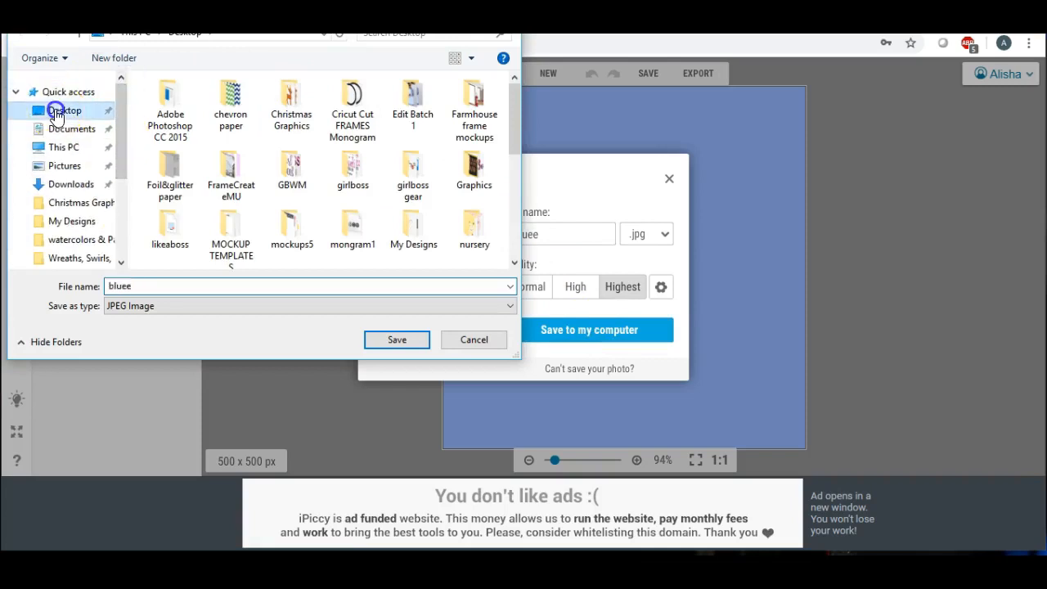
pyautogui.click(378, 331)
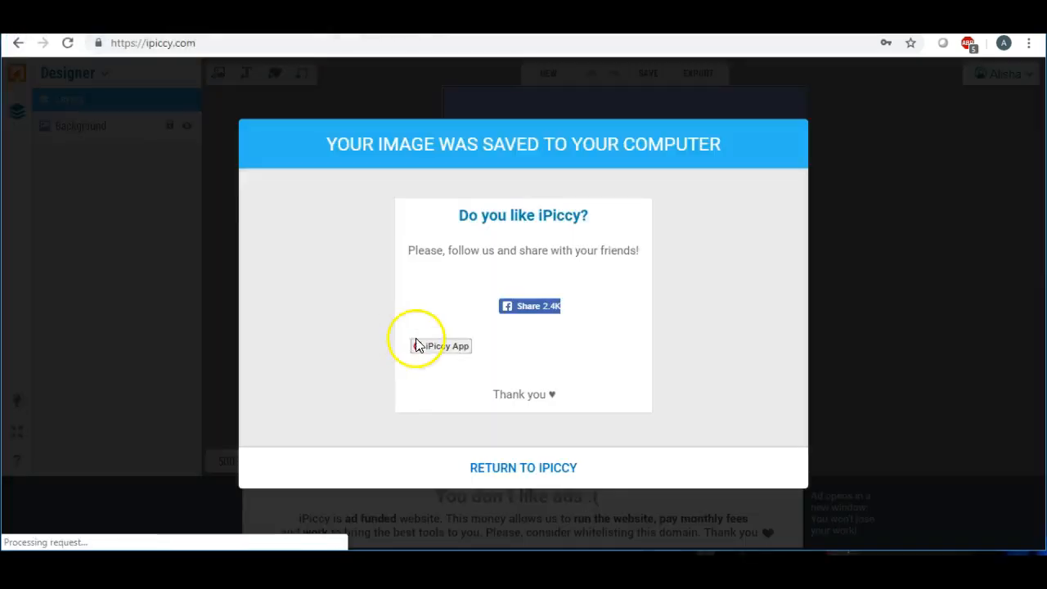
pyautogui.click(518, 470)
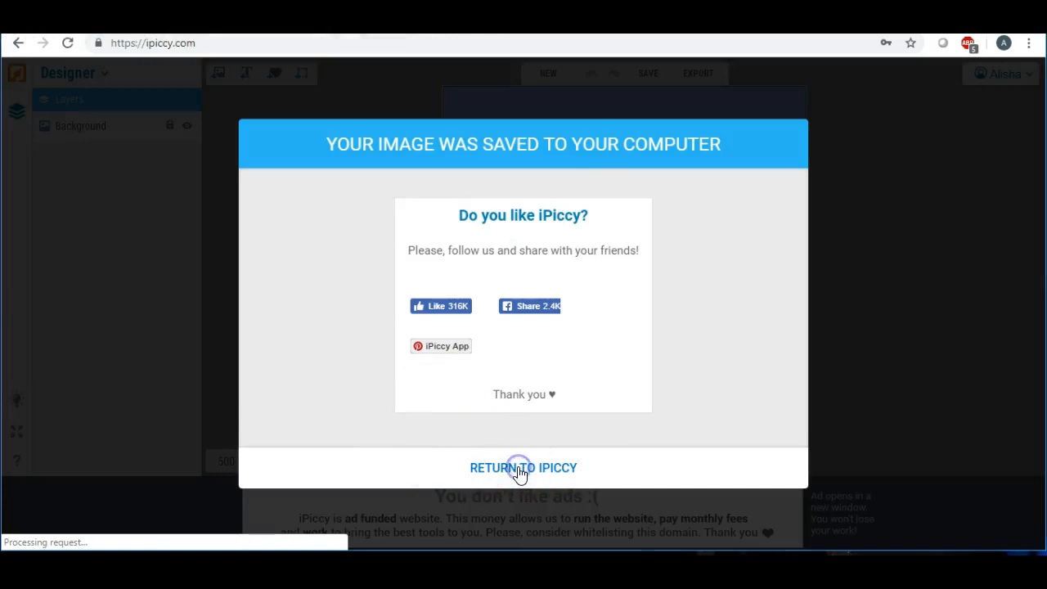
pyautogui.click(526, 463)
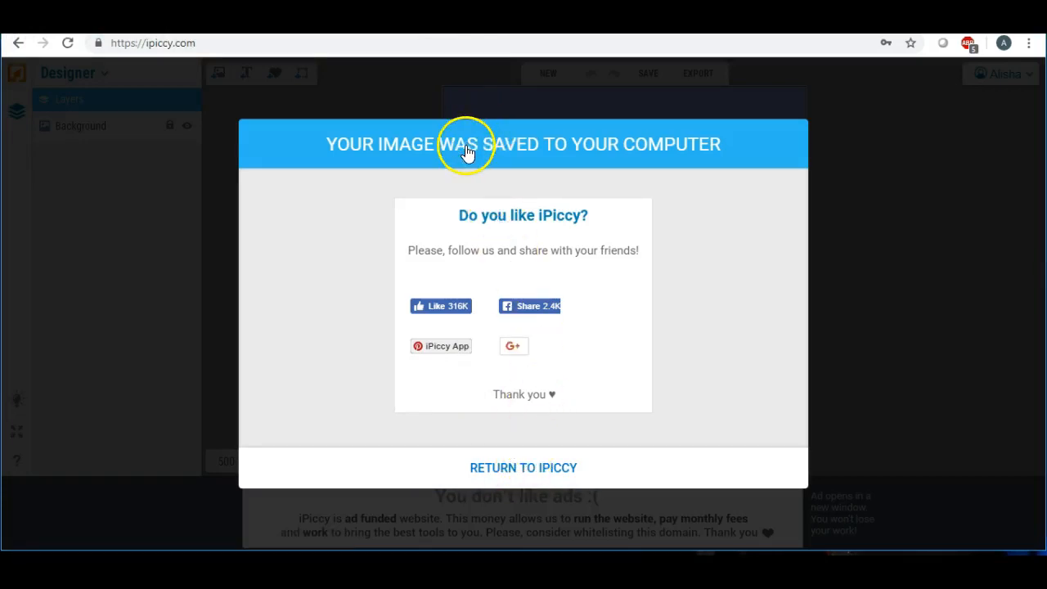
pyautogui.click(486, 102)
# Step: Export the blue design to the Editor and apply an Exposure adjustment of 24
pyautogui.click(698, 77)
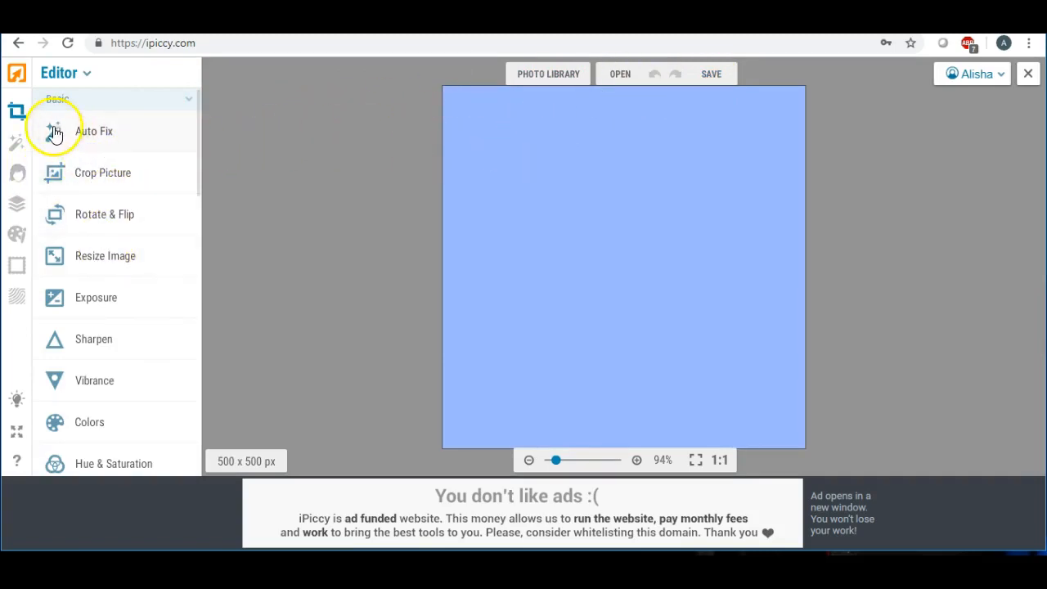
pyautogui.scroll(-3, 98, 187)
pyautogui.scroll(1, 100, 188)
pyautogui.scroll(-2, 98, 188)
pyautogui.scroll(-1, 98, 188)
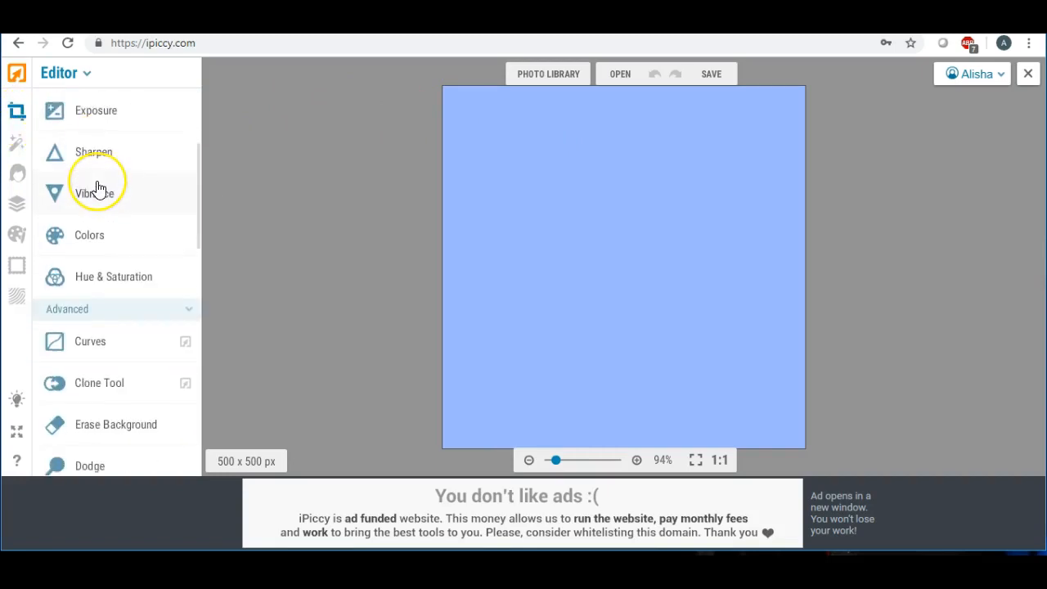
pyautogui.scroll(2, 98, 187)
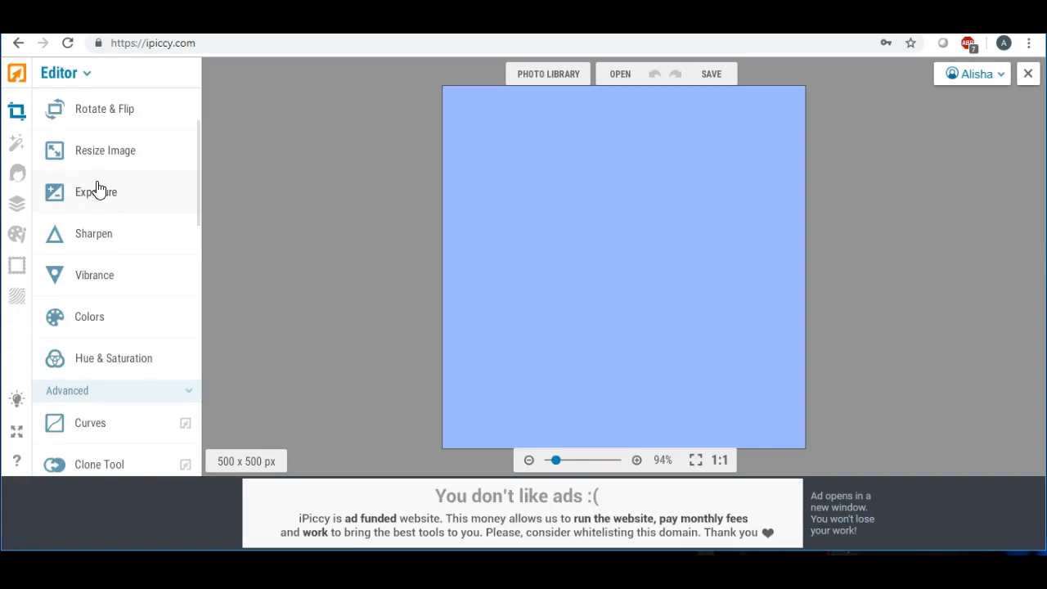
pyautogui.click(112, 193)
pyautogui.moveTo(117, 234); pyautogui.dragTo(137, 243)
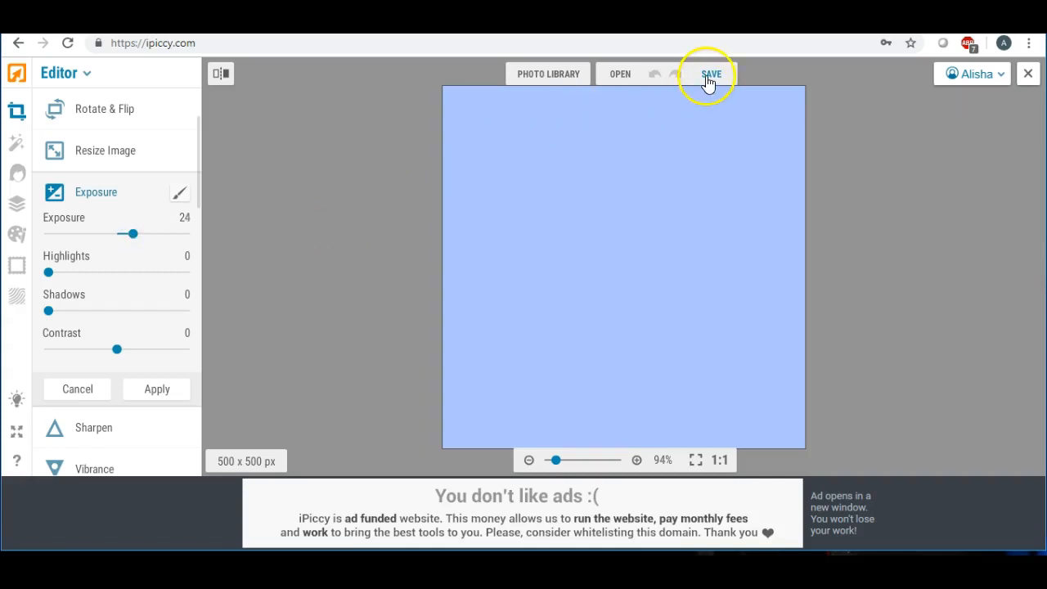
pyautogui.click(169, 391)
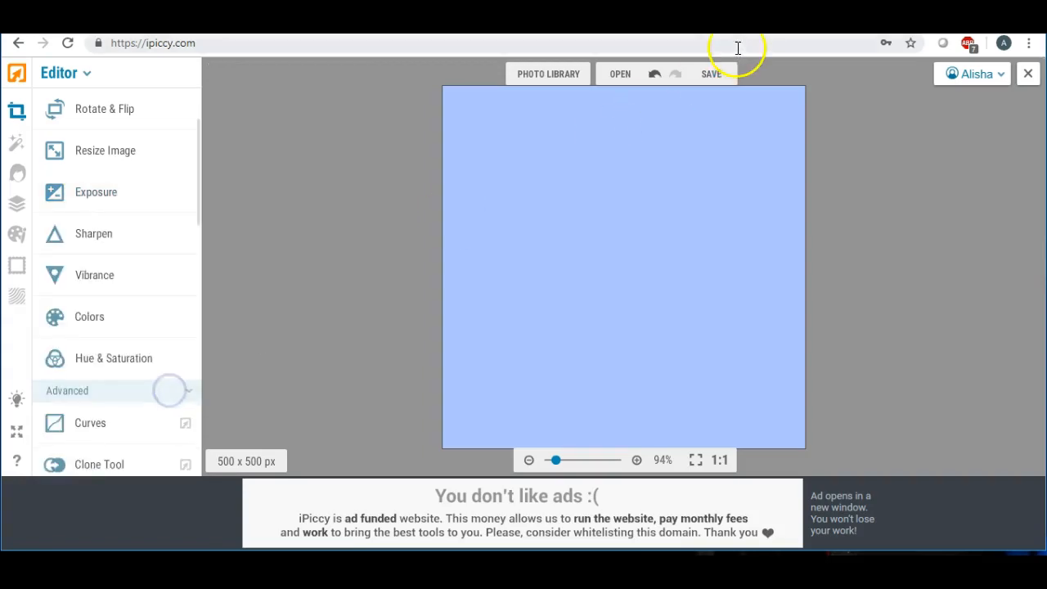
# Step: Save the lightened image to the Desktop as bluee in .jpg format, replacing the earlier file, and close the photo
pyautogui.click(710, 75)
pyautogui.click(717, 104)
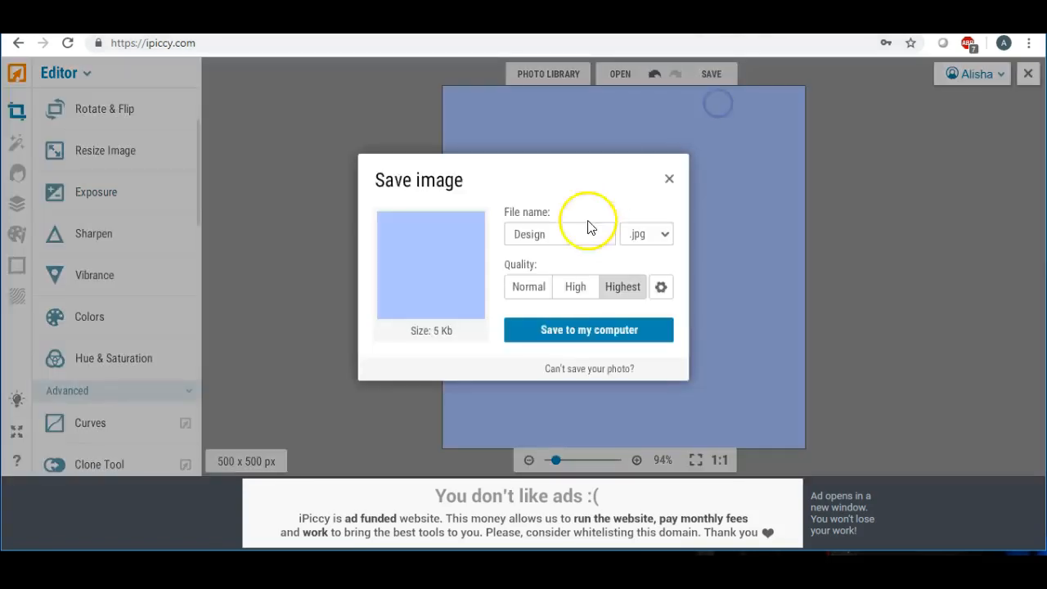
pyautogui.moveTo(556, 234); pyautogui.dragTo(460, 232)
pyautogui.write('b')
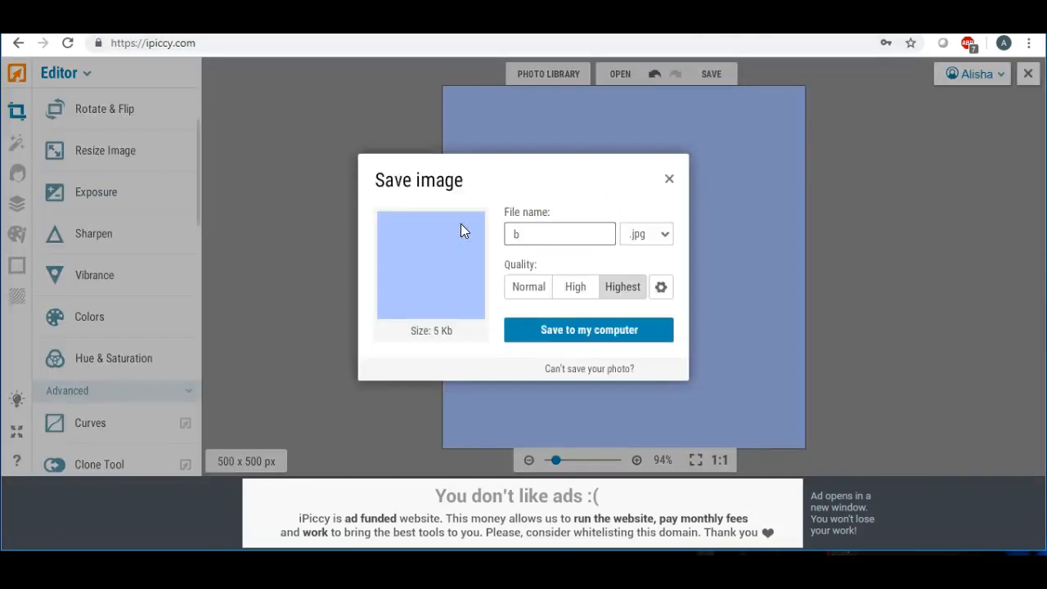
pyautogui.write('luee')
pyautogui.click(611, 321)
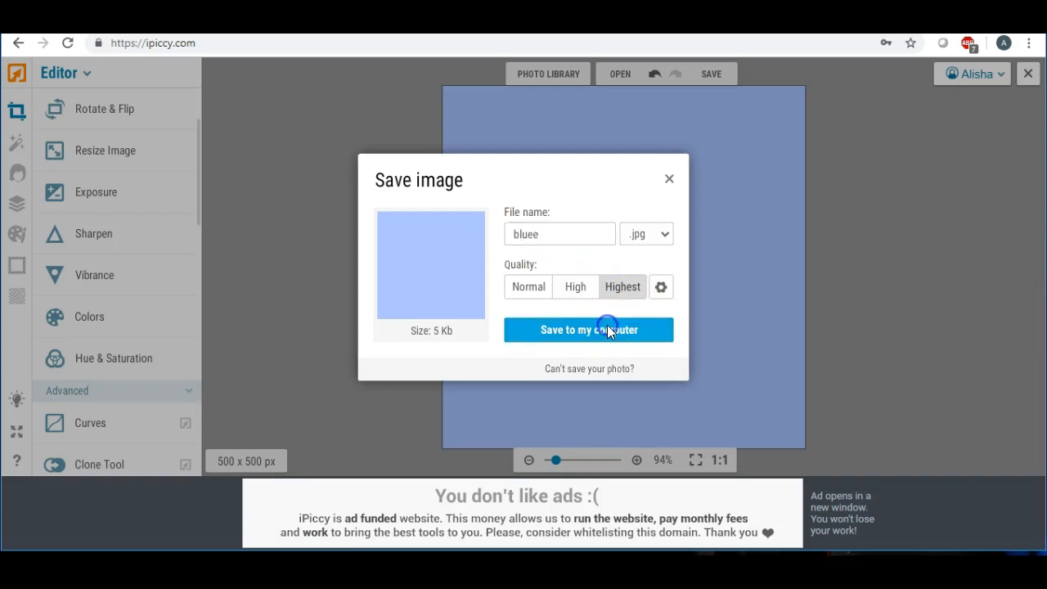
pyautogui.click(391, 341)
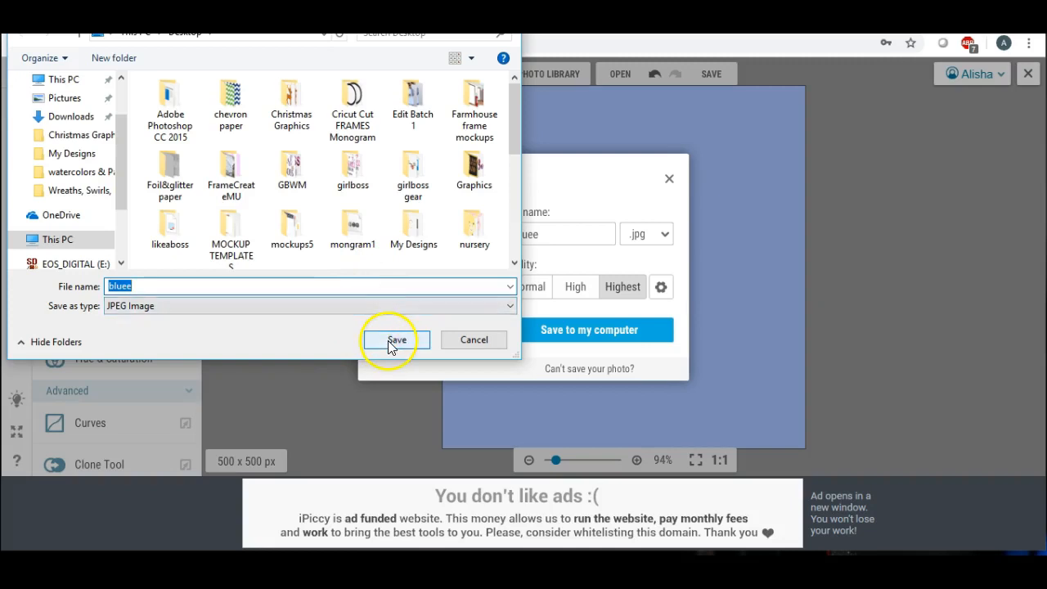
pyautogui.click(570, 287)
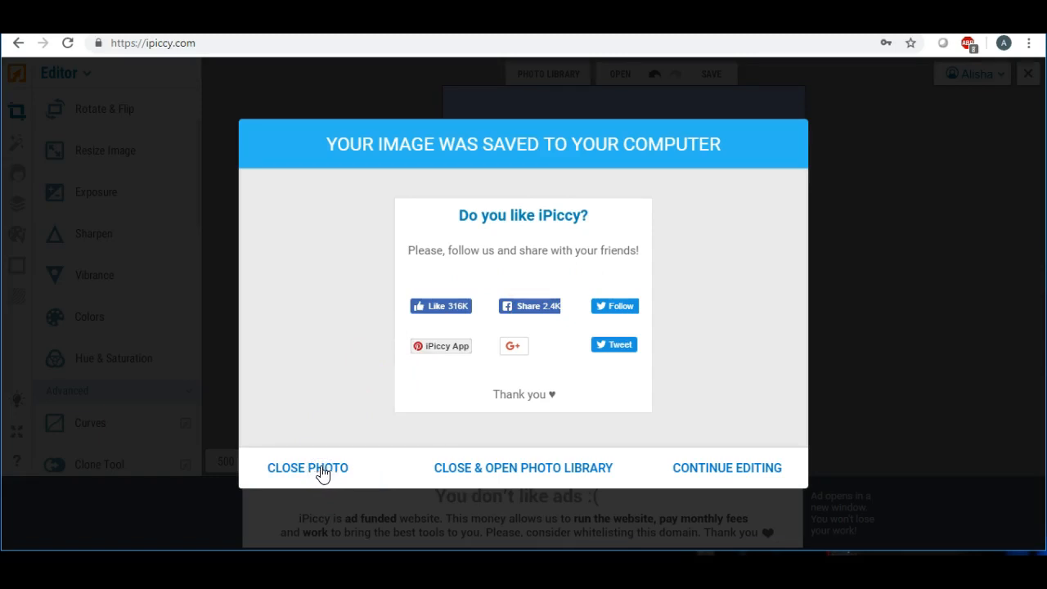
pyautogui.click(307, 467)
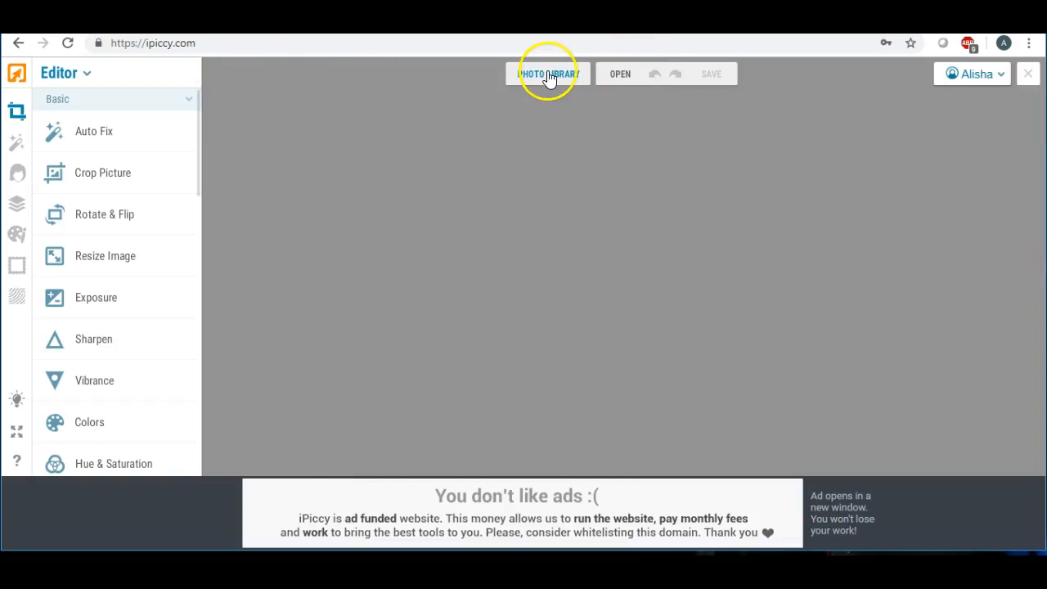
# Step: Start adding images to the photo library and browse to the Desktop folder
pyautogui.click(548, 75)
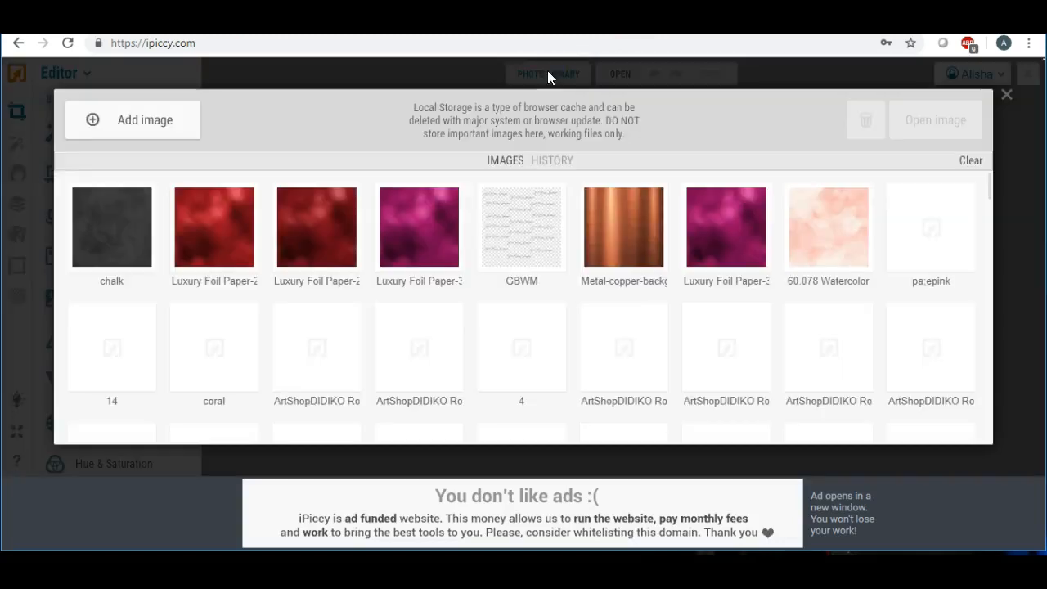
pyautogui.click(136, 129)
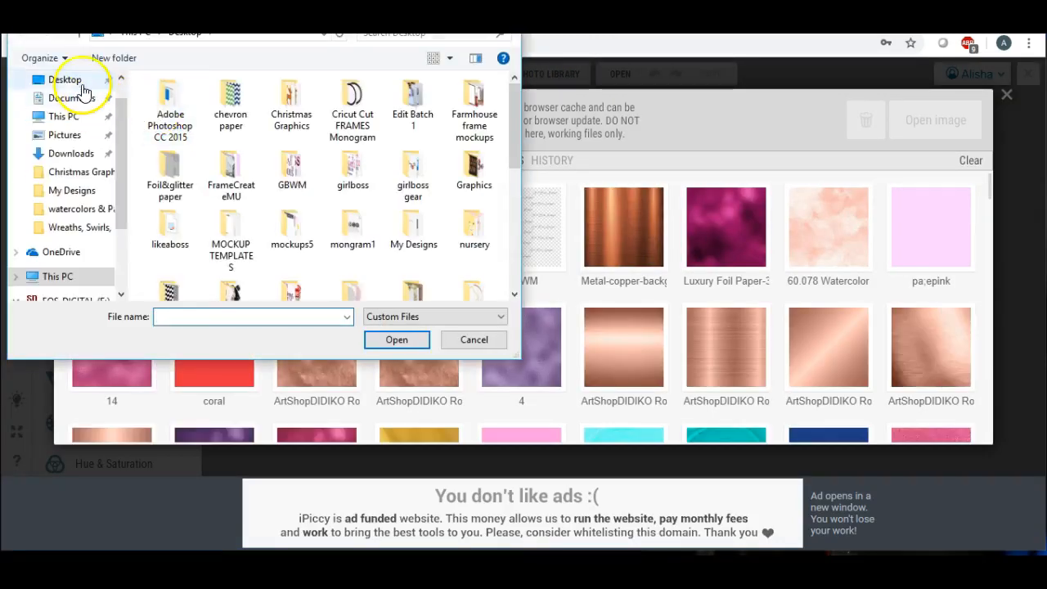
pyautogui.click(72, 98)
pyautogui.click(66, 79)
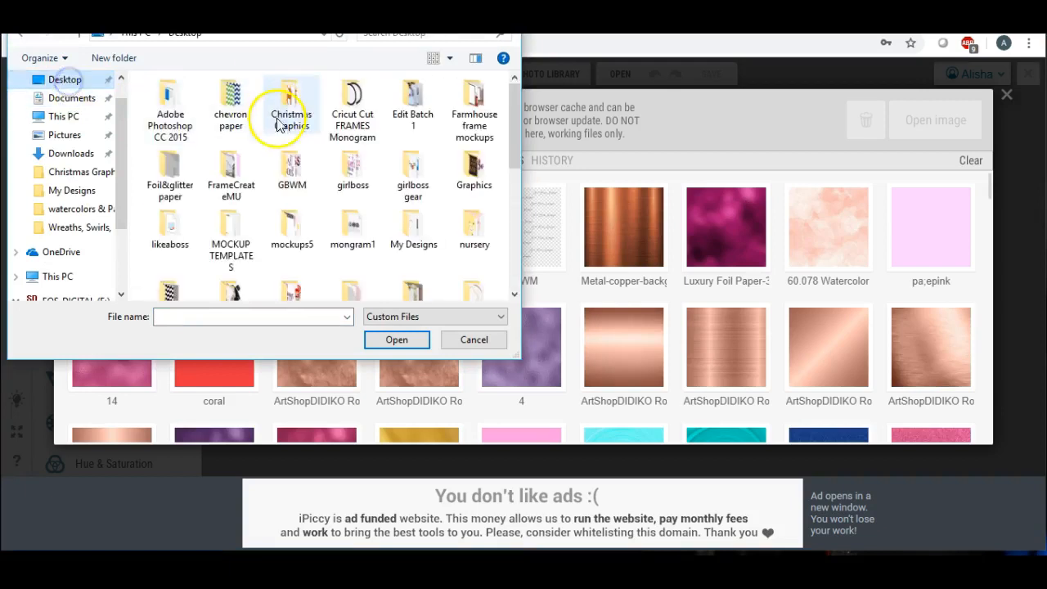
pyautogui.scroll(-1, 302, 172)
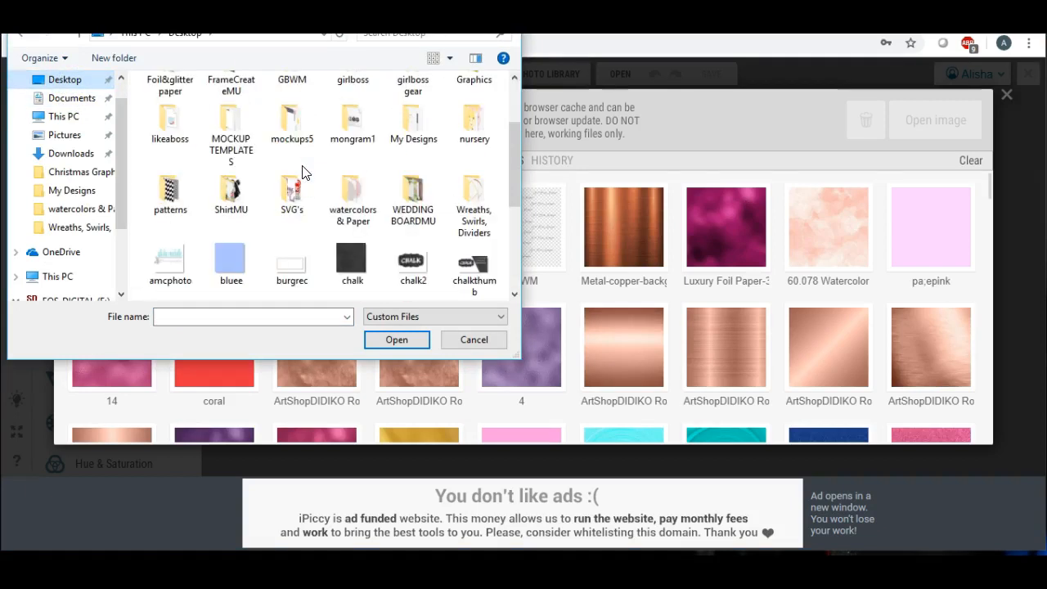
# Step: Add the bluee, pink, green, yellow and purple images to the photo library together, and close the library
pyautogui.click(232, 258)
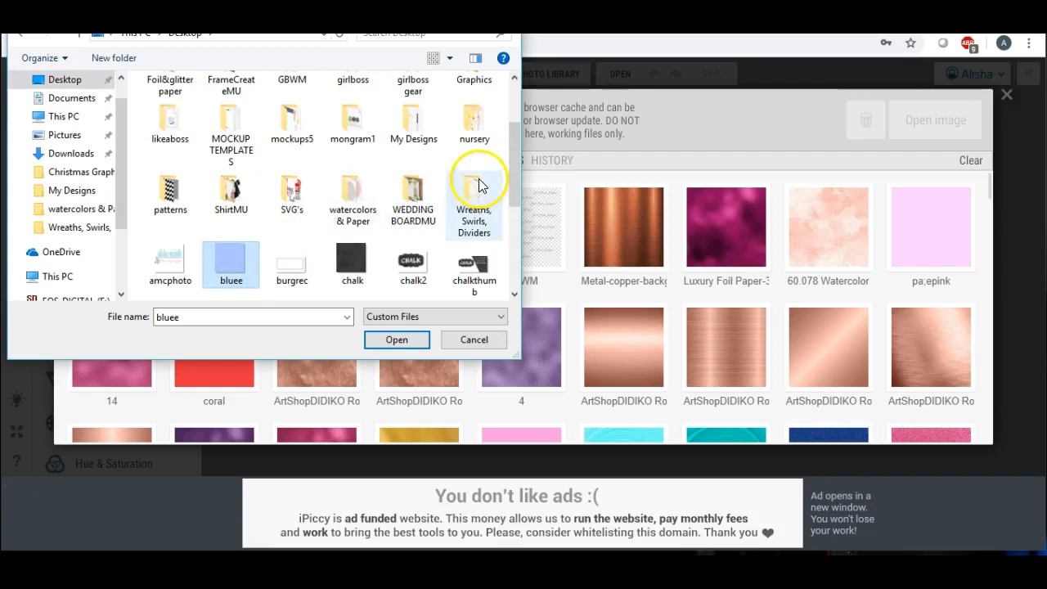
pyautogui.moveTo(514, 162); pyautogui.dragTo(512, 205)
pyautogui.keyDown('ctrl'); pyautogui.click(470, 247); pyautogui.keyUp('ctrl')
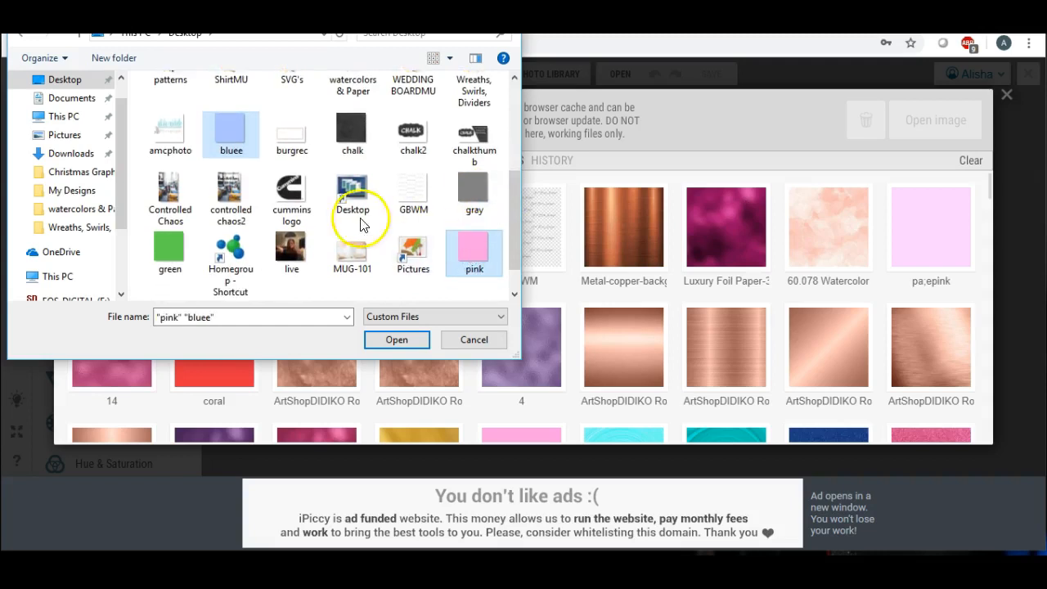
pyautogui.keyDown('ctrl'); pyautogui.click(172, 249); pyautogui.keyUp('ctrl')
pyautogui.moveTo(514, 198); pyautogui.dragTo(513, 215)
pyautogui.keyDown('ctrl'); pyautogui.click(290, 270); pyautogui.keyUp('ctrl')
pyautogui.keyDown('ctrl'); pyautogui.click(169, 270); pyautogui.keyUp('ctrl')
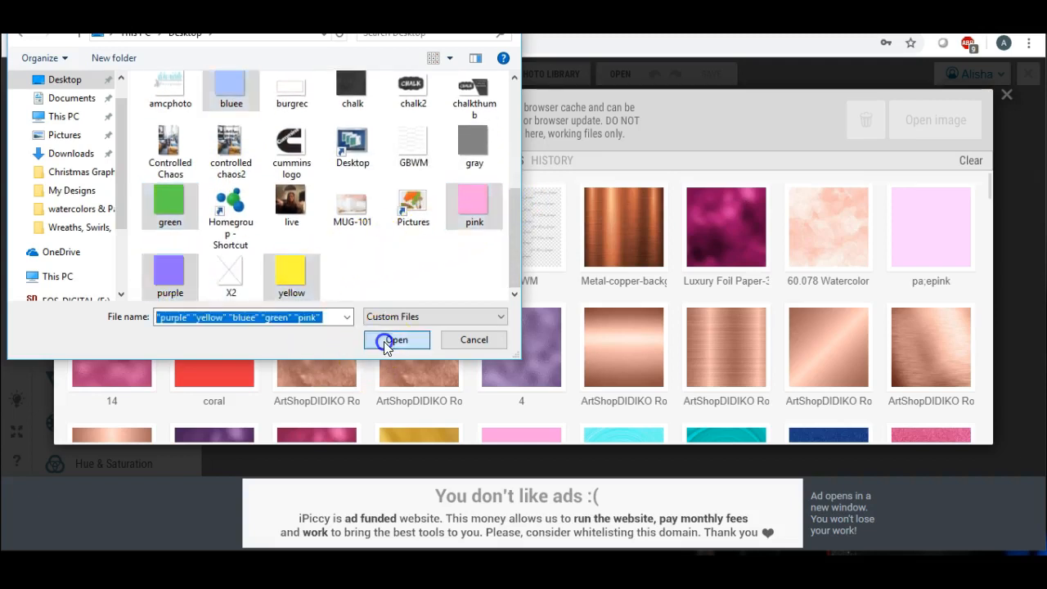
pyautogui.click(386, 340)
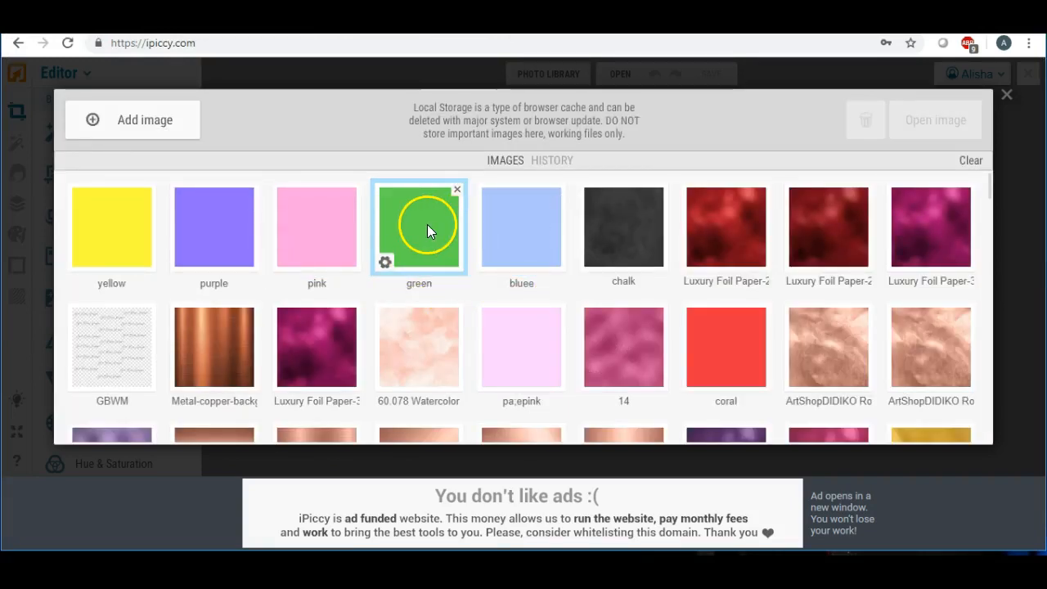
pyautogui.click(1008, 96)
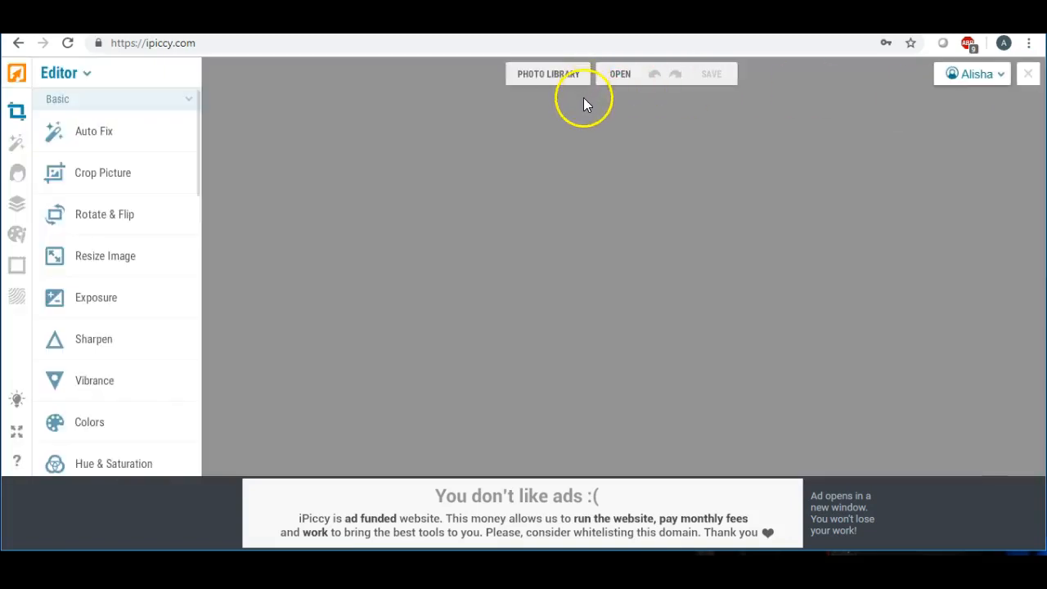
# Step: Switch from the Editor to the Designer with a blank canvas
pyautogui.click(540, 76)
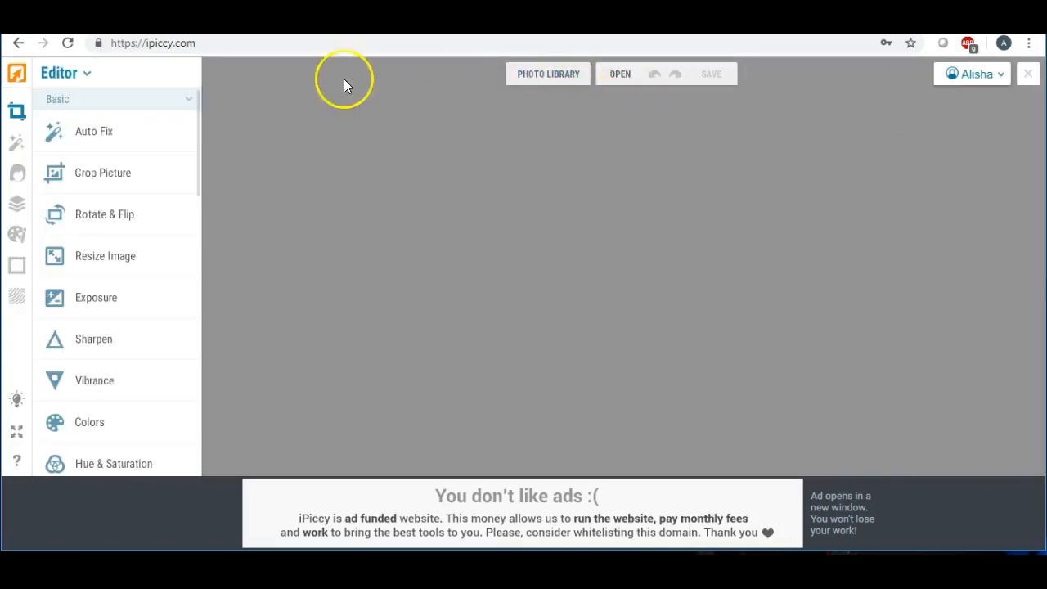
pyautogui.click(86, 73)
pyautogui.click(57, 147)
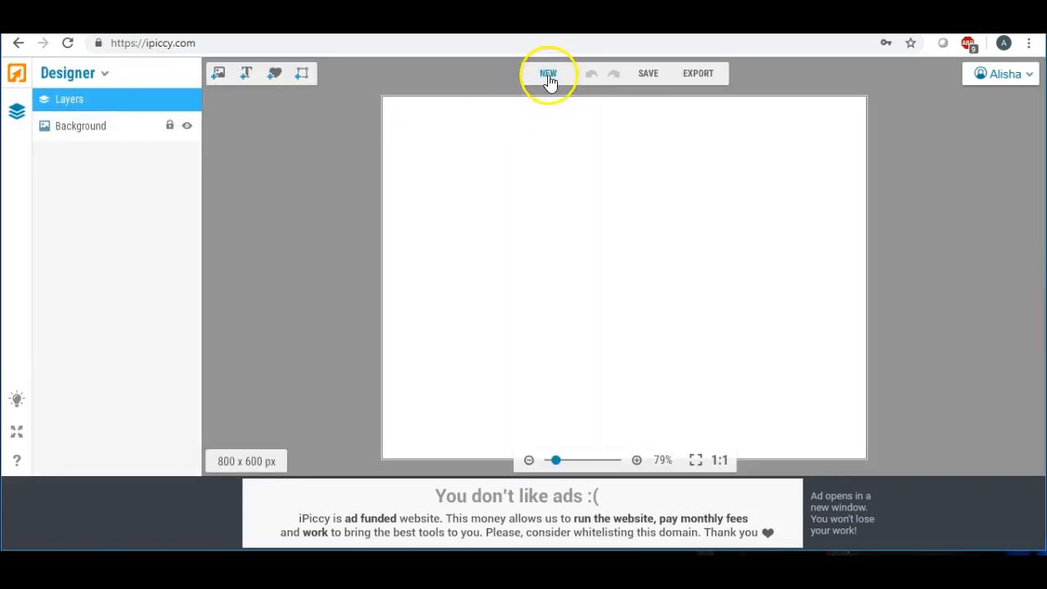
# Step: Add a text layer containing only the letter A and place it in the upper-left part of the canvas
pyautogui.click(247, 73)
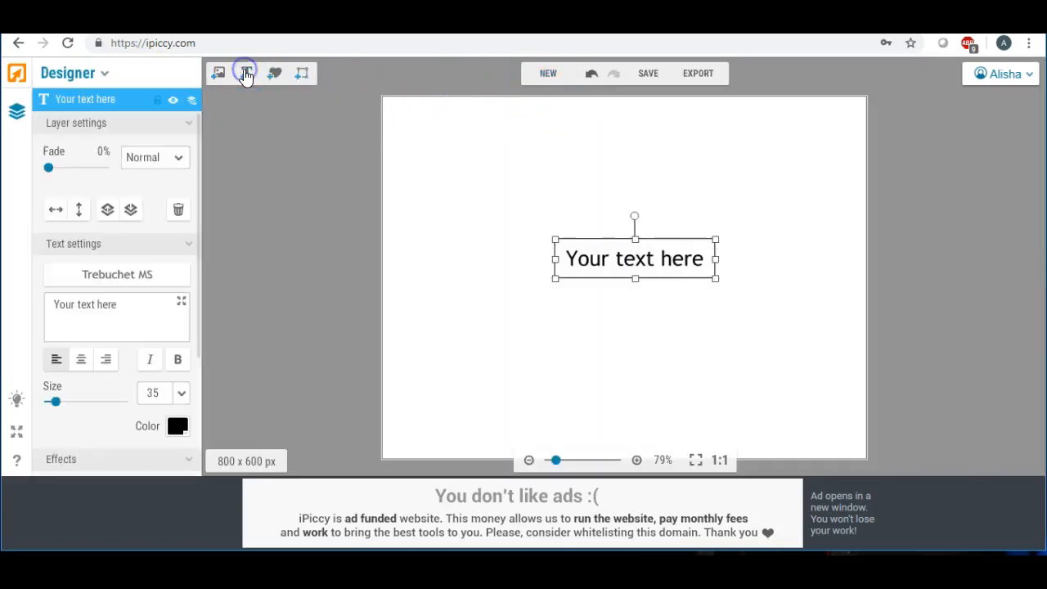
pyautogui.moveTo(598, 250); pyautogui.dragTo(491, 200)
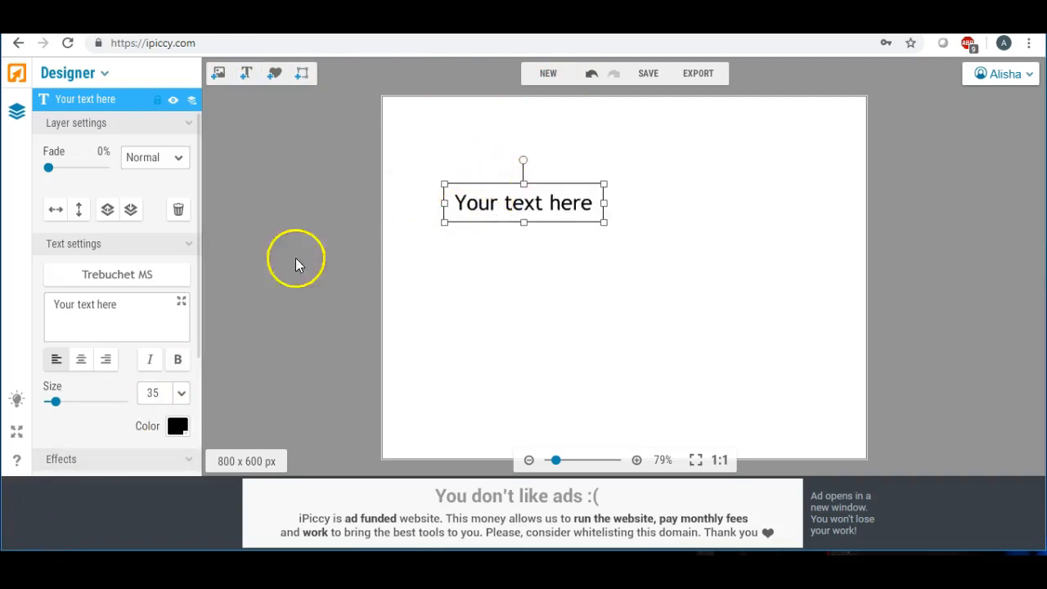
pyautogui.tripleClick(125, 301)
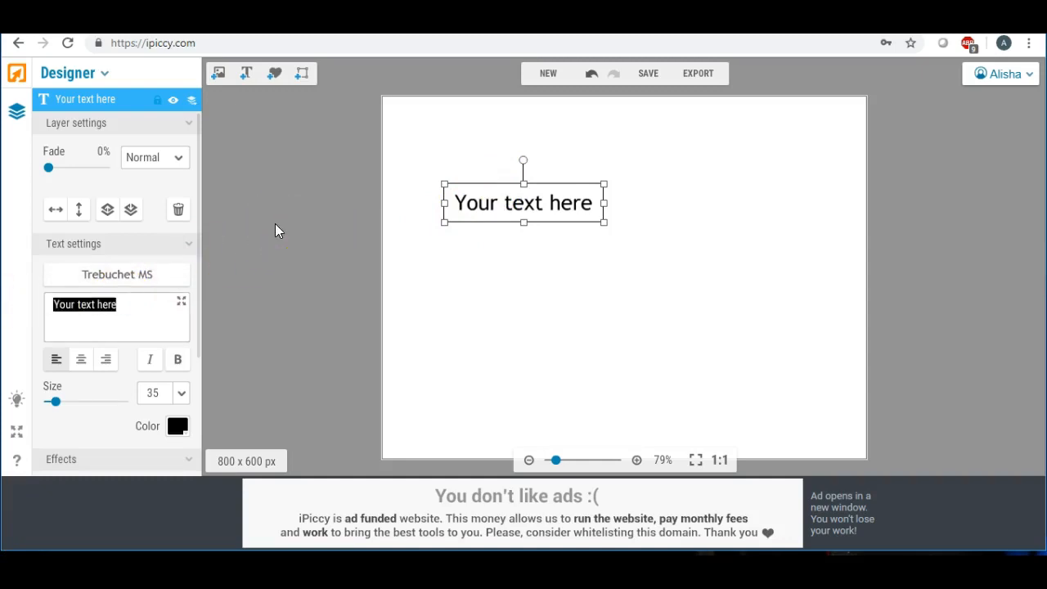
pyautogui.write('Austin')
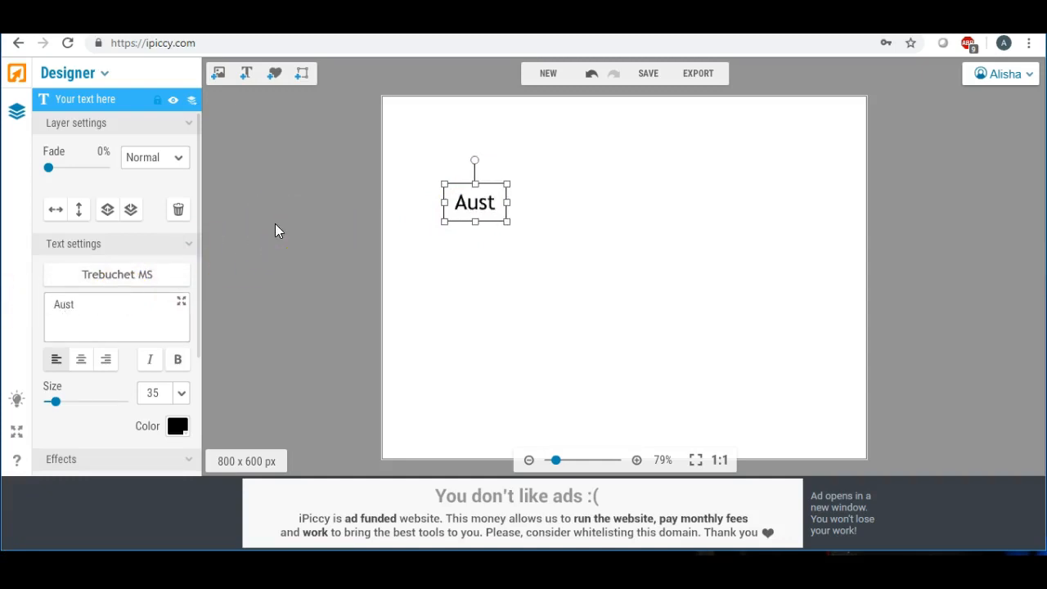
pyautogui.press('BackSpace')
pyautogui.press('BackSpace')
pyautogui.press('BackSpace')
pyautogui.press('BackSpace')
pyautogui.press('BackSpace')
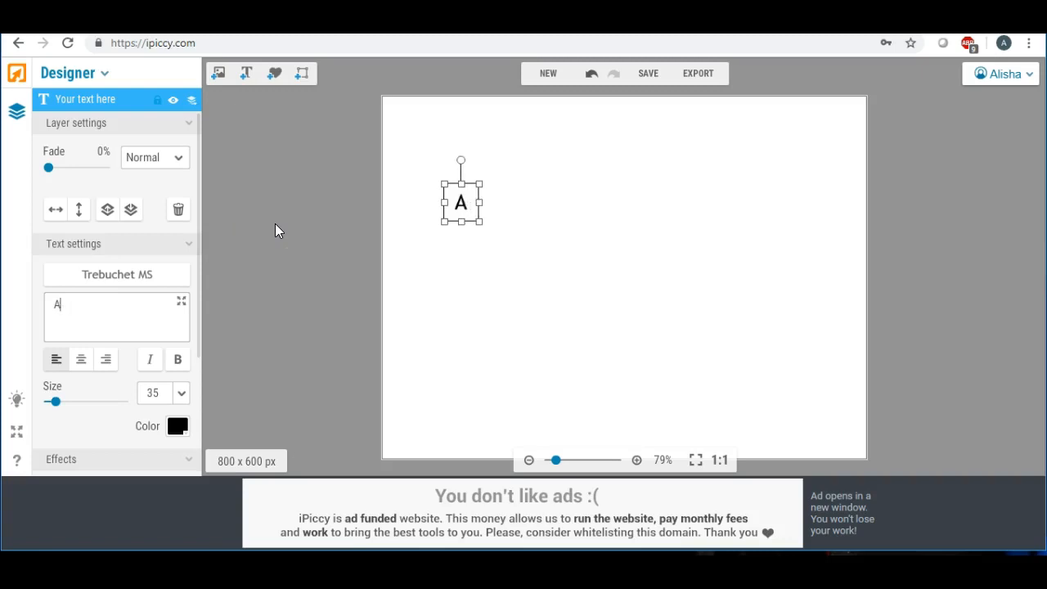
pyautogui.moveTo(460, 202); pyautogui.dragTo(438, 187)
pyautogui.click(352, 94)
# Step: Add a separate text layer with the letter U and place it just right of the A
pyautogui.click(246, 72)
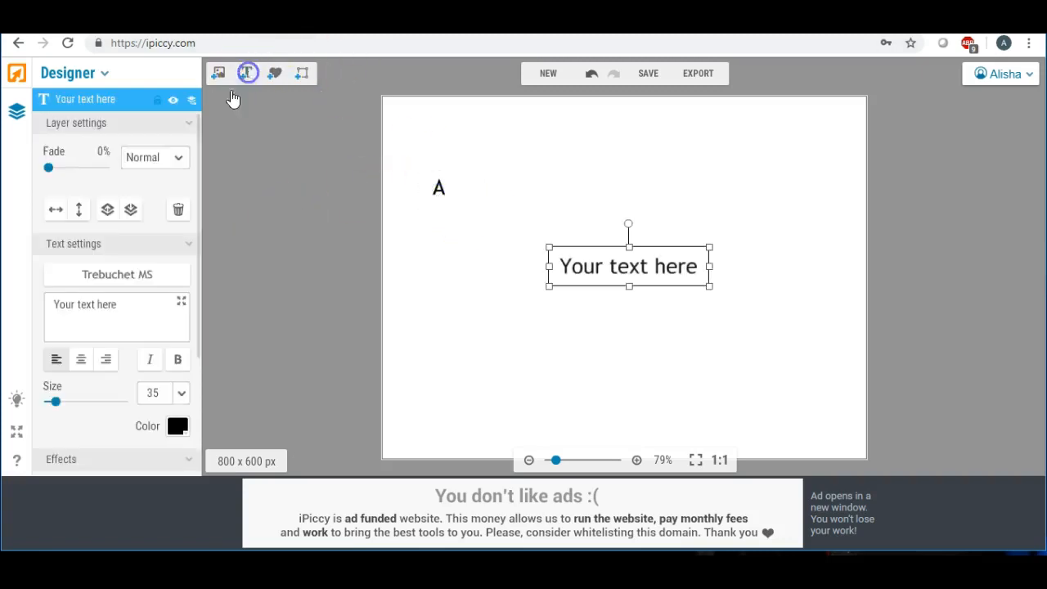
pyautogui.hotkey('ctrl', 'a')
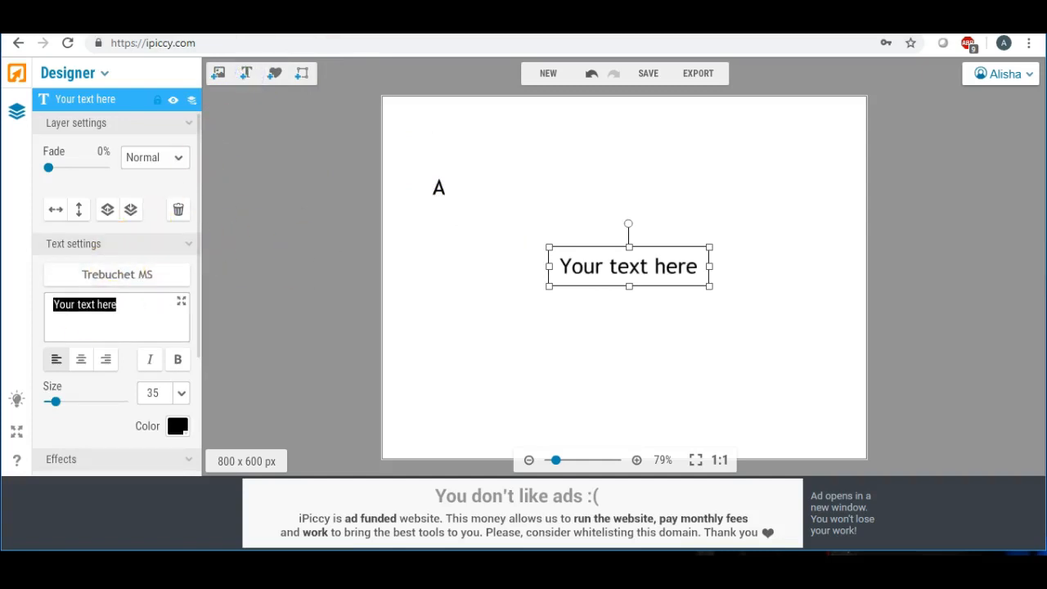
pyautogui.write('U')
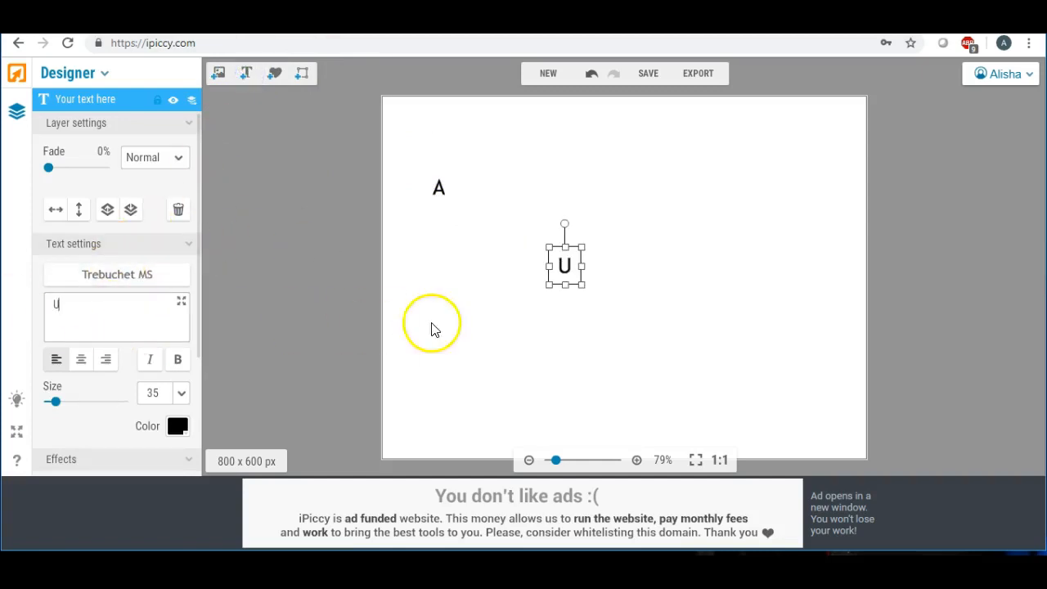
pyautogui.moveTo(563, 283); pyautogui.dragTo(510, 235)
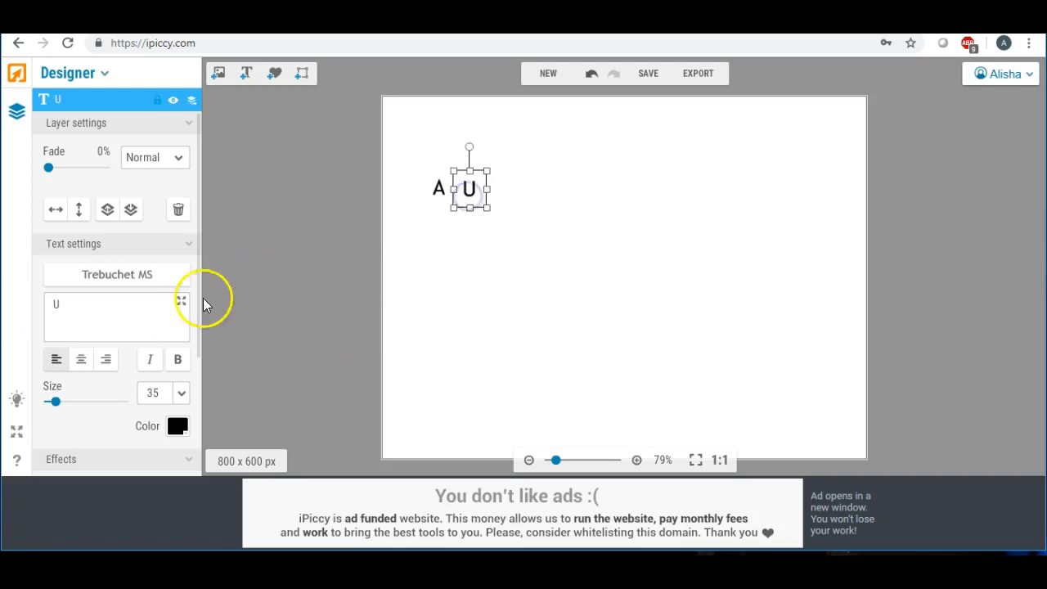
pyautogui.moveTo(103, 303); pyautogui.dragTo(3, 305)
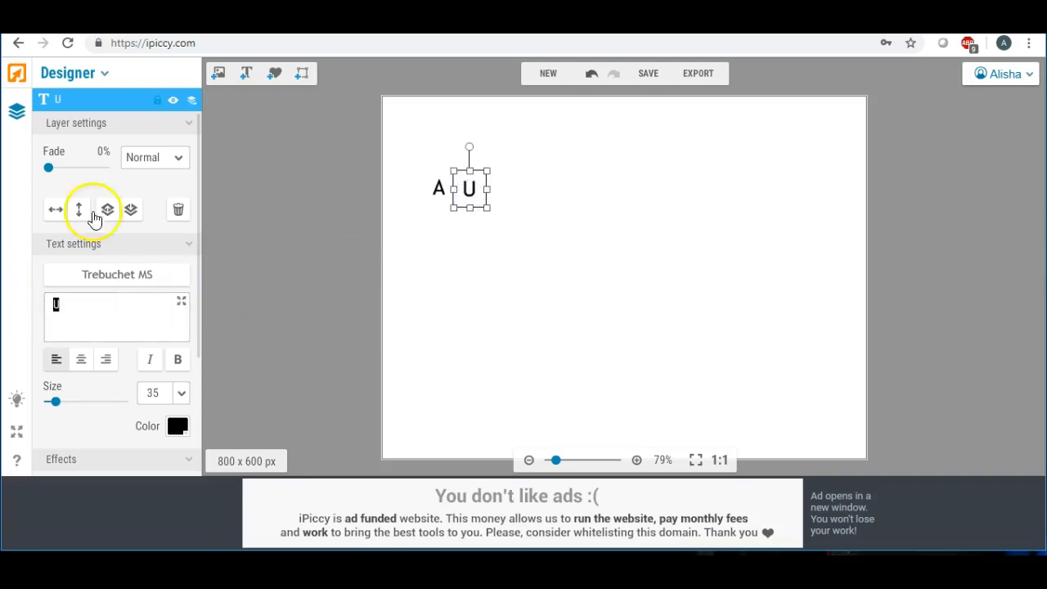
# Step: Add a separate text layer with the letter S and place it just right of the U
pyautogui.click(250, 75)
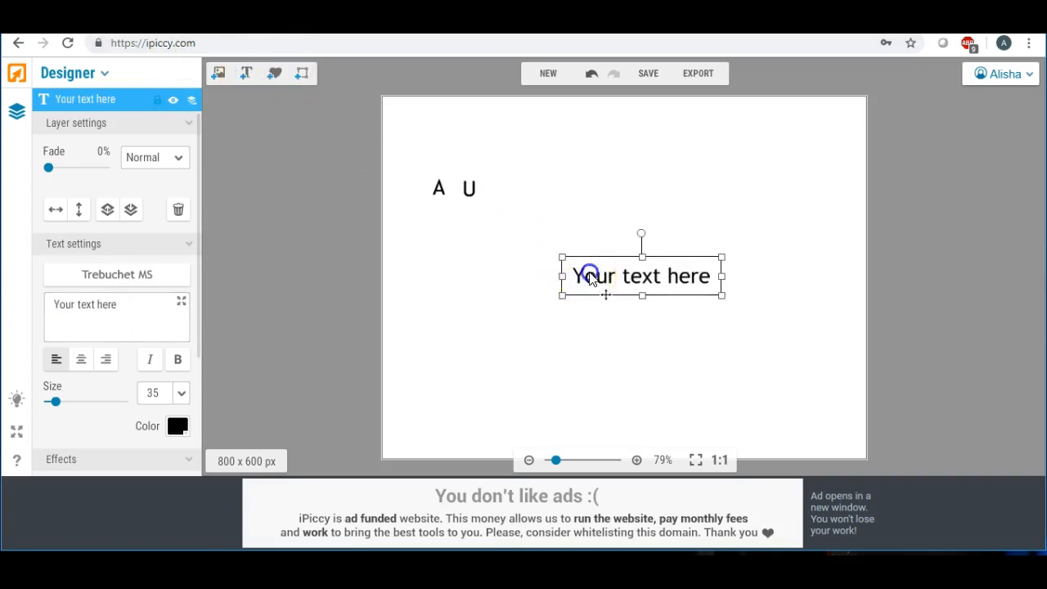
pyautogui.moveTo(587, 273); pyautogui.dragTo(479, 246)
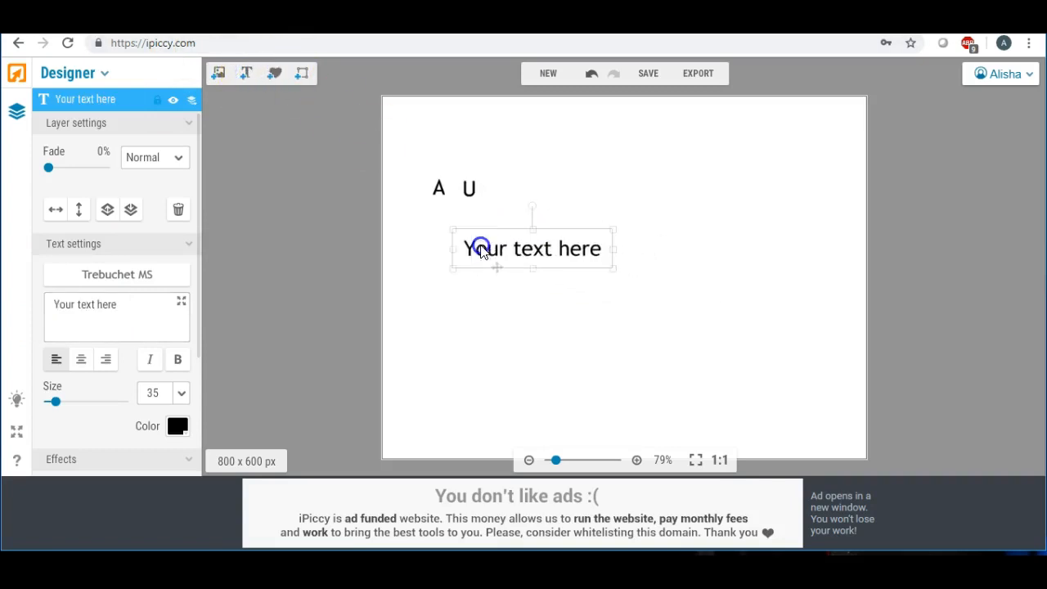
pyautogui.click(135, 306)
pyautogui.hotkey('ctrl', 'a')
pyautogui.write('S')
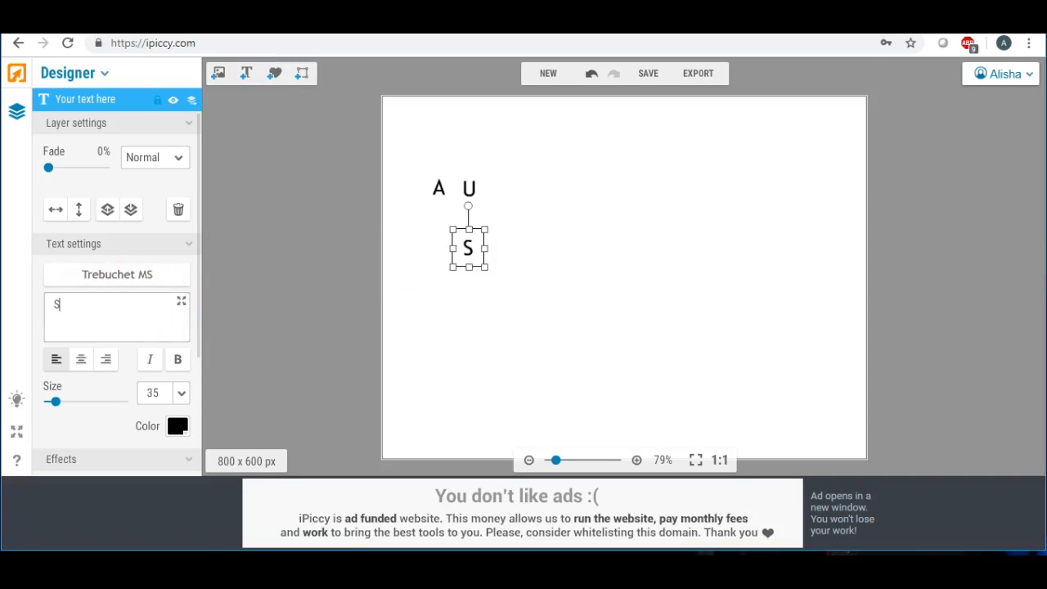
pyautogui.moveTo(458, 251); pyautogui.dragTo(494, 186)
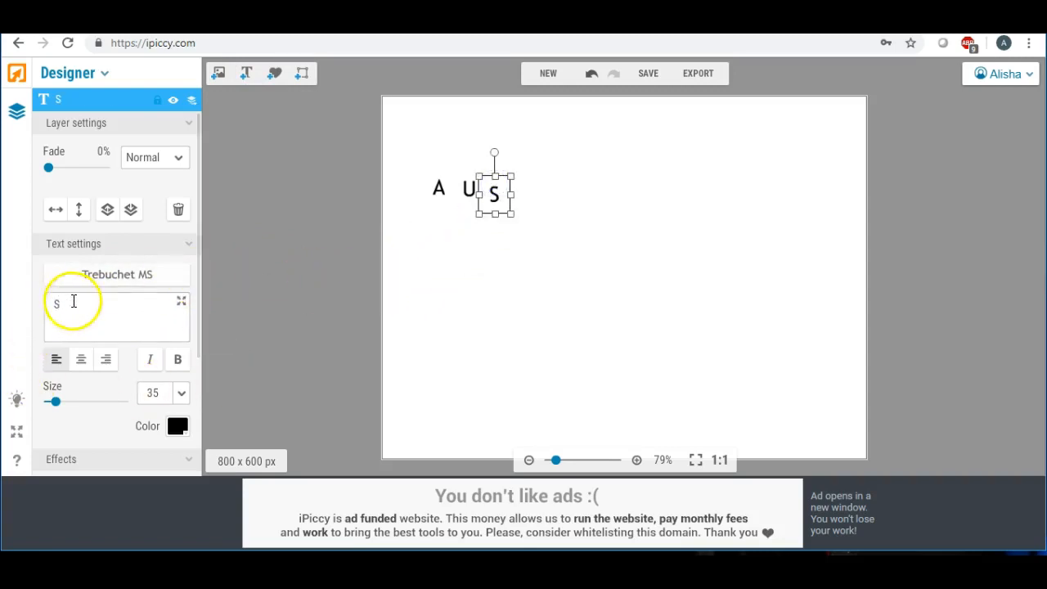
# Step: Add a separate text layer with the letter T and place it to the right of the S
pyautogui.click(247, 74)
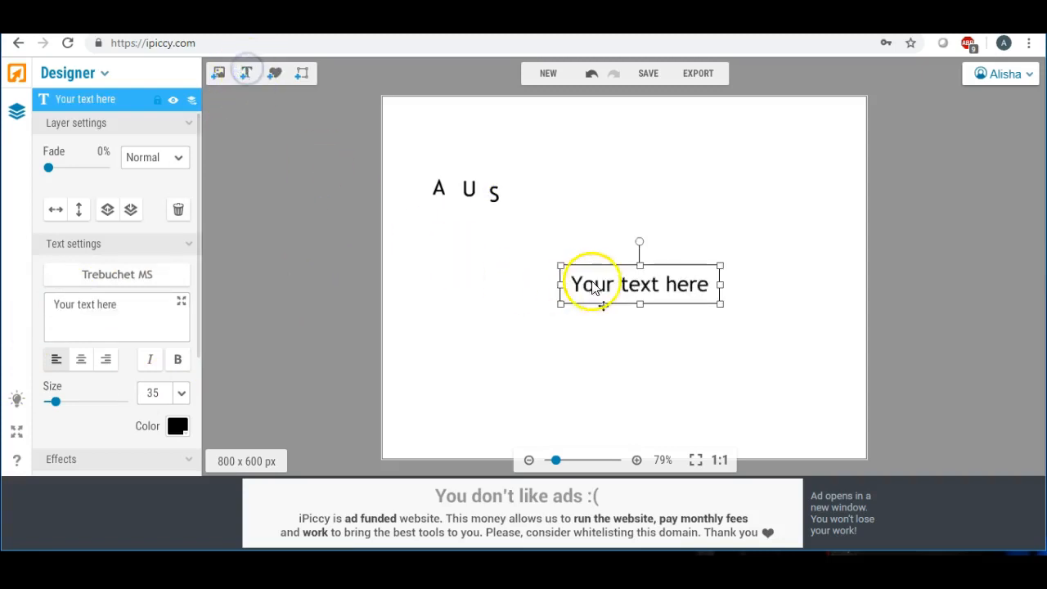
pyautogui.tripleClick(110, 303)
pyautogui.write('T')
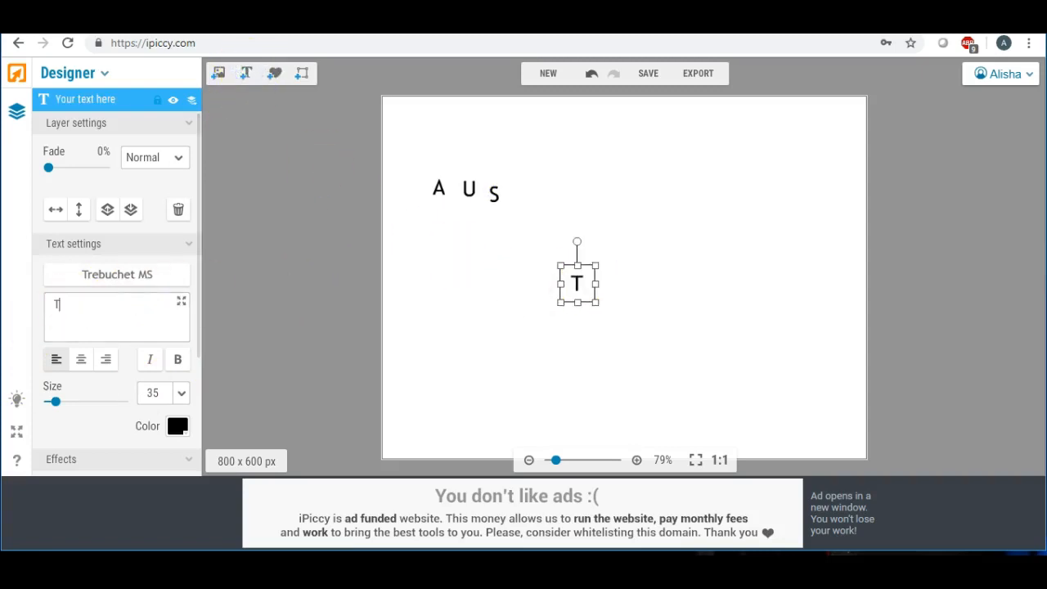
pyautogui.moveTo(576, 288); pyautogui.dragTo(532, 197)
pyautogui.click(93, 299)
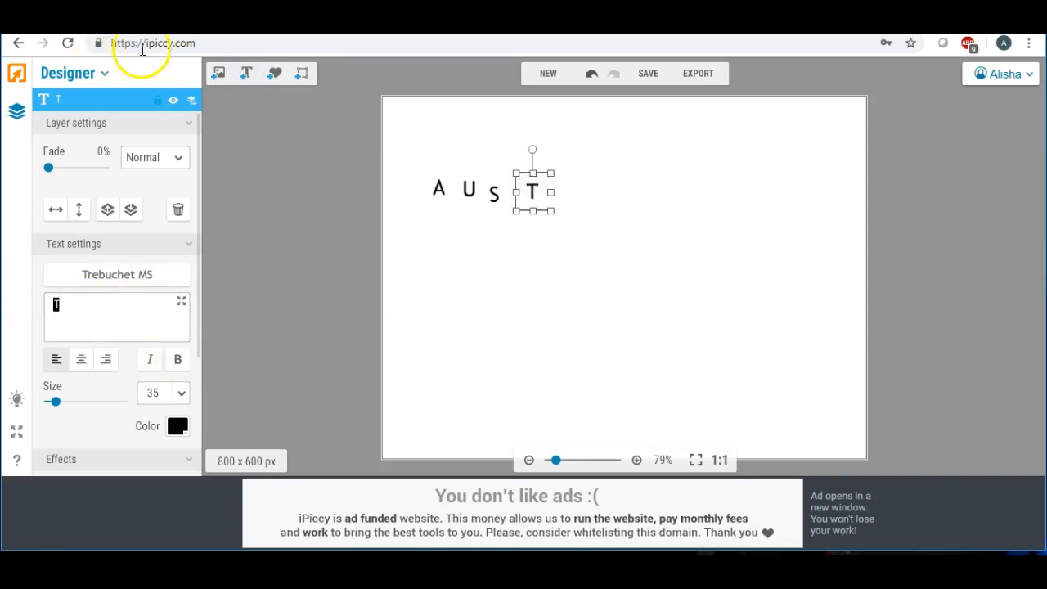
# Step: Add a separate text layer with the letter I and place it to the right of the T
pyautogui.click(245, 73)
pyautogui.click(124, 301)
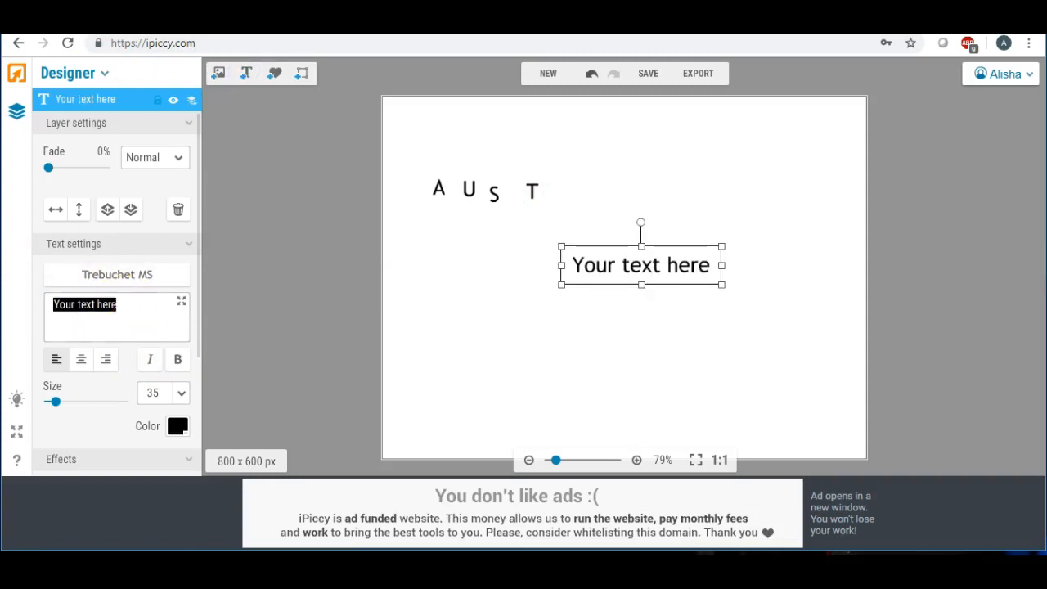
pyautogui.write('I')
pyautogui.moveTo(581, 276); pyautogui.dragTo(568, 209)
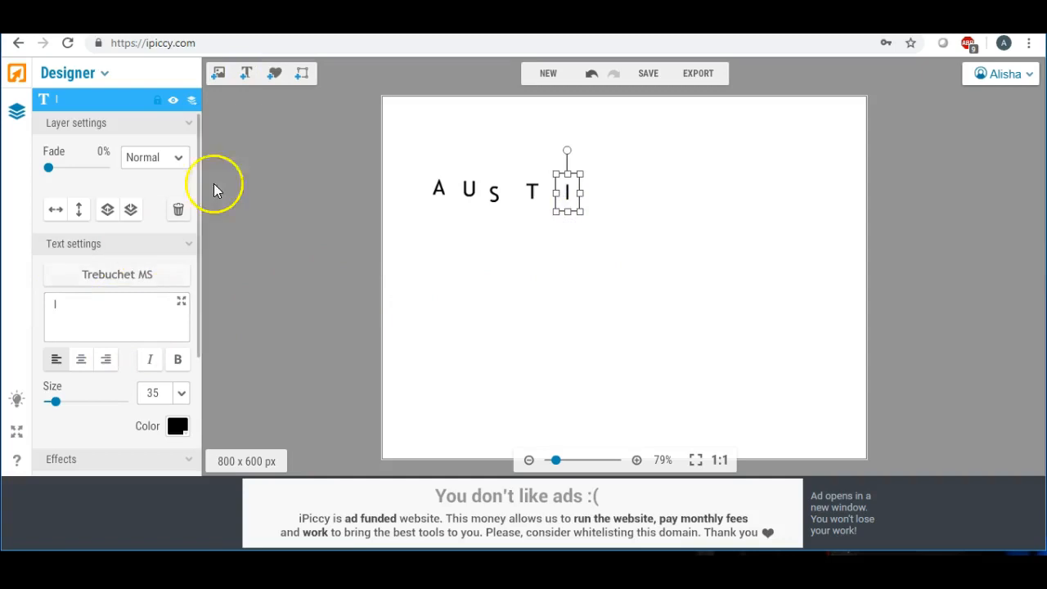
# Step: Add a separate text layer with the letter N and place it well to the right of the I
pyautogui.click(245, 73)
pyautogui.moveTo(118, 305); pyautogui.dragTo(33, 302)
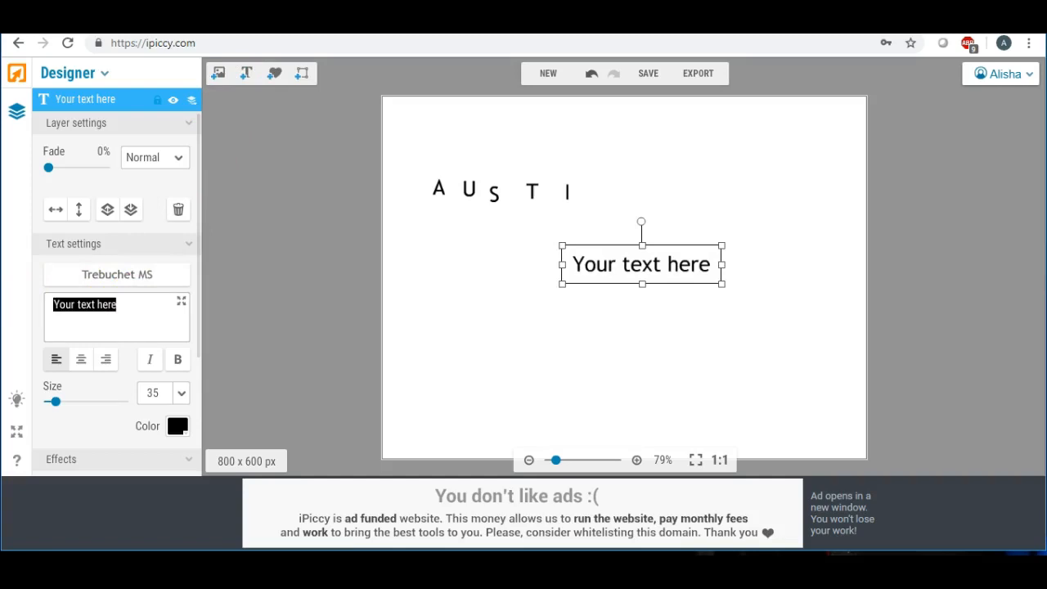
pyautogui.write('N')
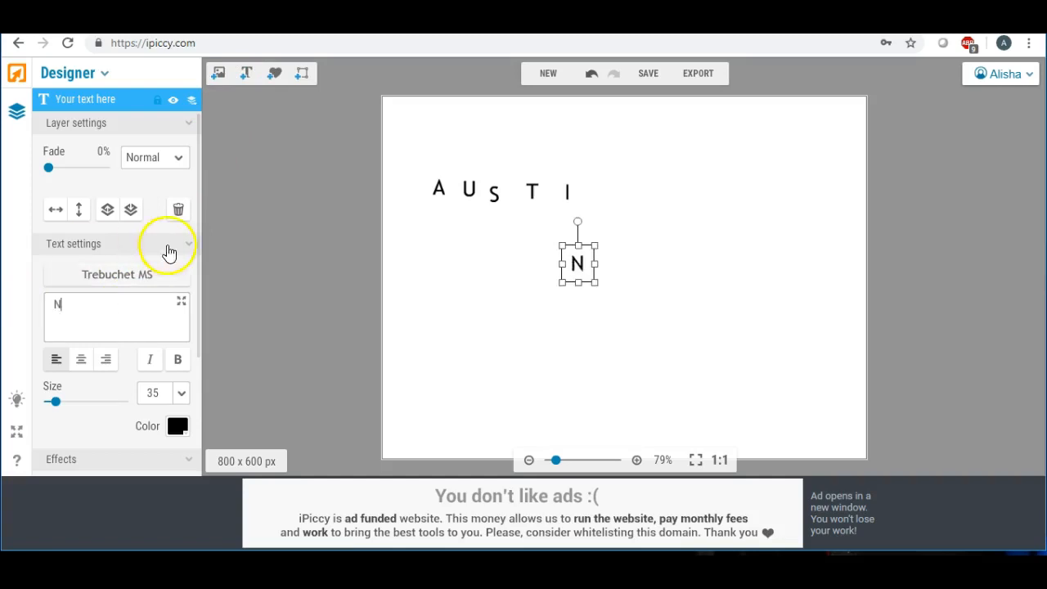
pyautogui.moveTo(567, 282); pyautogui.dragTo(734, 224)
# Step: Spread the letters apart on the canvas, moving I and T further right, U and S higher, and A lower and slightly left
pyautogui.moveTo(573, 205); pyautogui.dragTo(650, 202)
pyautogui.moveTo(533, 197); pyautogui.dragTo(570, 201)
pyautogui.moveTo(497, 195); pyautogui.dragTo(466, 136)
pyautogui.moveTo(438, 188); pyautogui.dragTo(426, 219)
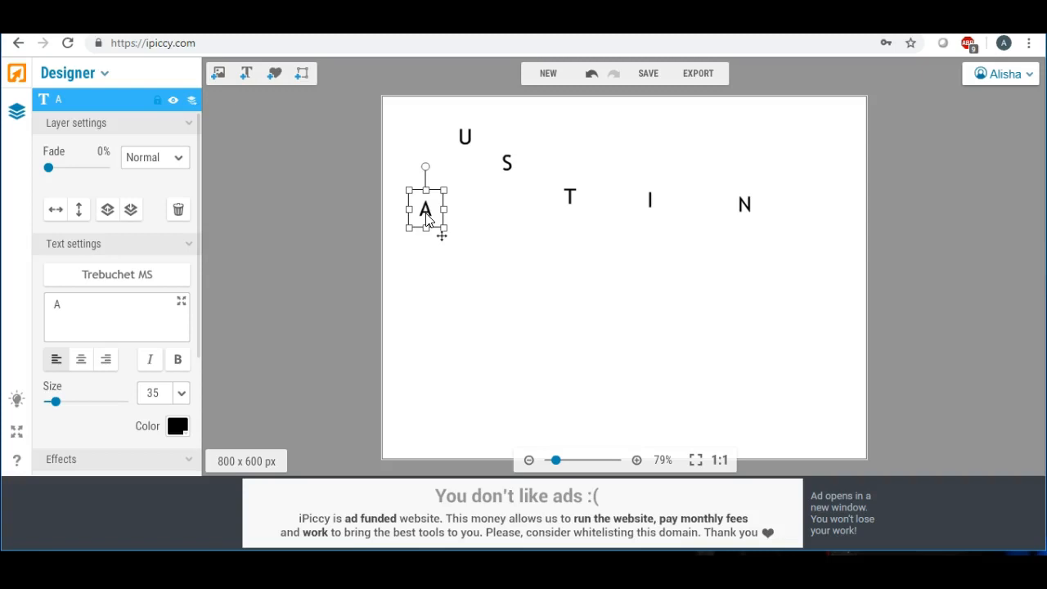
# Step: Change the letter A to the local font previewed as "R C", between Riffic Free Medium and Rockwell, and make it bold
pyautogui.click(109, 277)
pyautogui.click(168, 132)
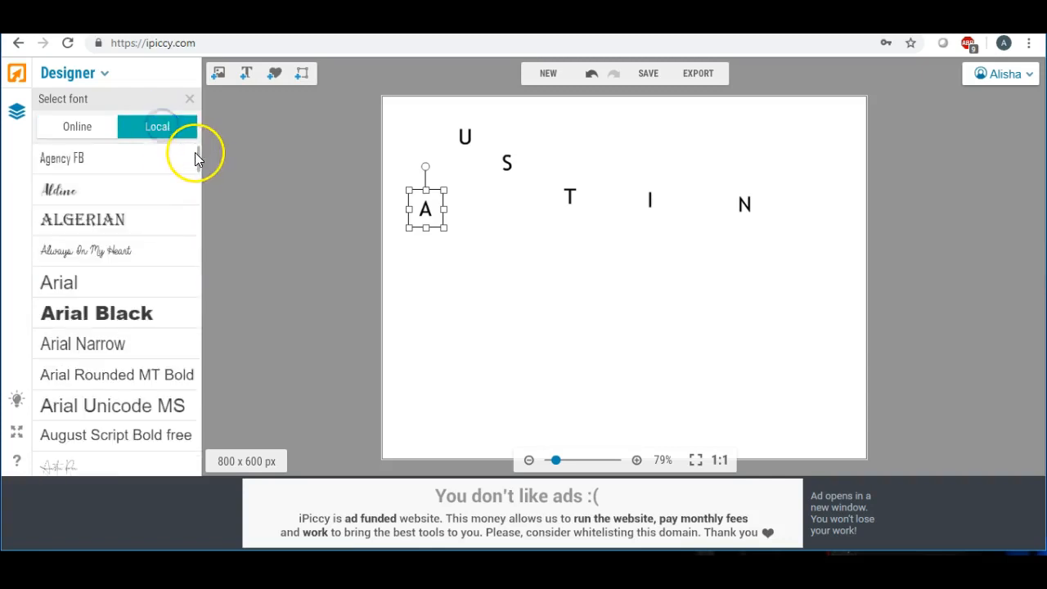
pyautogui.scroll(-15, 200, 157)
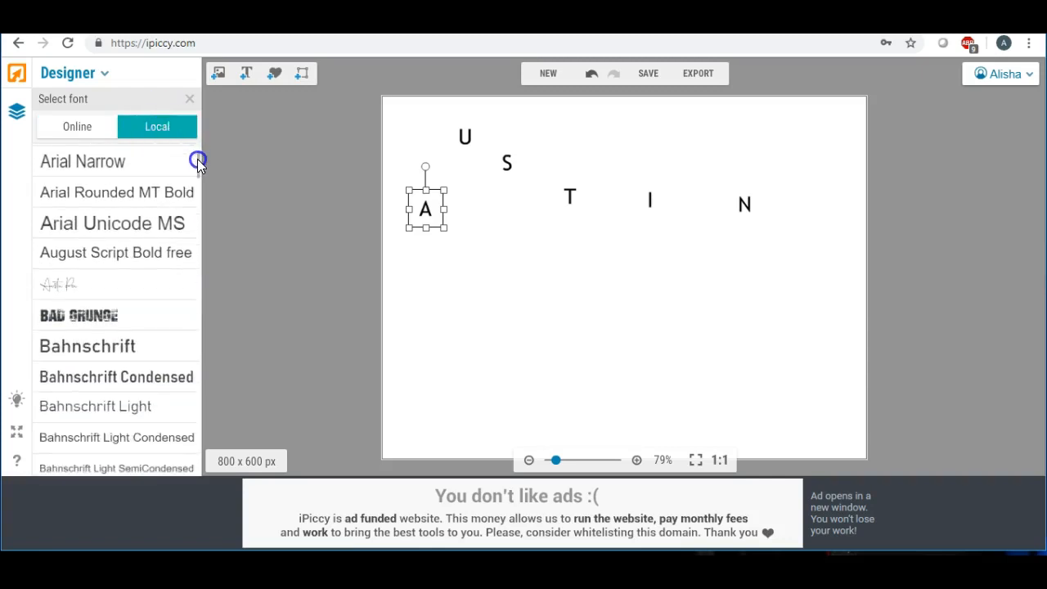
pyautogui.moveTo(193, 199); pyautogui.dragTo(189, 432)
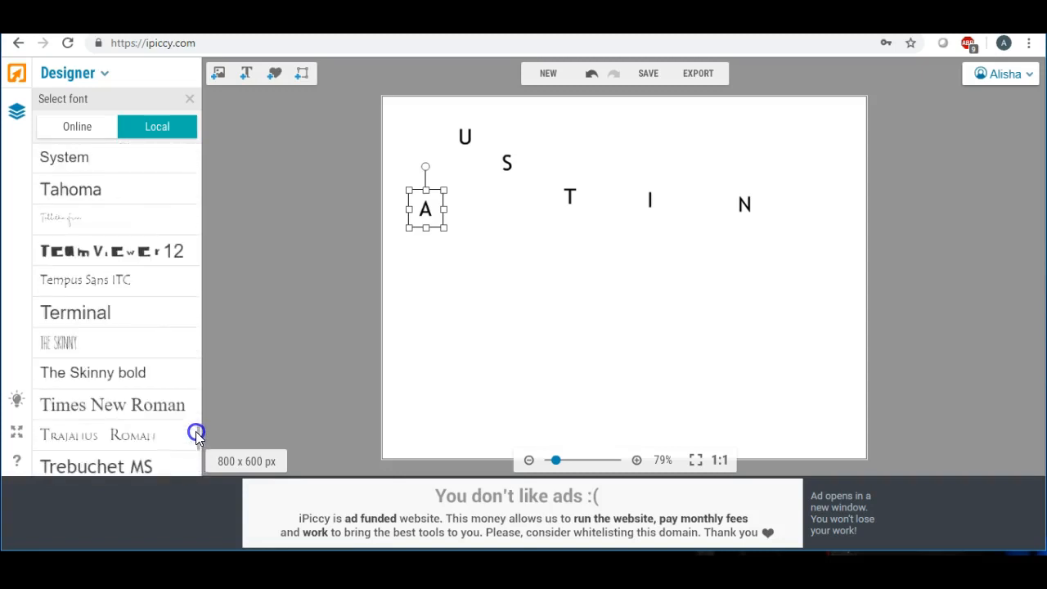
pyautogui.scroll(4, 197, 434)
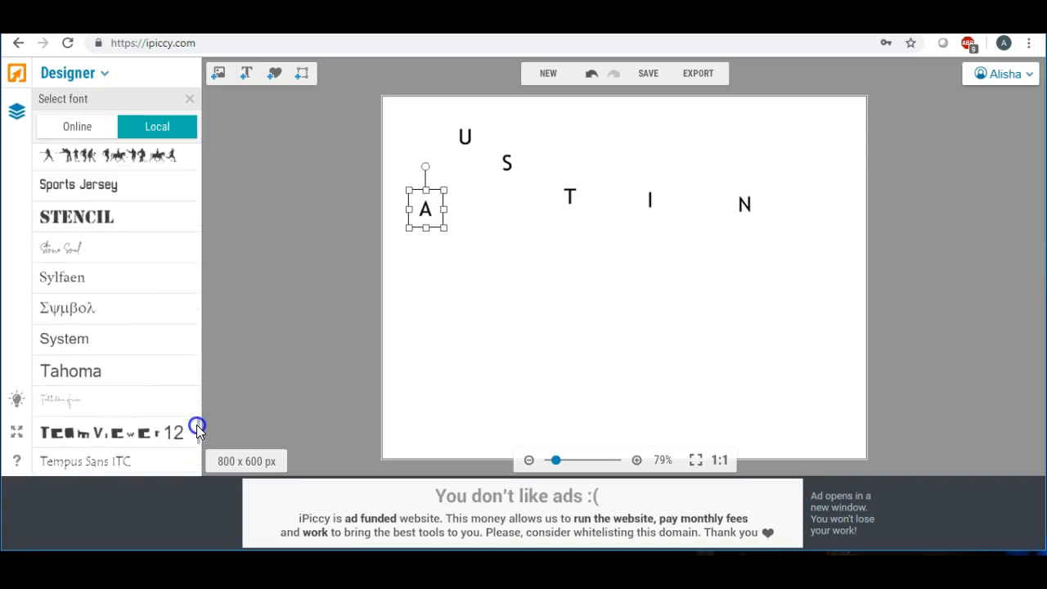
pyautogui.scroll(10, 197, 425)
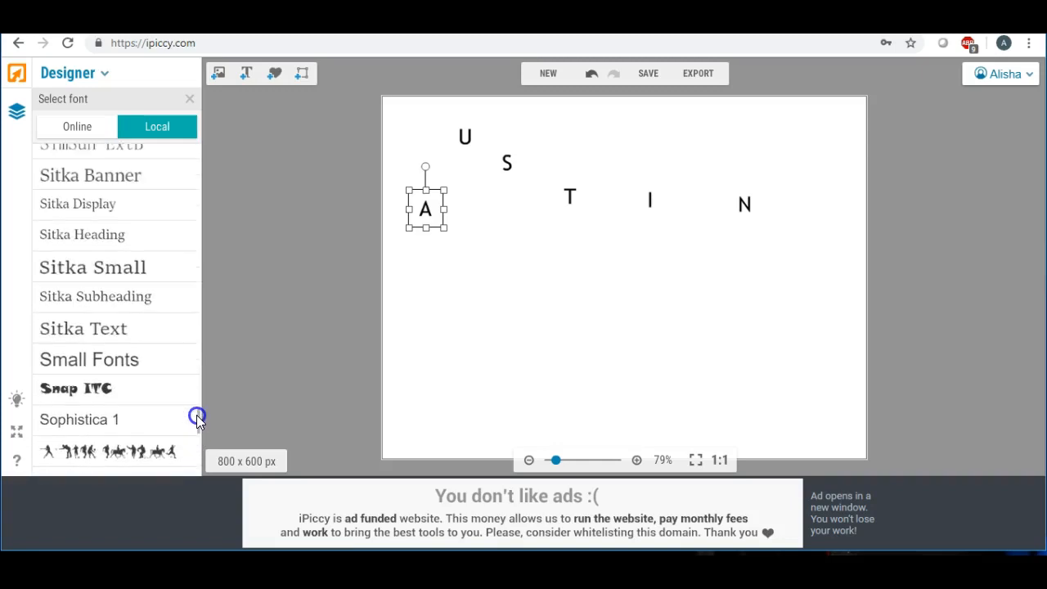
pyautogui.scroll(10, 197, 409)
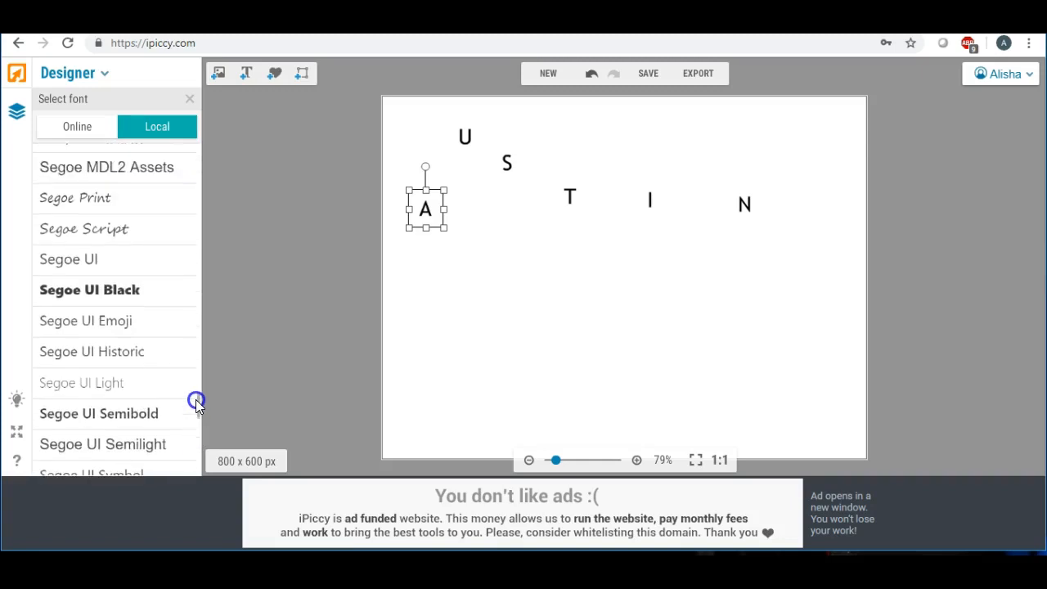
pyautogui.scroll(1, 198, 399)
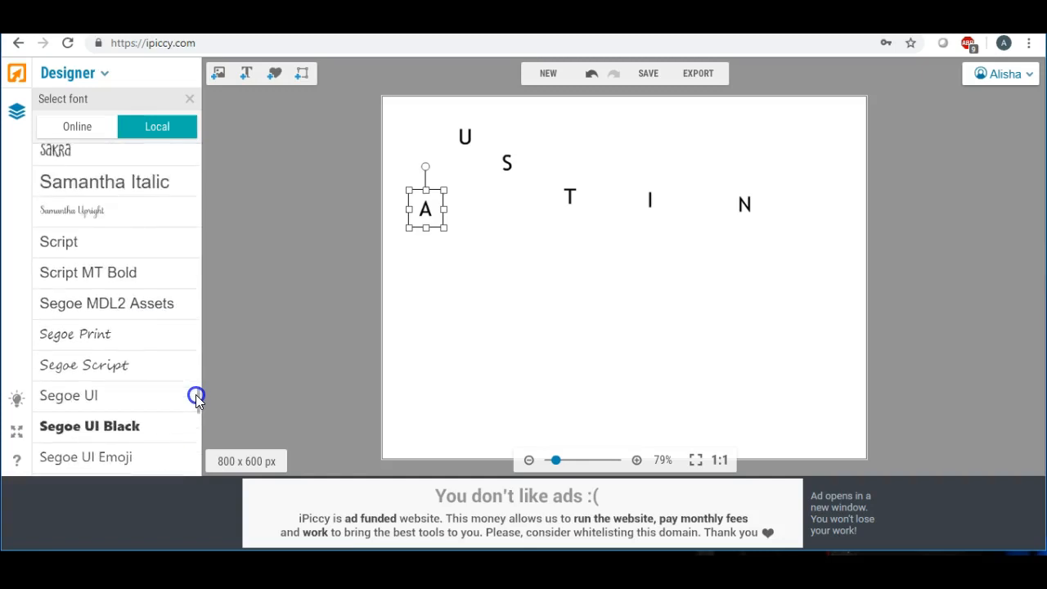
pyautogui.scroll(2, 201, 402)
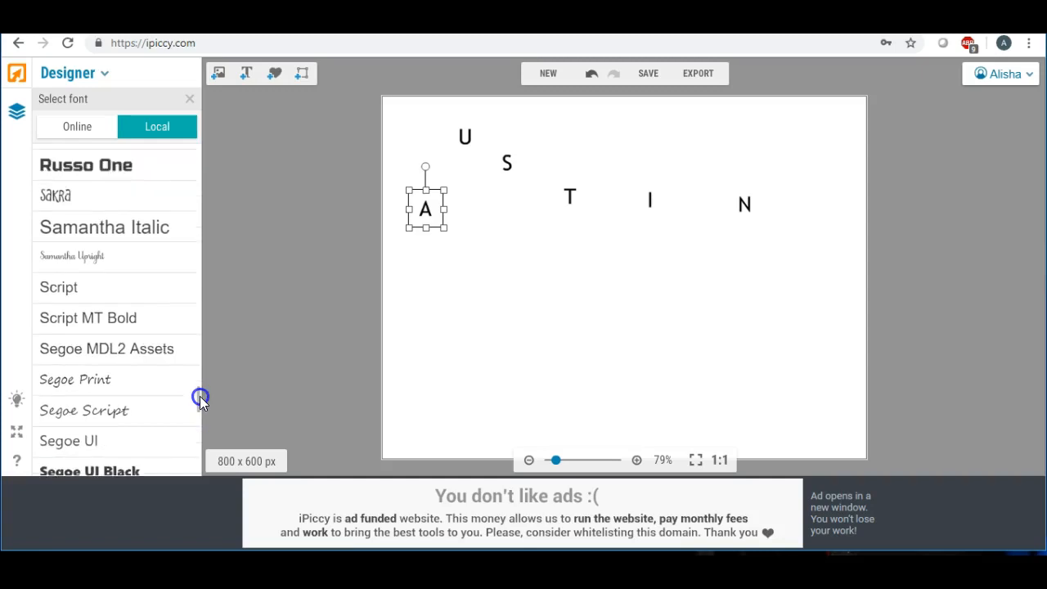
pyautogui.scroll(2, 201, 399)
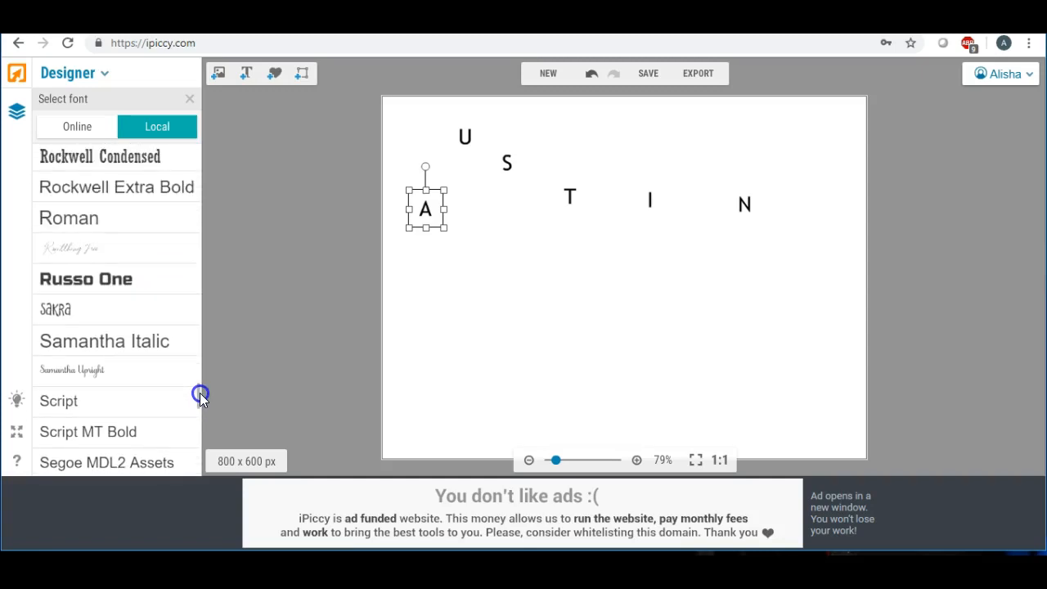
pyautogui.scroll(2, 201, 395)
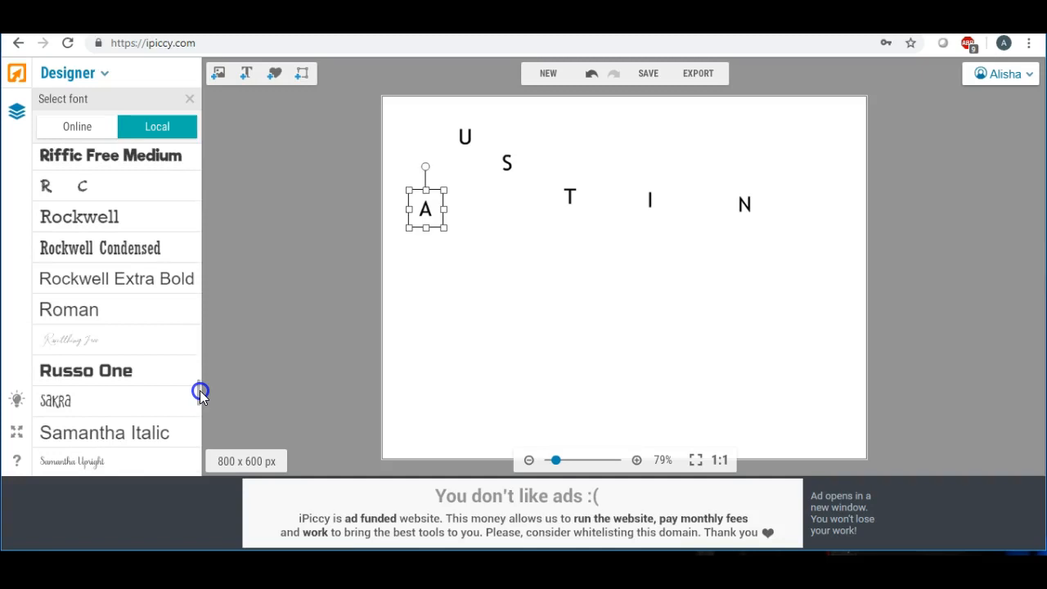
pyautogui.click(95, 193)
pyautogui.scroll(2, 133, 270)
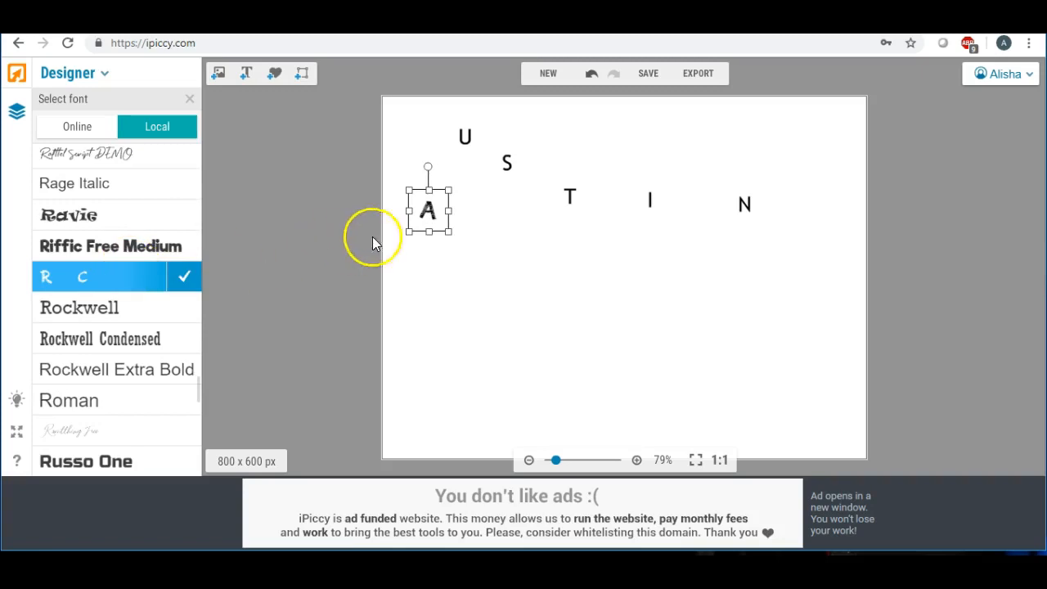
pyautogui.click(189, 277)
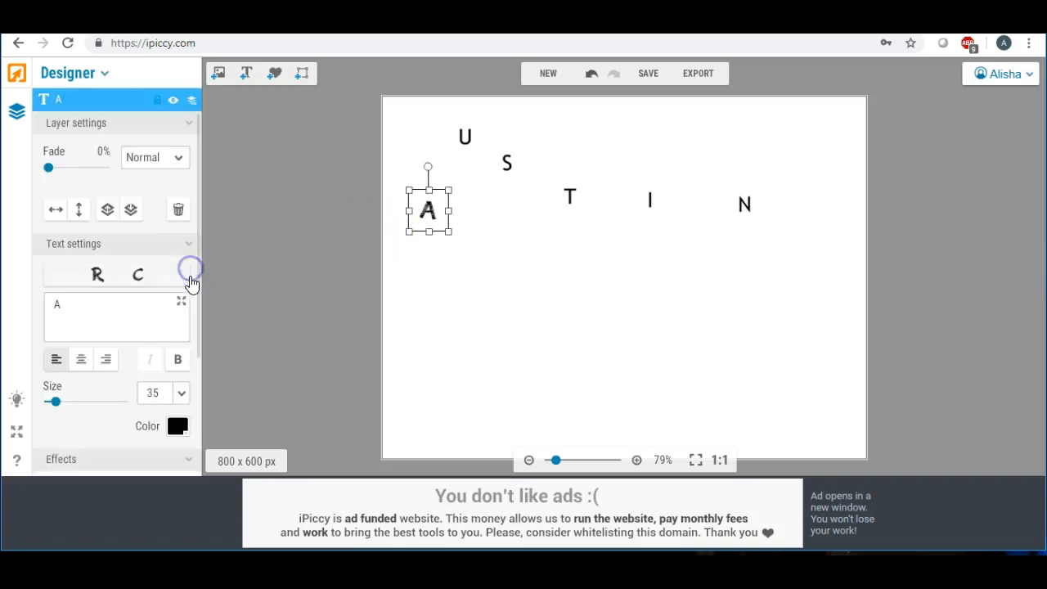
pyautogui.click(179, 360)
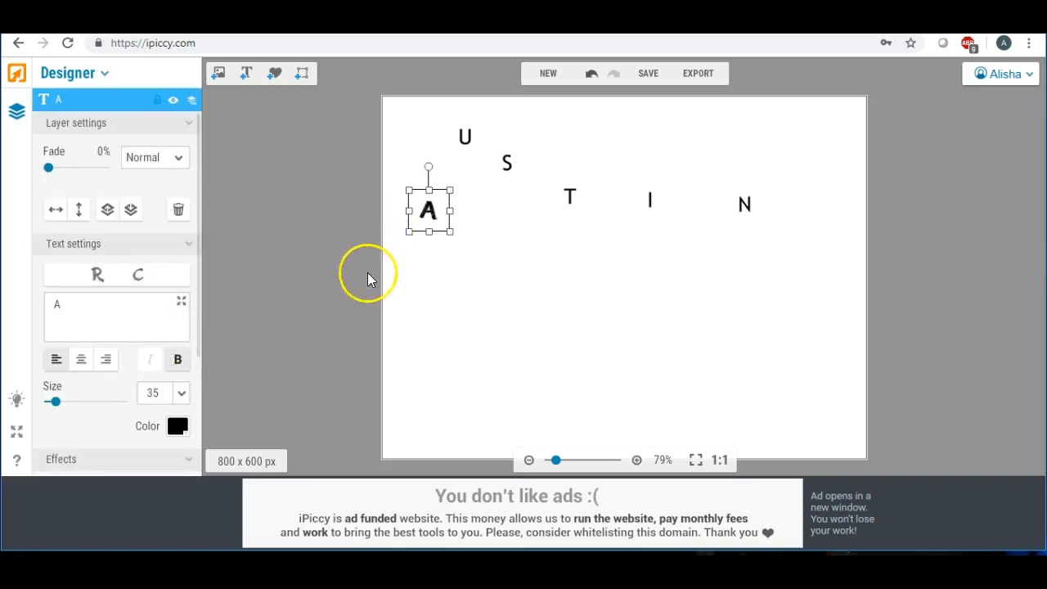
# Step: Enlarge the letter A to size 130 and place it near the canvas's left edge
pyautogui.click(454, 242)
pyautogui.moveTo(454, 242); pyautogui.dragTo(563, 420)
pyautogui.moveTo(479, 280); pyautogui.dragTo(453, 283)
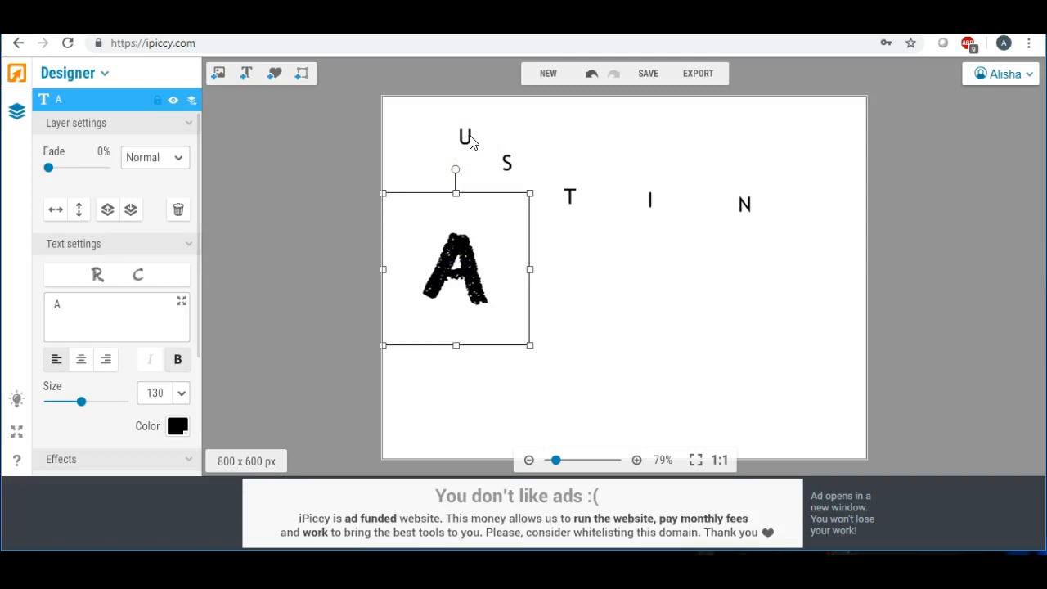
# Step: Give the letter U the same bold font as the A and enlarge it to size 98 beside the A
pyautogui.click(466, 139)
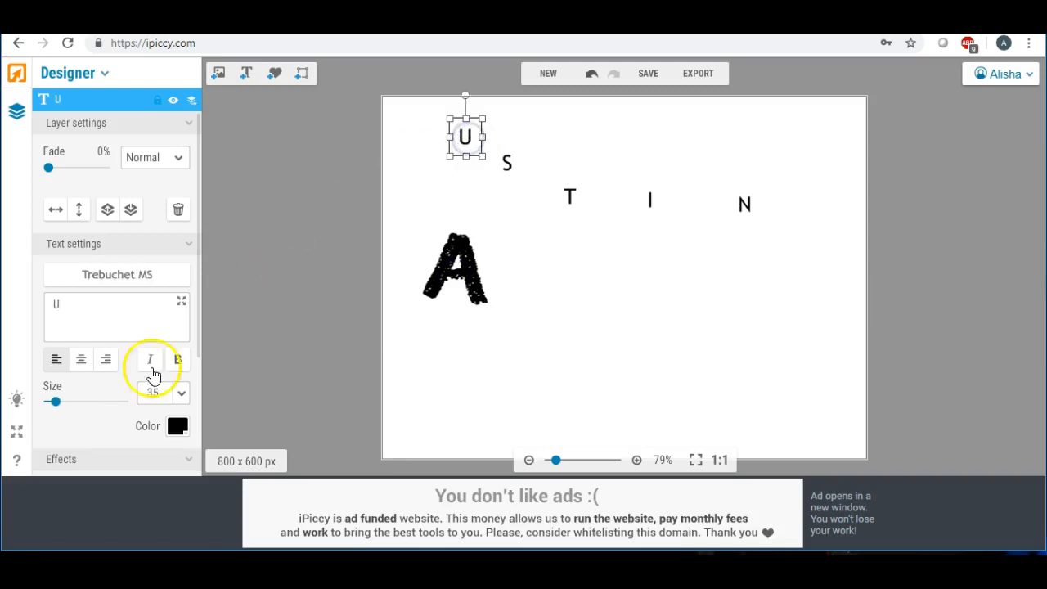
pyautogui.moveTo(466, 137); pyautogui.dragTo(610, 358)
pyautogui.moveTo(559, 303); pyautogui.dragTo(597, 272)
pyautogui.moveTo(460, 266); pyautogui.dragTo(449, 246)
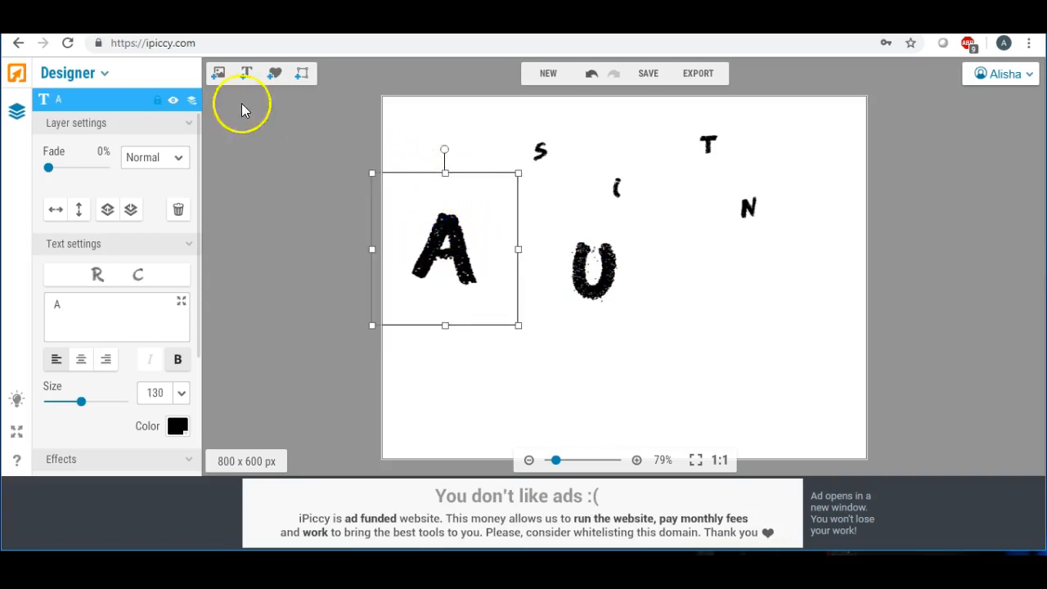
# Step: Add the uploaded green image over the letter A and set its blend mode to Lighten
pyautogui.click(218, 73)
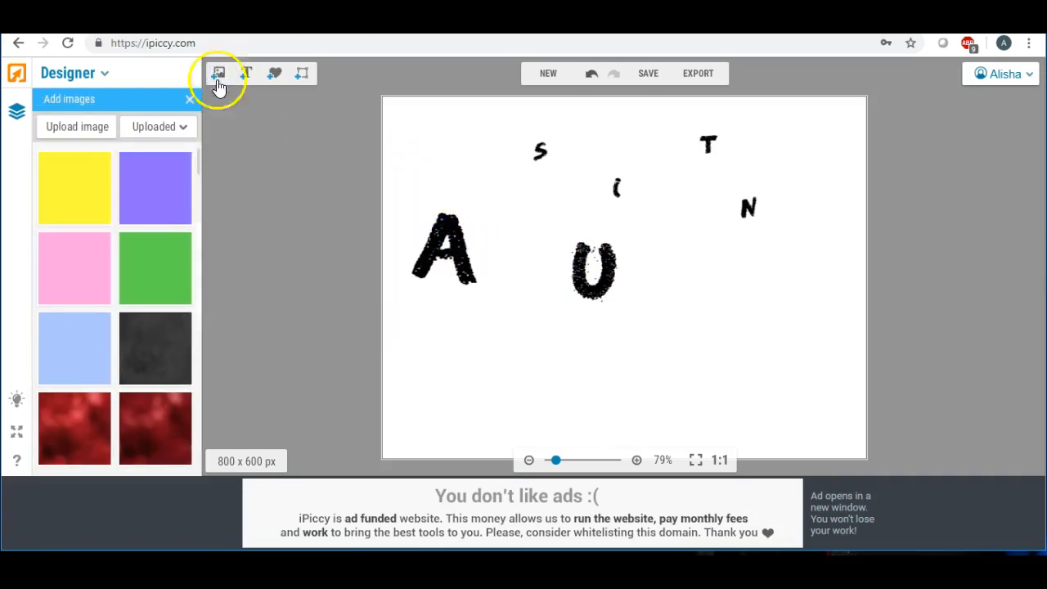
pyautogui.moveTo(149, 256); pyautogui.dragTo(450, 257)
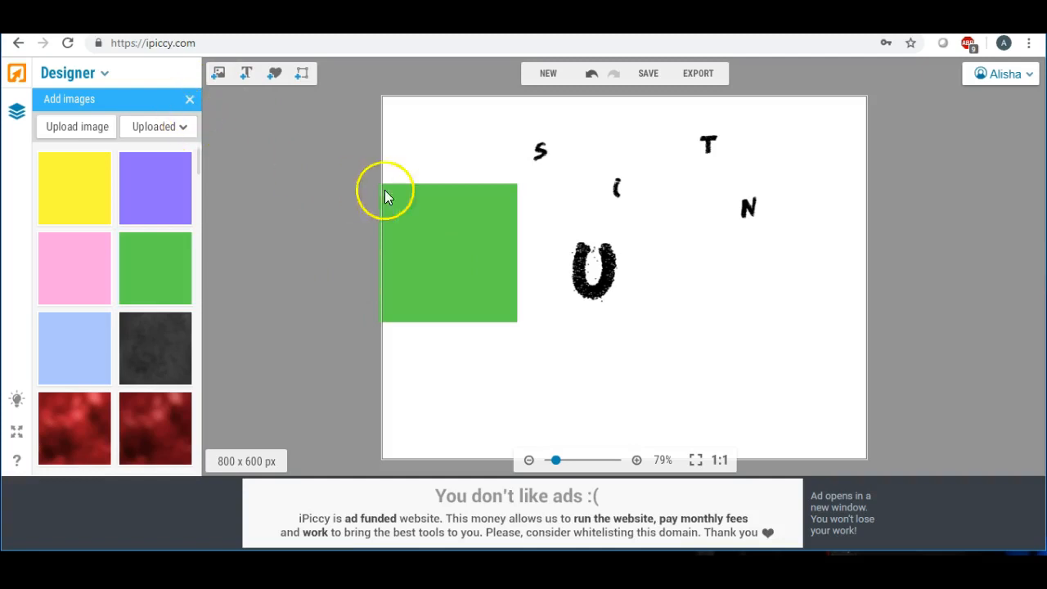
pyautogui.click(421, 224)
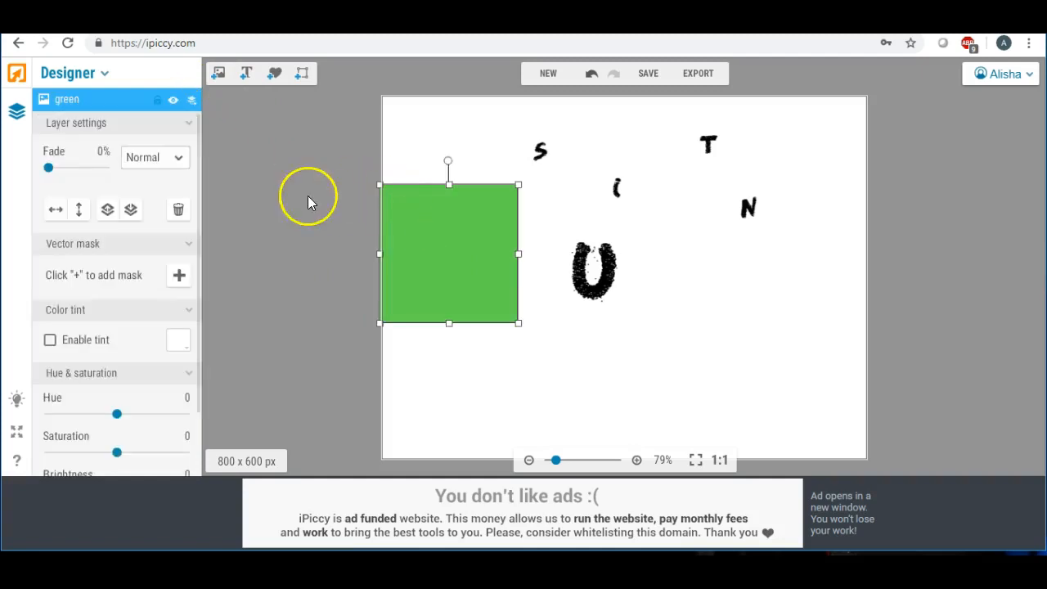
pyautogui.click(179, 163)
pyautogui.click(167, 142)
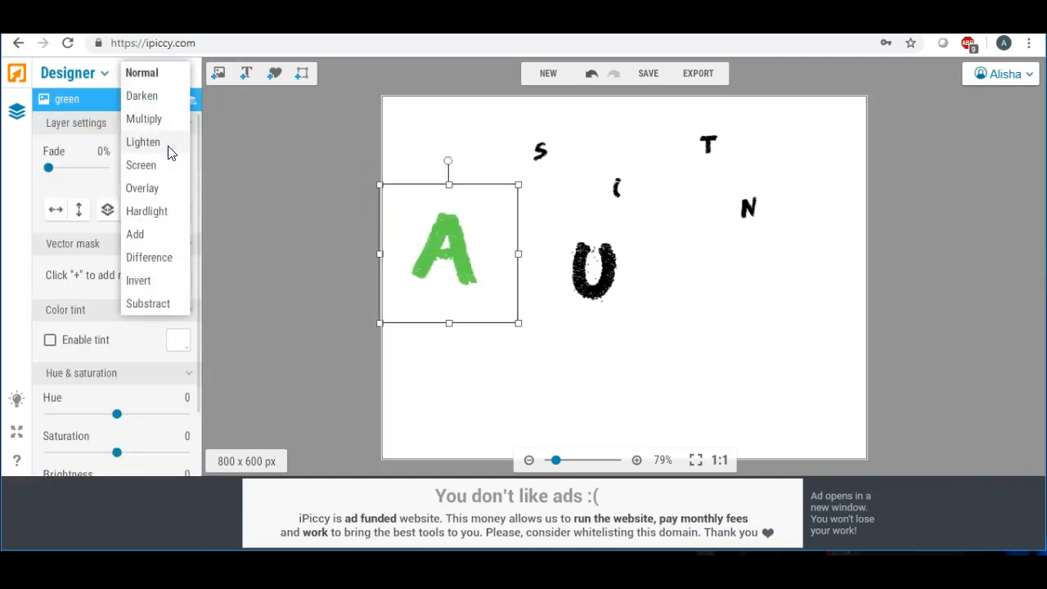
pyautogui.click(414, 147)
pyautogui.click(454, 244)
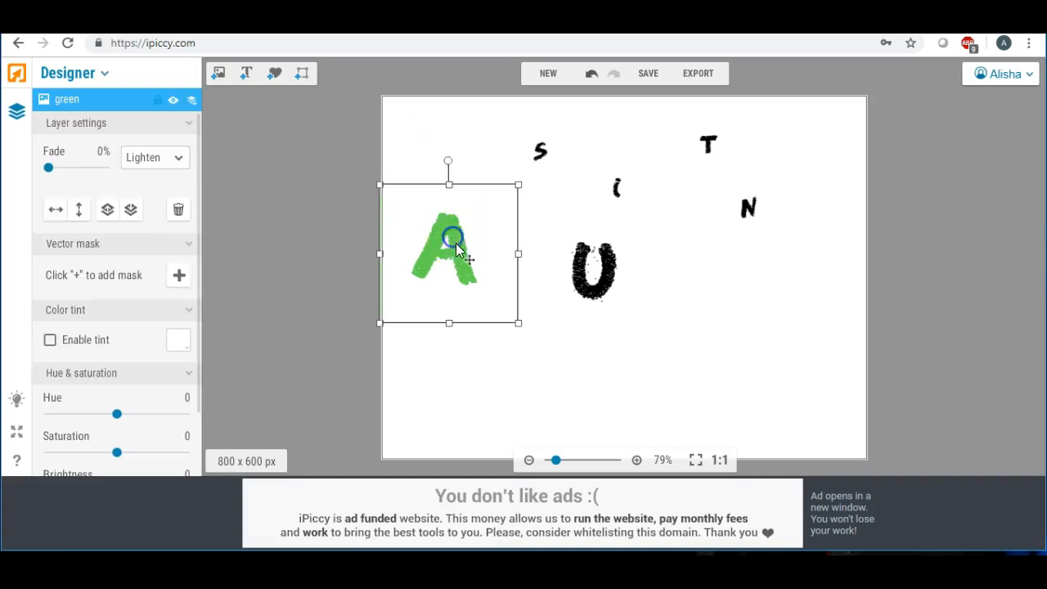
# Step: Enlarge the letter A to size 157 and resize and reposition the green image so it covers the whole letter
pyautogui.moveTo(518, 323); pyautogui.dragTo(467, 404)
pyautogui.click(463, 273)
pyautogui.moveTo(463, 273); pyautogui.dragTo(465, 233)
pyautogui.moveTo(510, 274); pyautogui.dragTo(540, 329)
pyautogui.moveTo(377, 327); pyautogui.dragTo(382, 182)
pyautogui.click(449, 333)
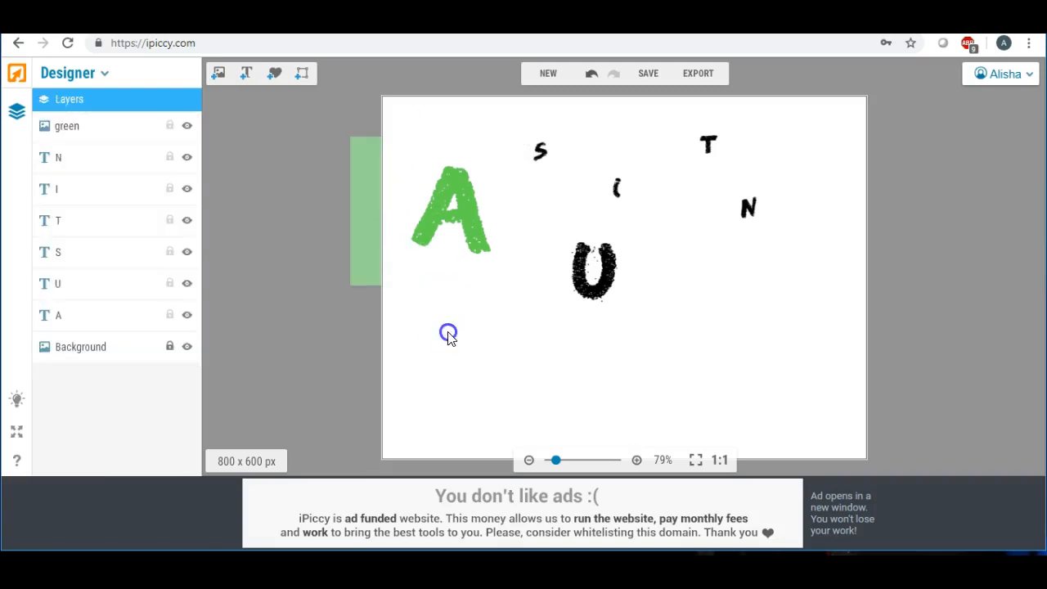
# Step: Move the U up close beside the A, and move the S and I out of the way toward the canvas's right side
pyautogui.moveTo(596, 273); pyautogui.dragTo(556, 246)
pyautogui.moveTo(541, 154); pyautogui.dragTo(760, 306)
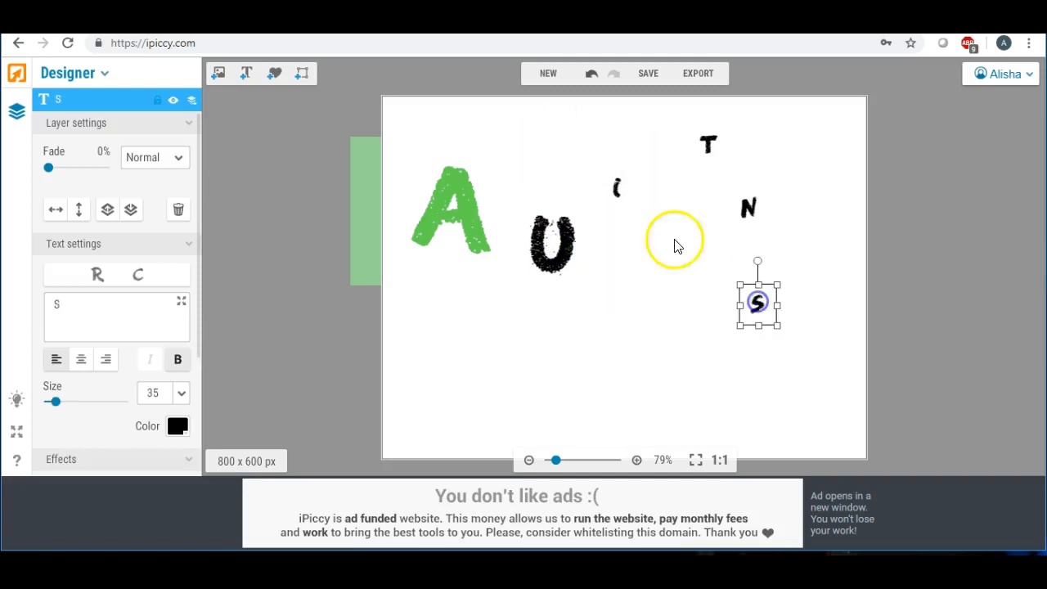
pyautogui.moveTo(618, 192); pyautogui.dragTo(811, 156)
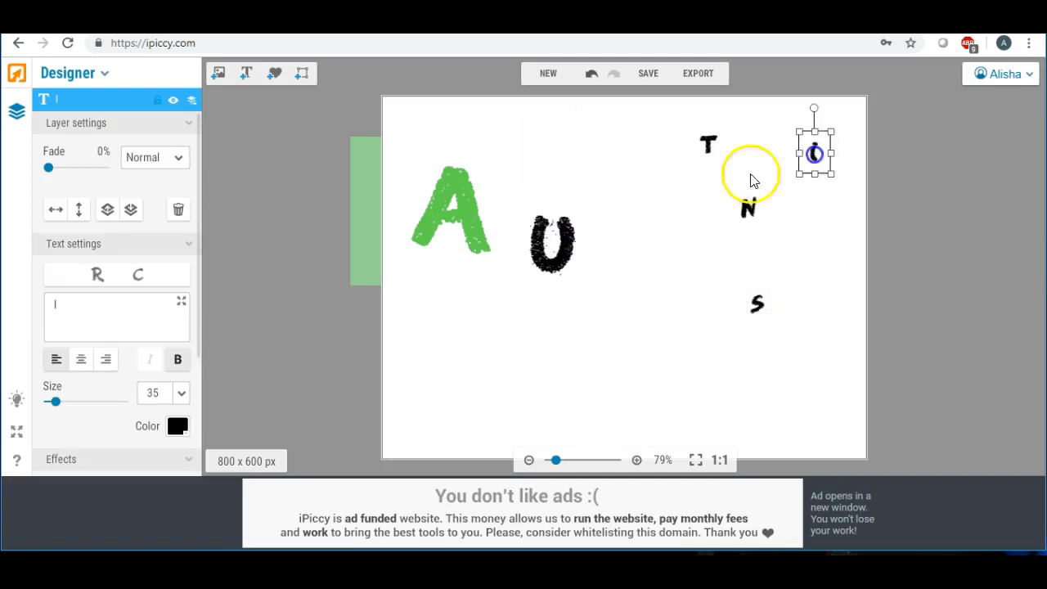
pyautogui.moveTo(568, 235); pyautogui.dragTo(559, 206)
# Step: Move the green image down off the letter A and back over it
pyautogui.click(431, 188)
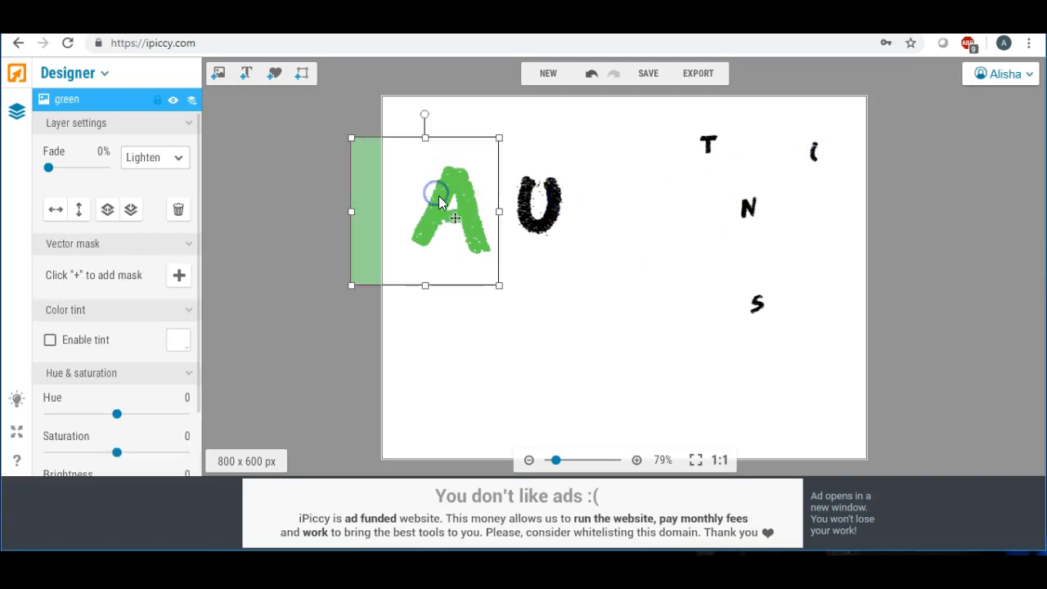
pyautogui.moveTo(444, 206); pyautogui.dragTo(411, 276)
pyautogui.click(401, 246)
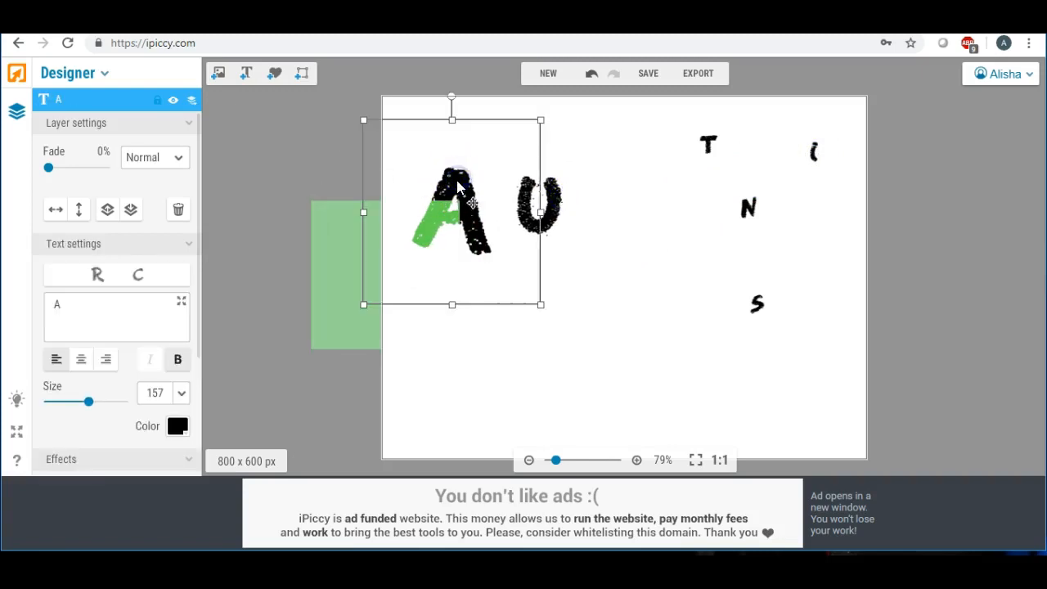
pyautogui.moveTo(381, 238); pyautogui.dragTo(433, 183)
# Step: Set the letter U's size to 157 and place it right beside the A, shifting the green image left so it clears the U
pyautogui.click(528, 201)
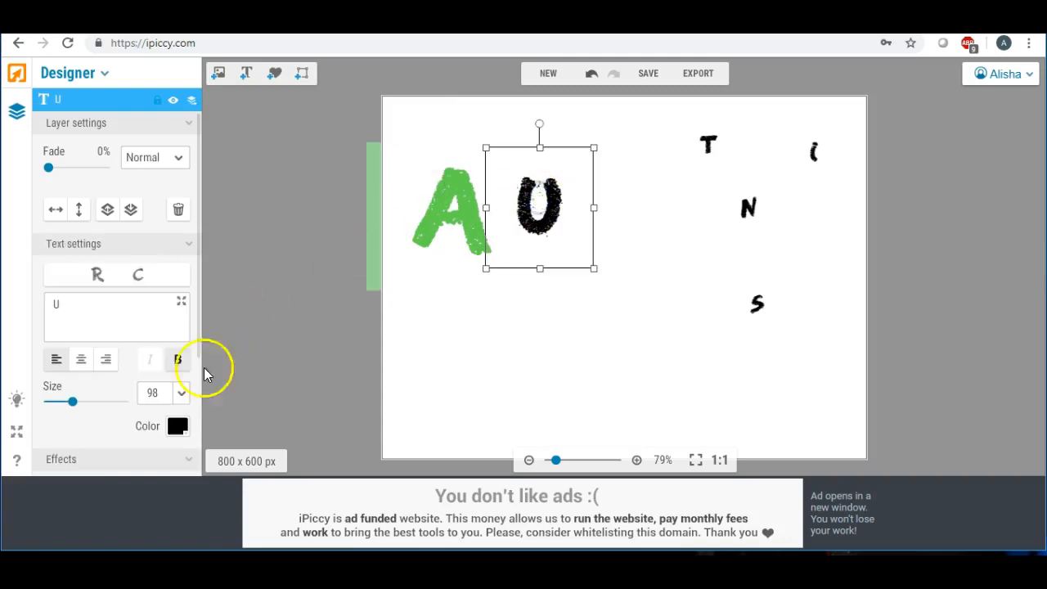
pyautogui.write('157')
pyautogui.click(127, 389)
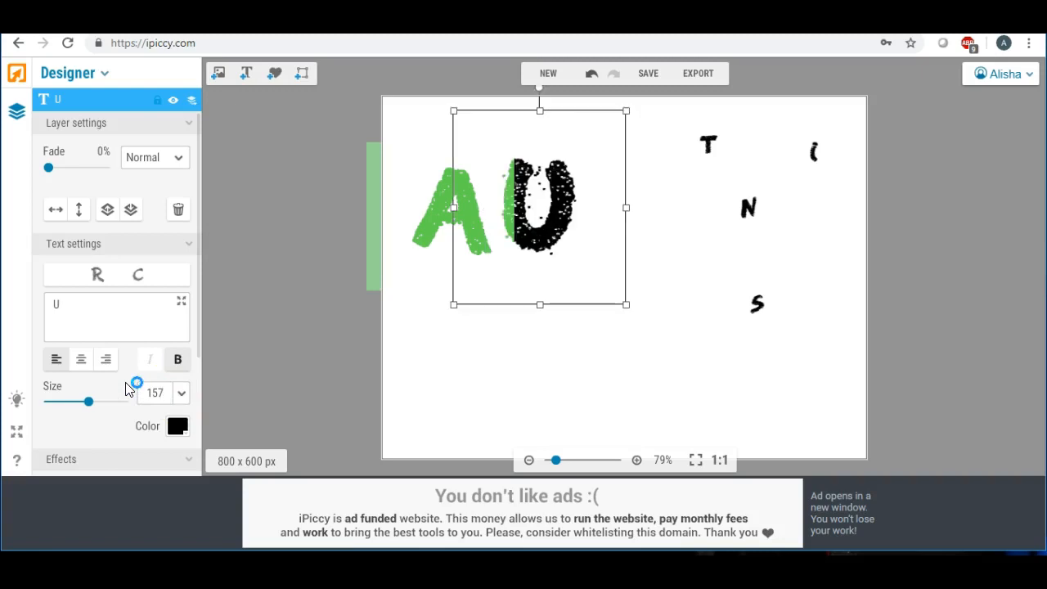
pyautogui.moveTo(545, 207); pyautogui.dragTo(568, 210)
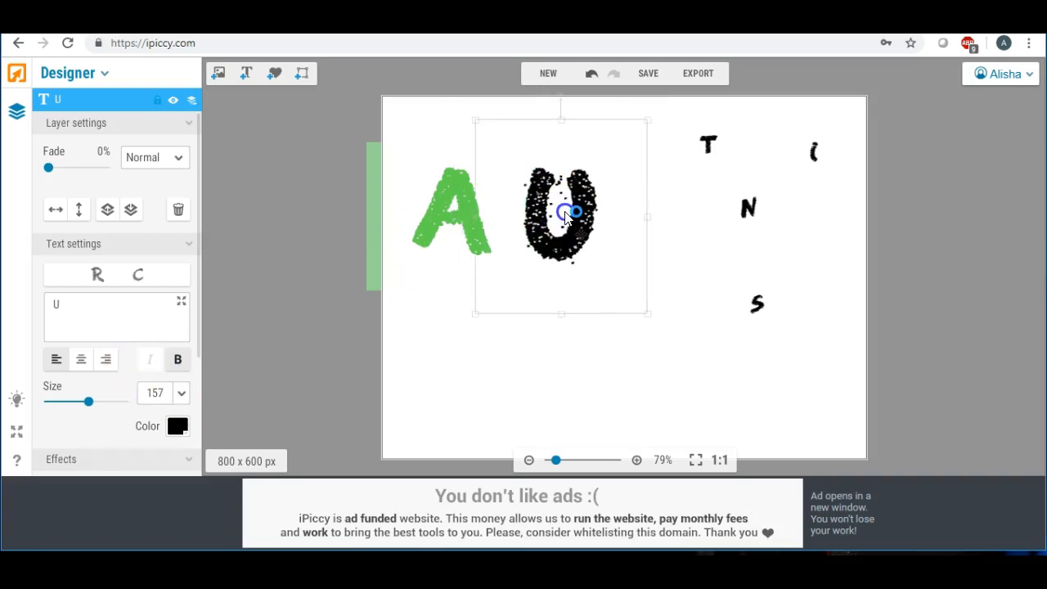
pyautogui.moveTo(445, 210); pyautogui.dragTo(425, 210)
pyautogui.moveTo(556, 212); pyautogui.dragTo(533, 212)
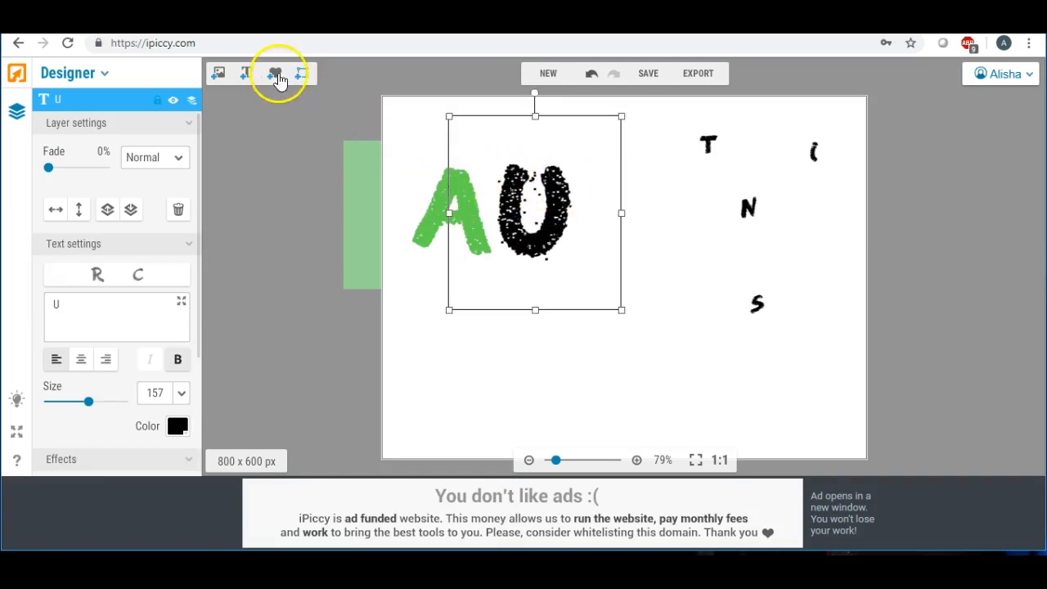
# Step: Add the uploaded yellow image over the letter U and narrow it from both sides to the letter's width
pyautogui.click(220, 76)
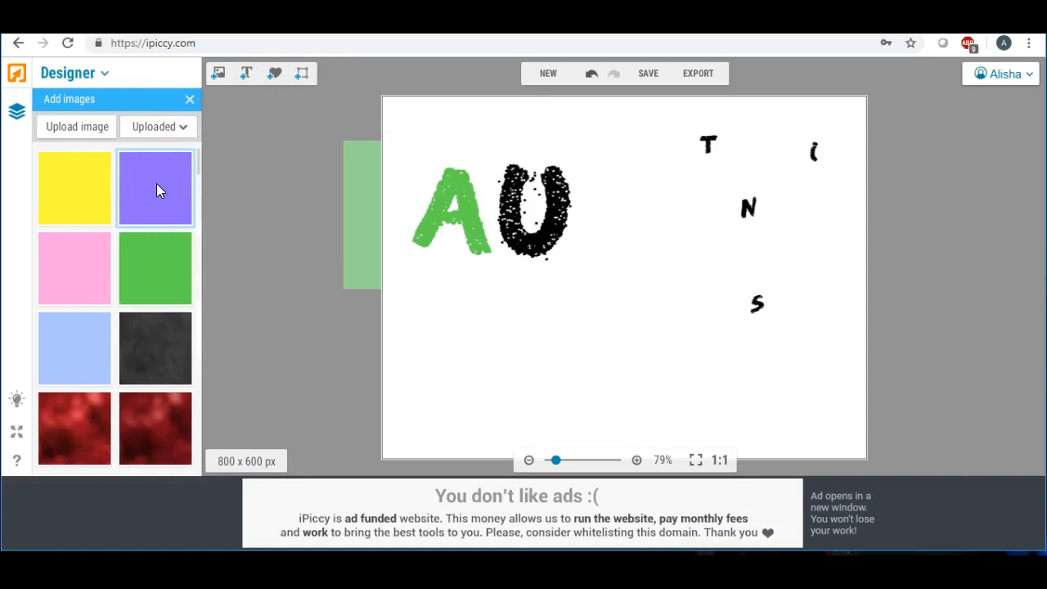
pyautogui.moveTo(83, 189); pyautogui.dragTo(556, 211)
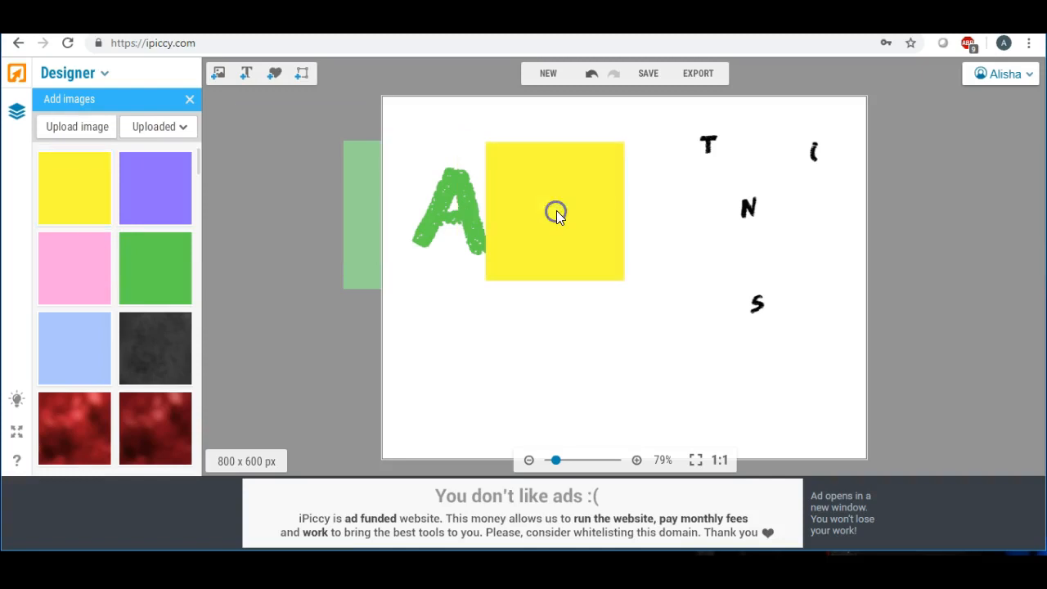
pyautogui.click(556, 211)
pyautogui.click(627, 214)
pyautogui.moveTo(627, 215); pyautogui.dragTo(578, 211)
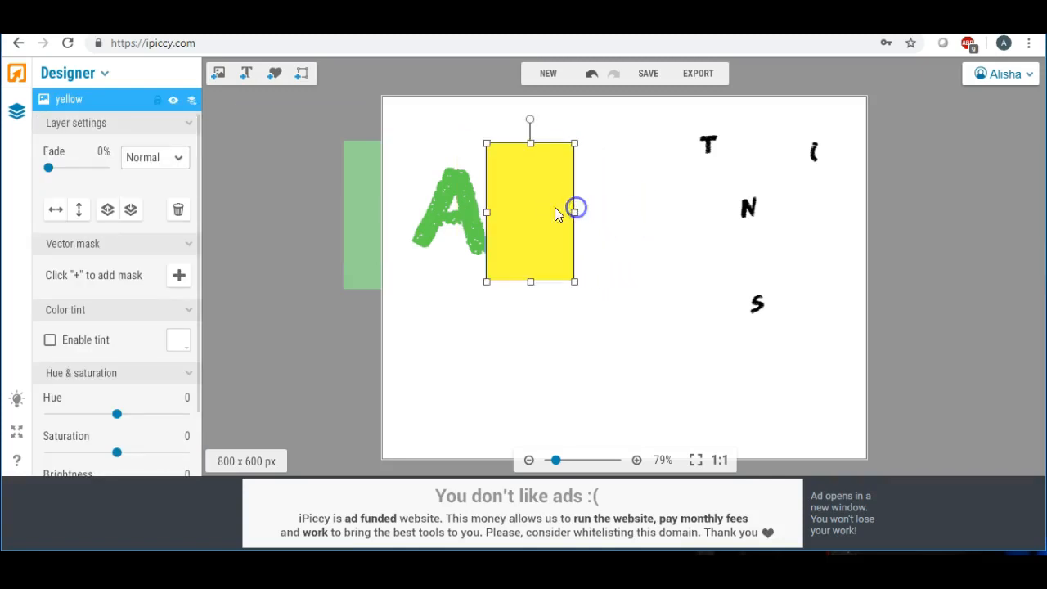
pyautogui.moveTo(493, 210); pyautogui.dragTo(496, 211)
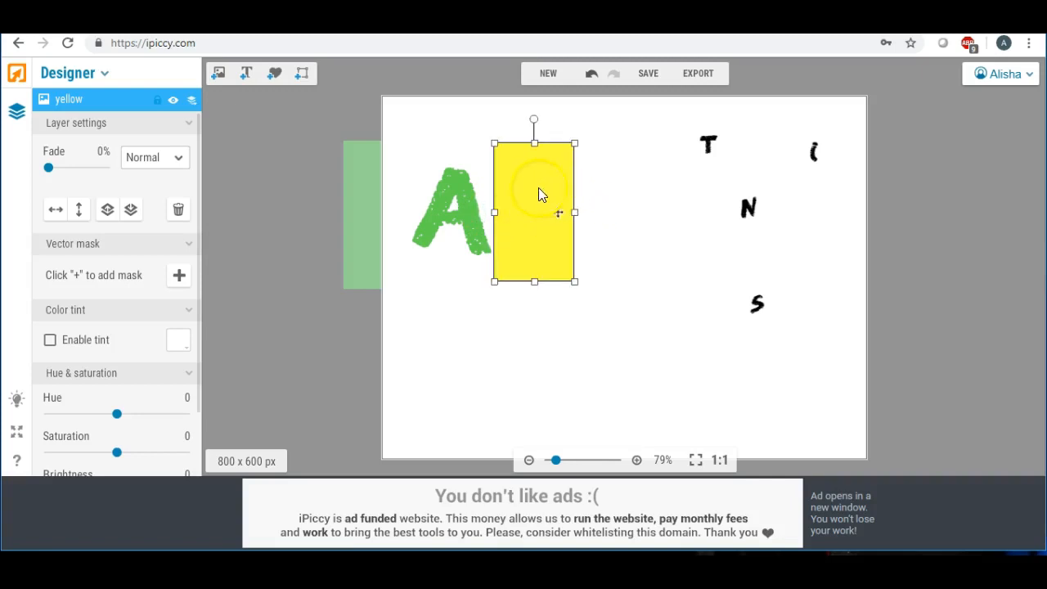
# Step: Set the yellow image's blend mode to Lighten
pyautogui.click(185, 158)
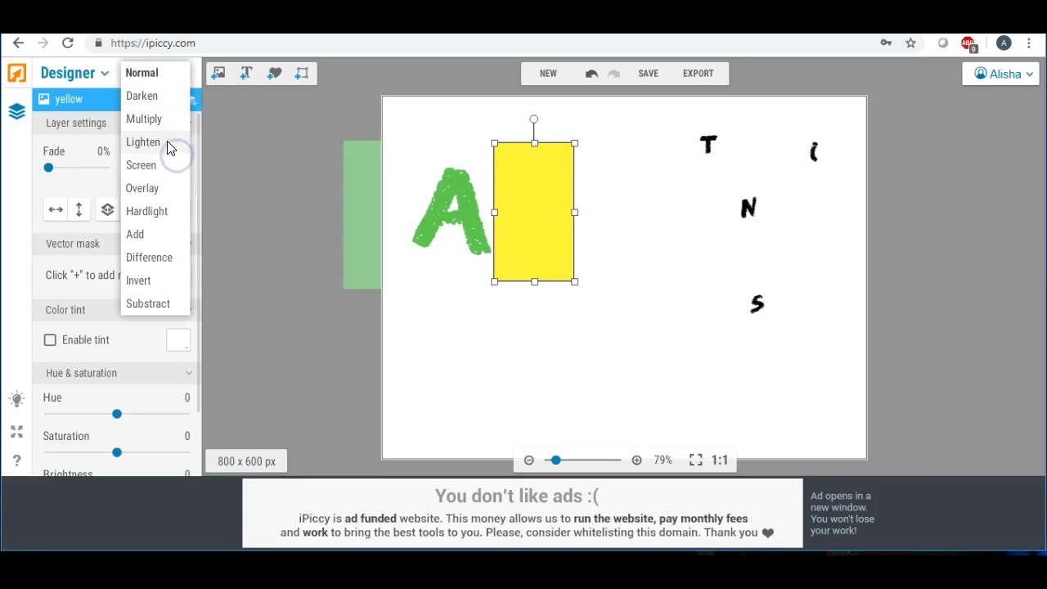
pyautogui.click(144, 142)
pyautogui.click(422, 144)
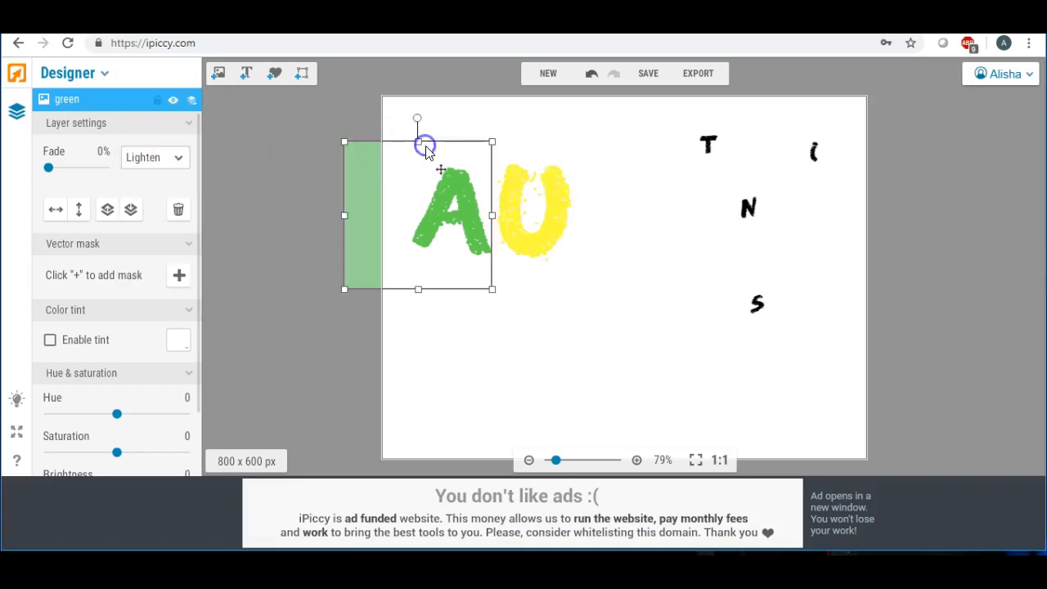
# Step: Place the letter S right of the U, setting its size to 157 and stretching it slightly to 165
pyautogui.moveTo(756, 305); pyautogui.dragTo(598, 202)
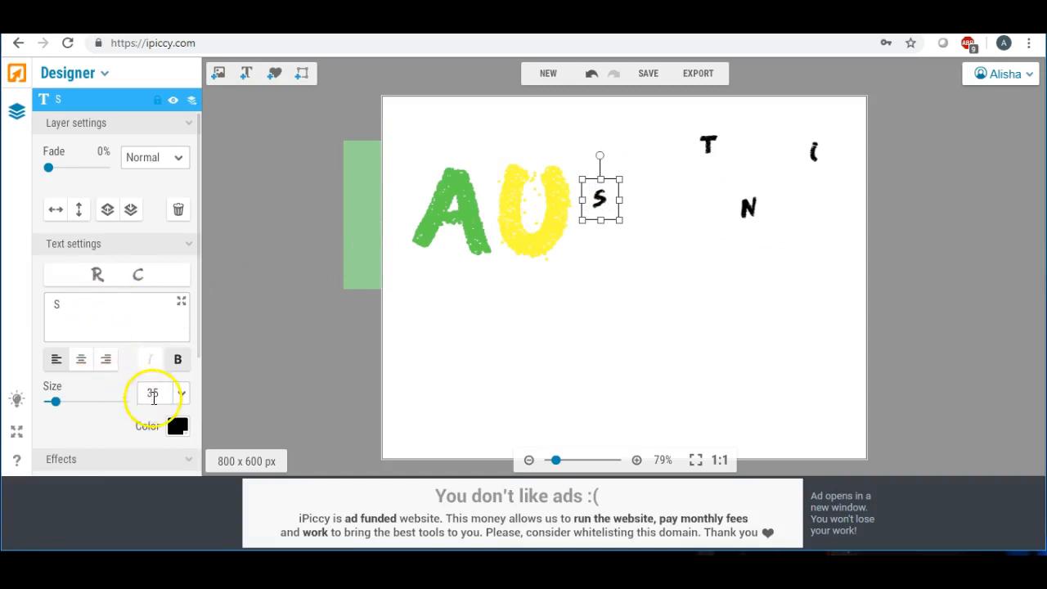
pyautogui.moveTo(166, 393); pyautogui.dragTo(129, 391)
pyautogui.write('157')
pyautogui.press('Return')
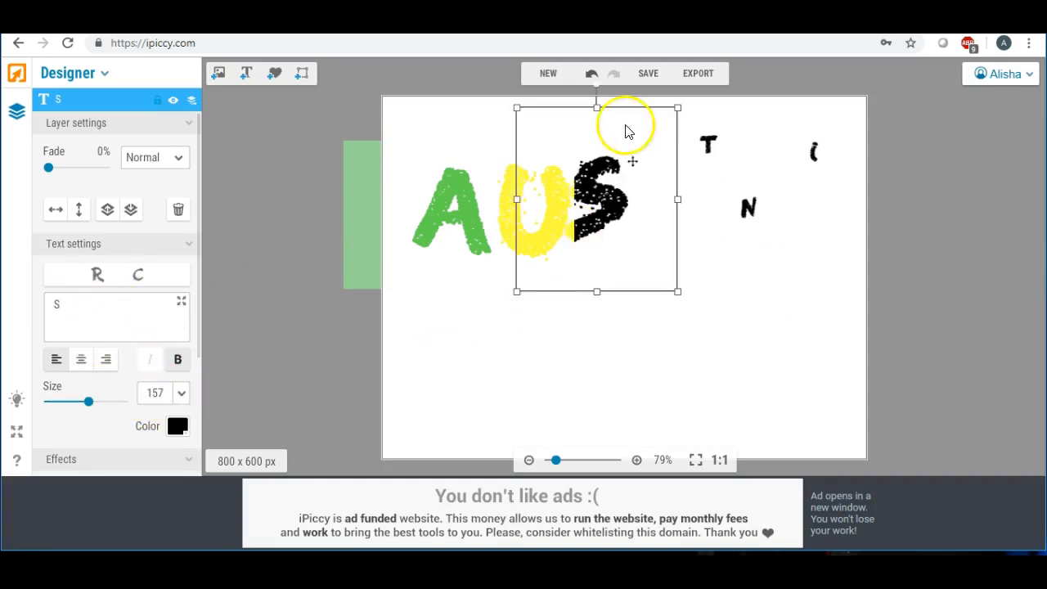
pyautogui.moveTo(602, 187)
pyautogui.mouseDown()
pyautogui.moveTo(624, 196)
pyautogui.moveTo(617, 200)
pyautogui.mouseUp()
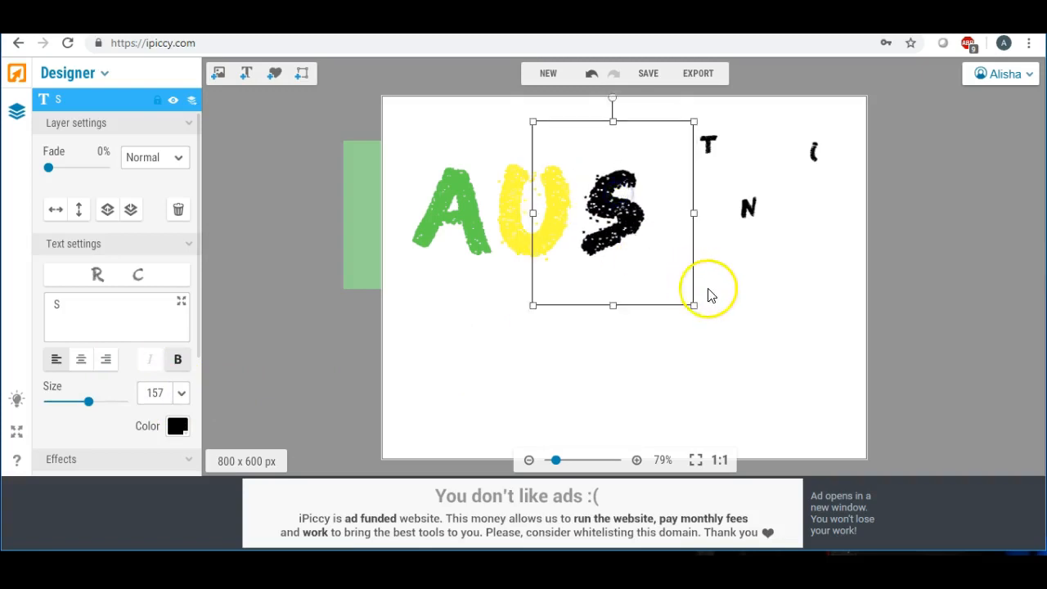
pyautogui.moveTo(697, 313); pyautogui.dragTo(705, 322)
pyautogui.moveTo(642, 247); pyautogui.dragTo(627, 220)
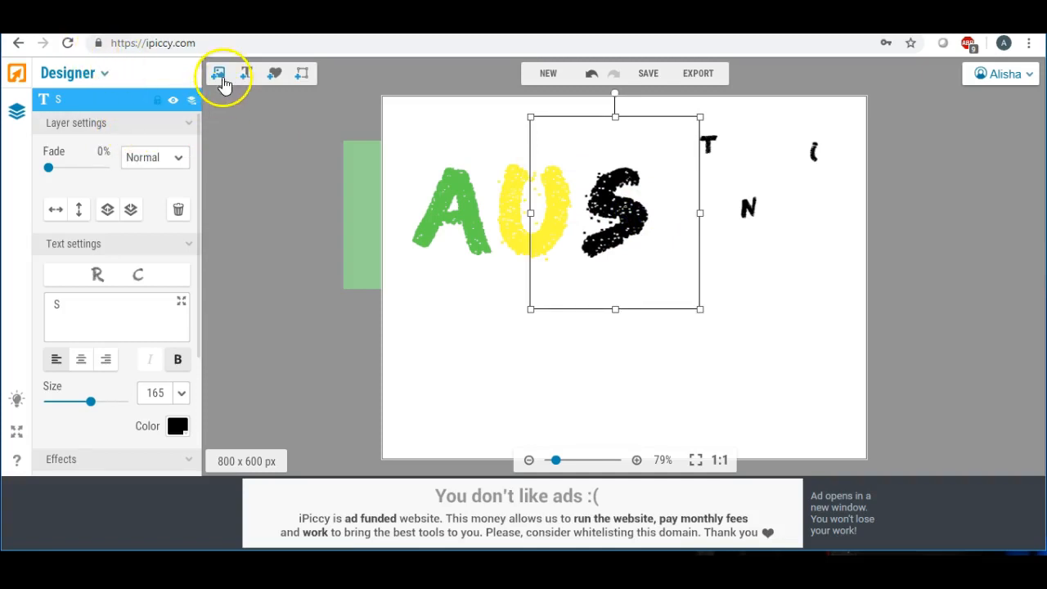
# Step: Cover the letter S with the uploaded pink image, fitted to the letter's width, and set its blend mode to Lighten
pyautogui.click(220, 74)
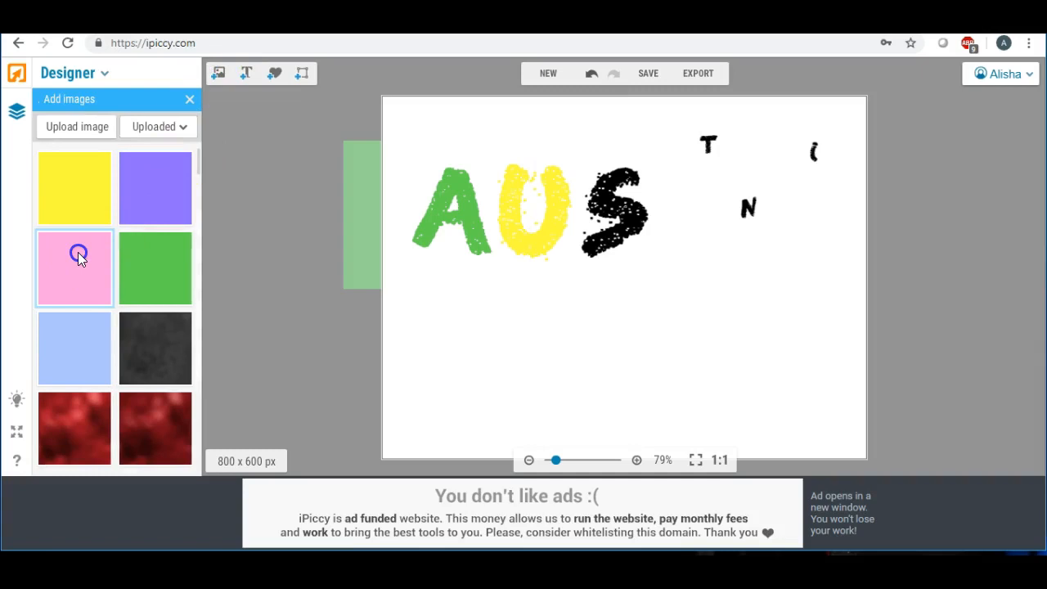
pyautogui.moveTo(78, 257); pyautogui.dragTo(634, 217)
pyautogui.click(615, 218)
pyautogui.moveTo(567, 217); pyautogui.dragTo(647, 213)
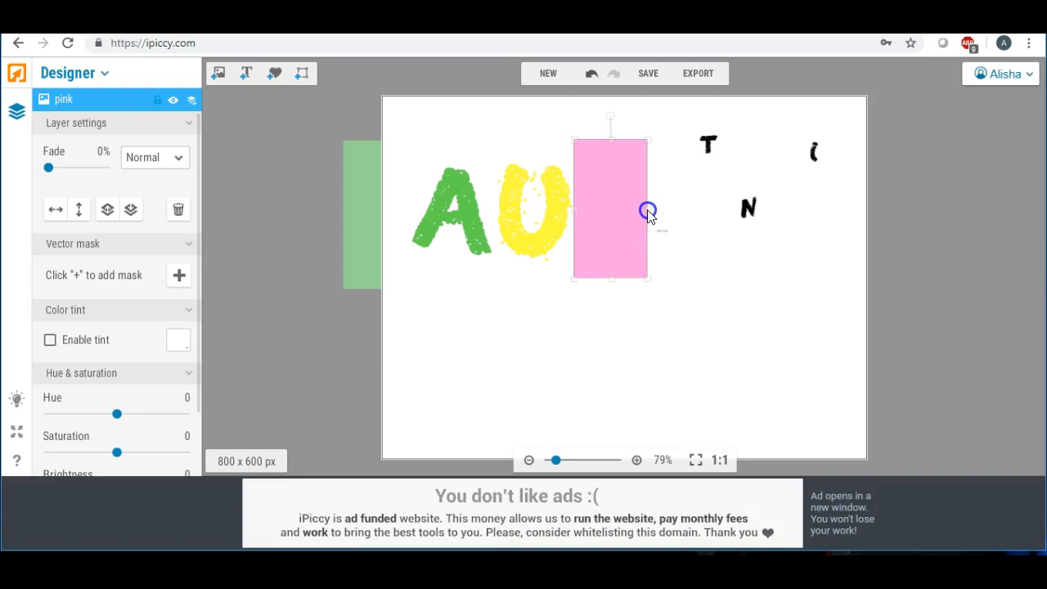
pyautogui.click(177, 159)
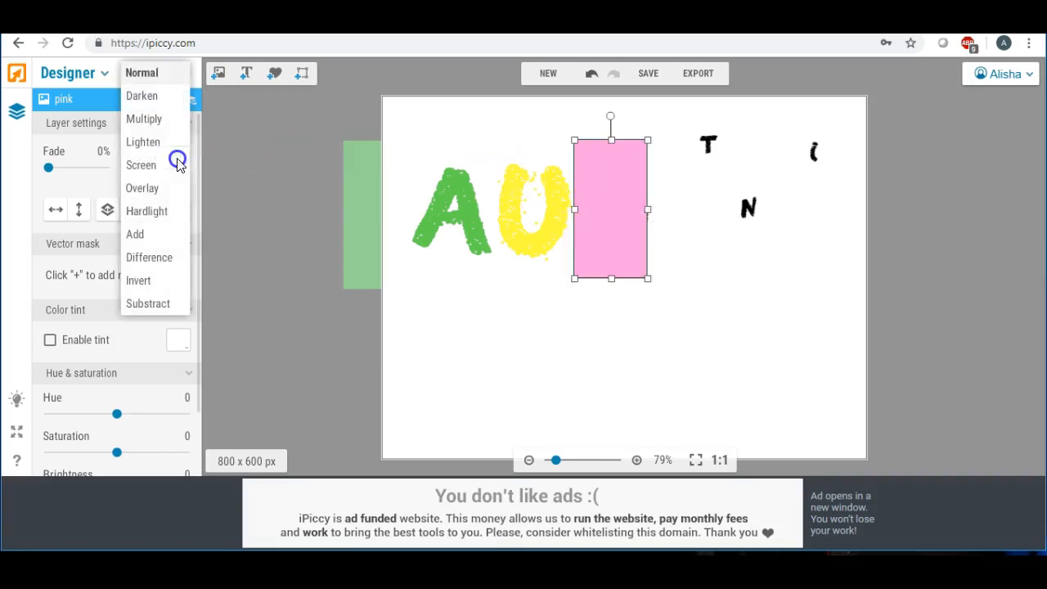
pyautogui.click(164, 143)
pyautogui.click(543, 348)
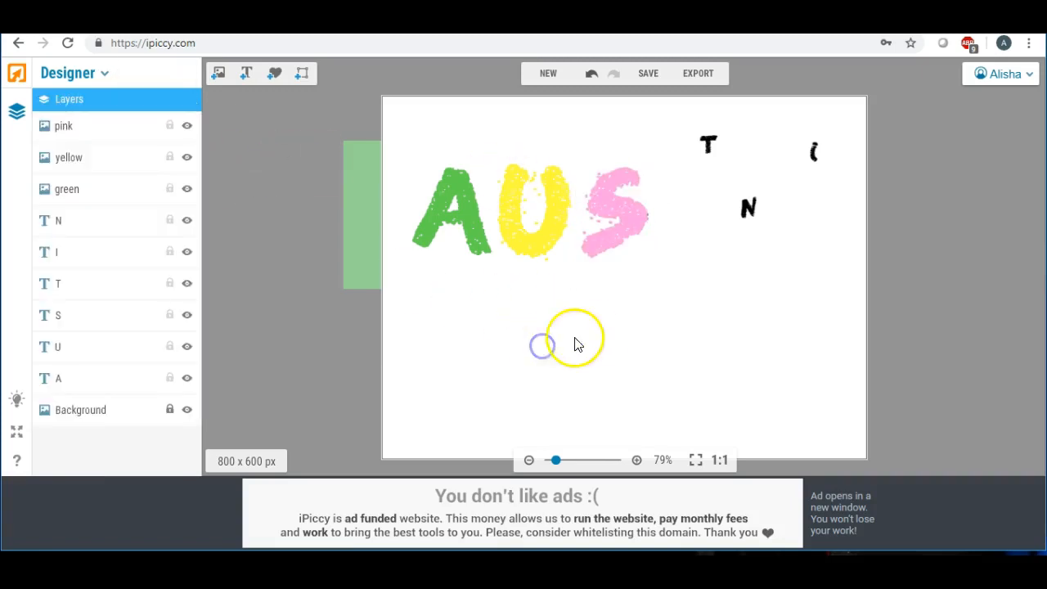
# Step: Set the letter T's size to 157 and place it right of the S, level with the other letters
pyautogui.moveTo(707, 141); pyautogui.dragTo(686, 205)
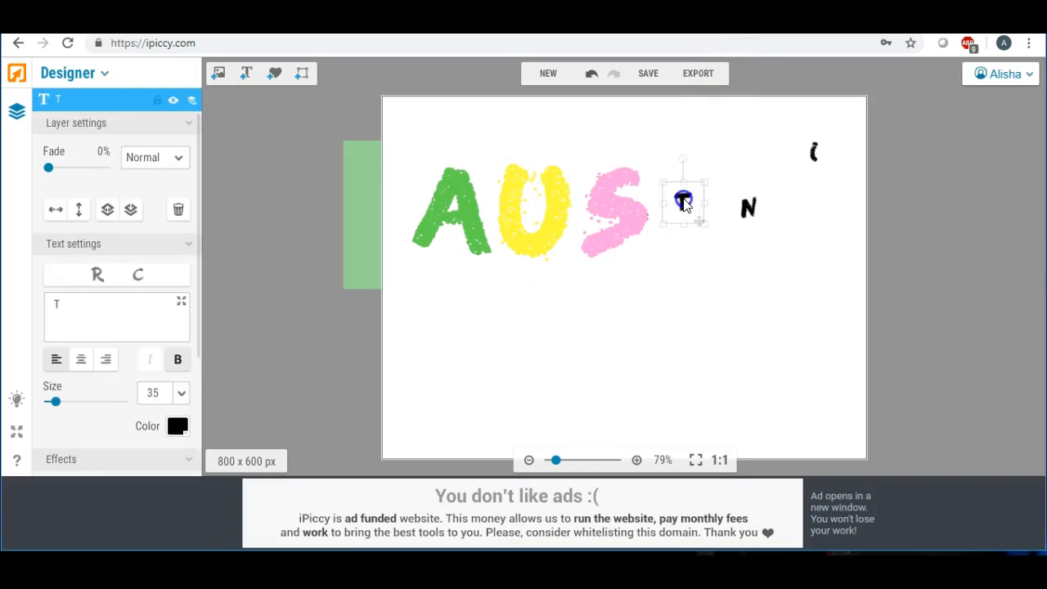
pyautogui.moveTo(158, 394); pyautogui.dragTo(135, 396)
pyautogui.write('157')
pyautogui.press('Return')
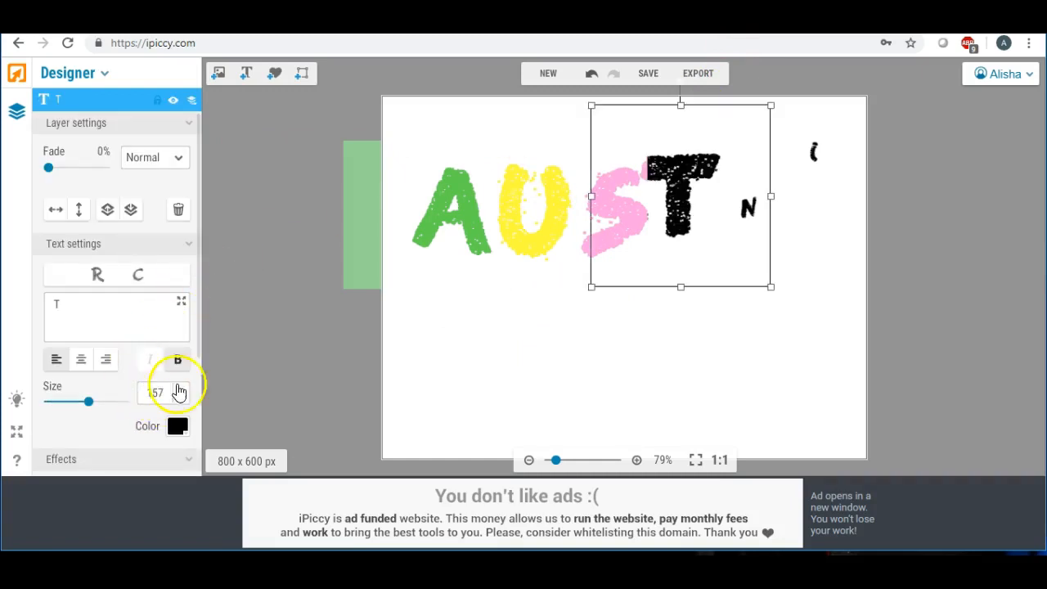
pyautogui.moveTo(686, 163); pyautogui.dragTo(697, 182)
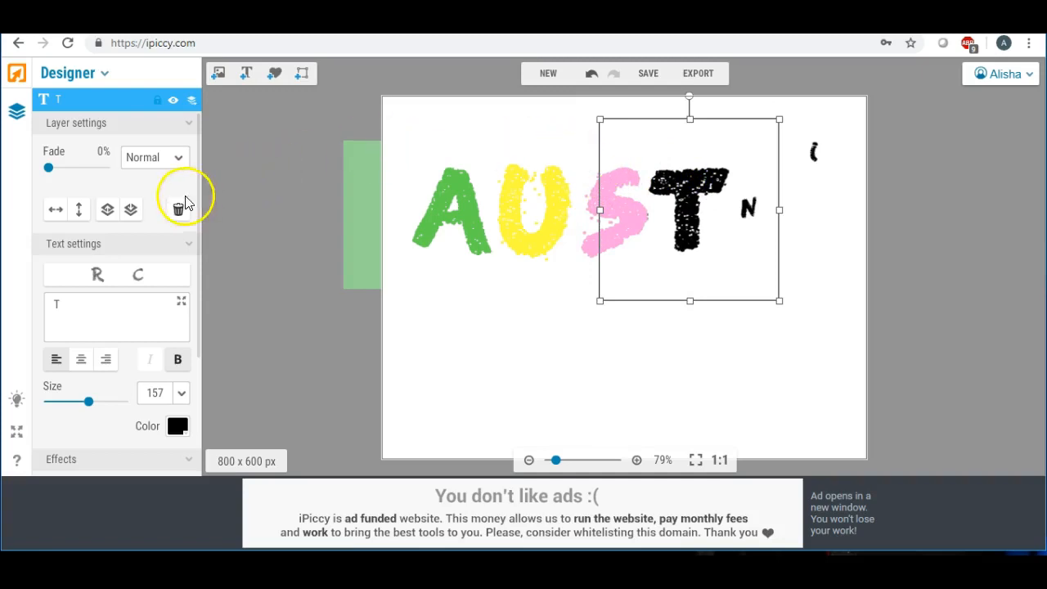
# Step: Cover the letter T with the uploaded blue image, fitted to the letter's width, and set its blend mode to Lighten
pyautogui.click(221, 74)
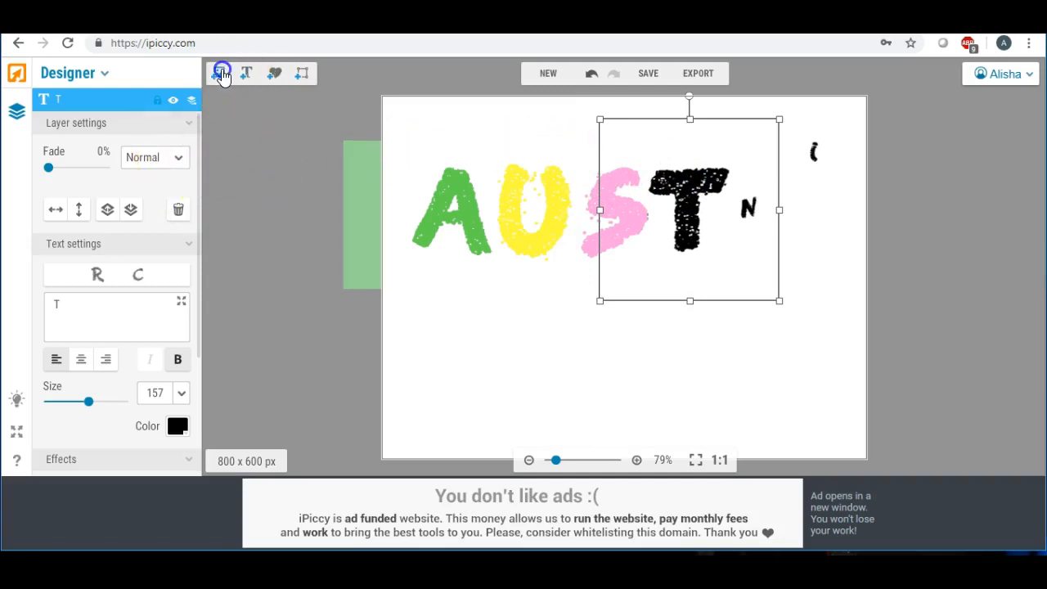
pyautogui.moveTo(77, 344); pyautogui.dragTo(711, 208)
pyautogui.click(743, 210)
pyautogui.moveTo(781, 210); pyautogui.dragTo(734, 212)
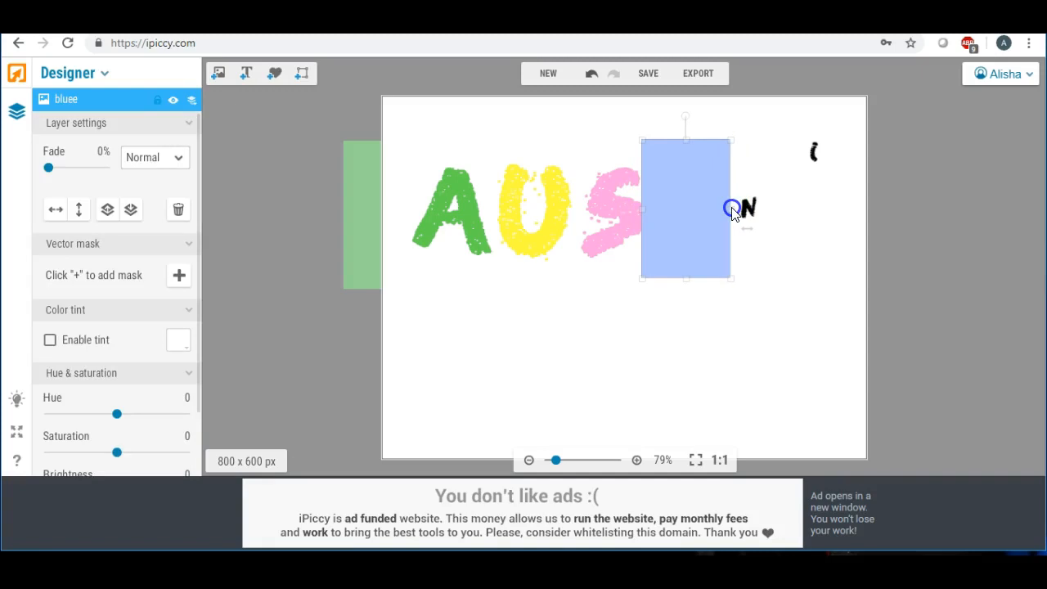
pyautogui.moveTo(644, 209); pyautogui.dragTo(651, 208)
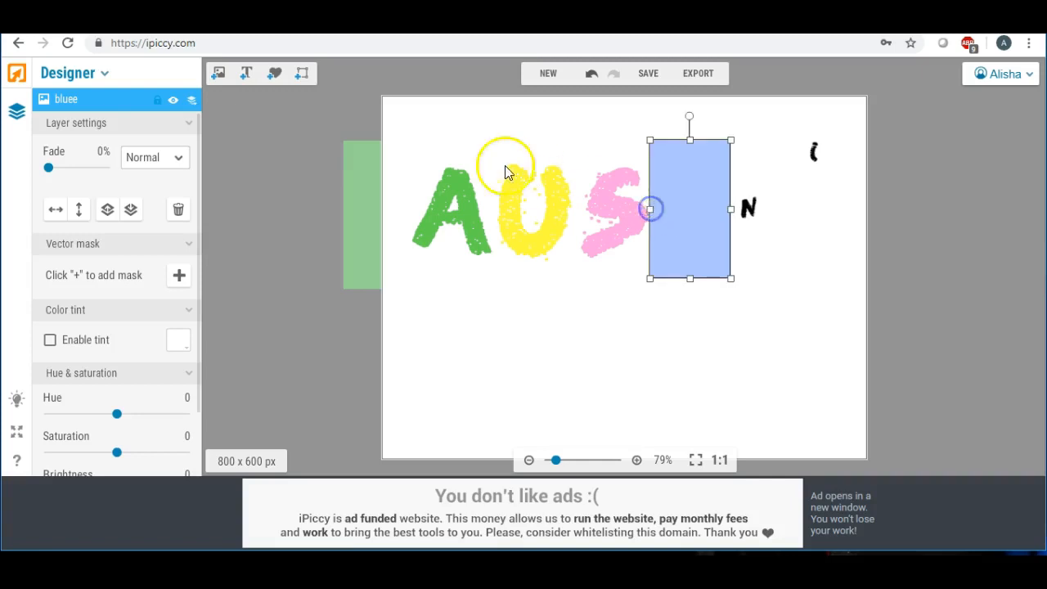
pyautogui.click(182, 158)
pyautogui.click(167, 143)
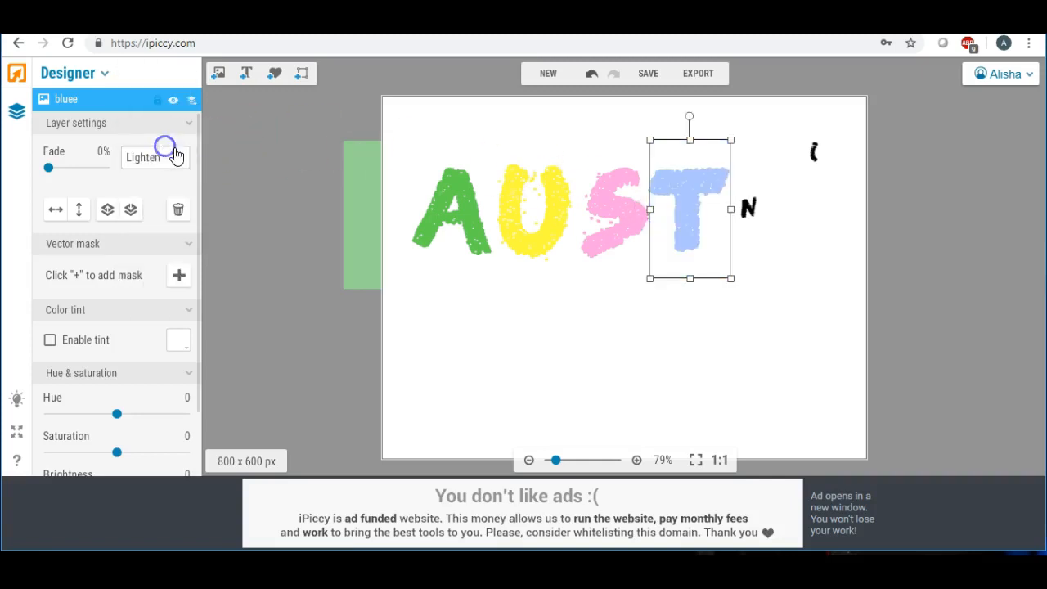
pyautogui.click(448, 327)
# Step: Move the blue image aside, stretch the letter T slightly taller, and cover the T with the blue image again
pyautogui.click(682, 236)
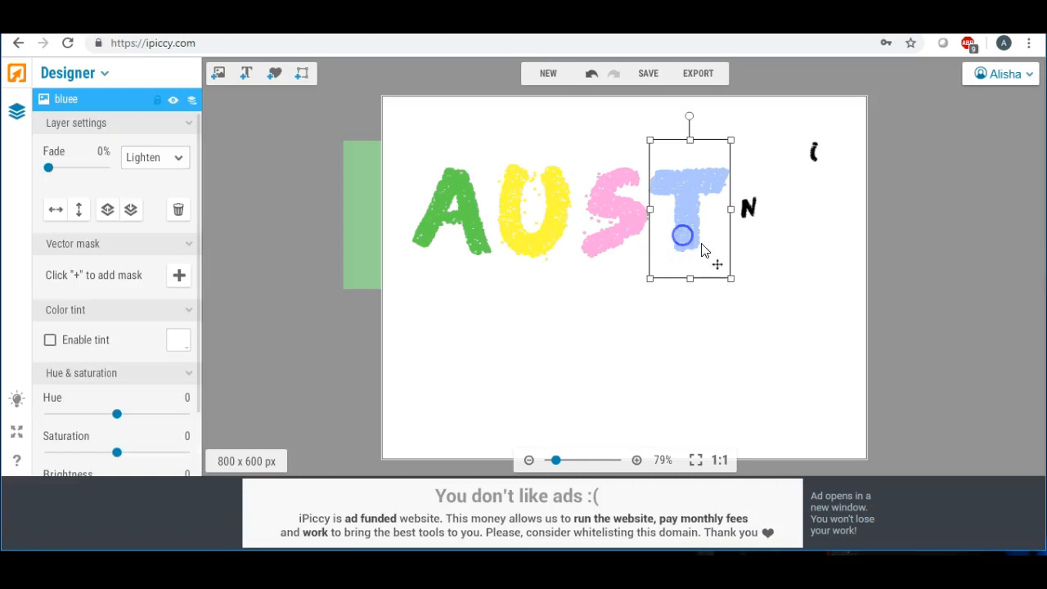
pyautogui.moveTo(682, 221); pyautogui.dragTo(675, 150)
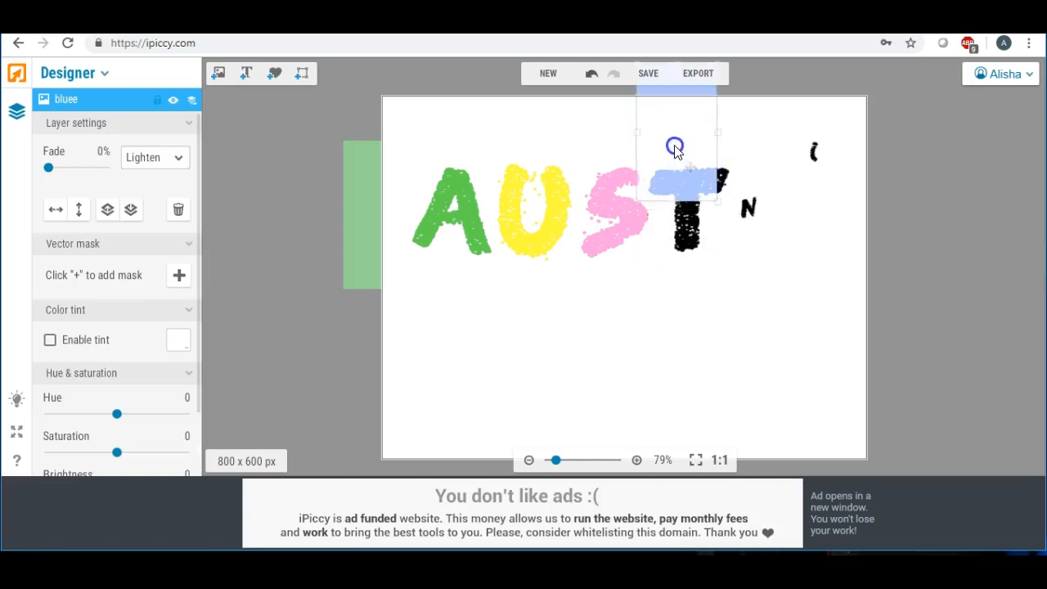
pyautogui.click(686, 274)
pyautogui.click(686, 303)
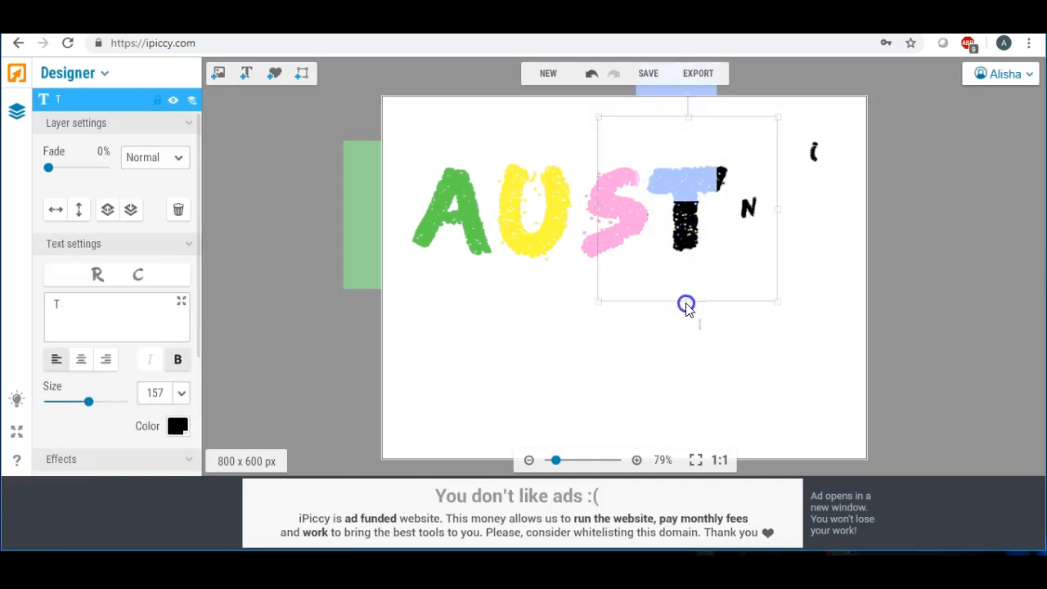
pyautogui.click(690, 177)
pyautogui.click(696, 233)
pyautogui.moveTo(695, 233); pyautogui.dragTo(695, 242)
# Step: Move the letter N below the name and place the letter I right of the T at size 157
pyautogui.moveTo(727, 204); pyautogui.dragTo(673, 344)
pyautogui.click(651, 314)
pyautogui.moveTo(813, 152); pyautogui.dragTo(752, 197)
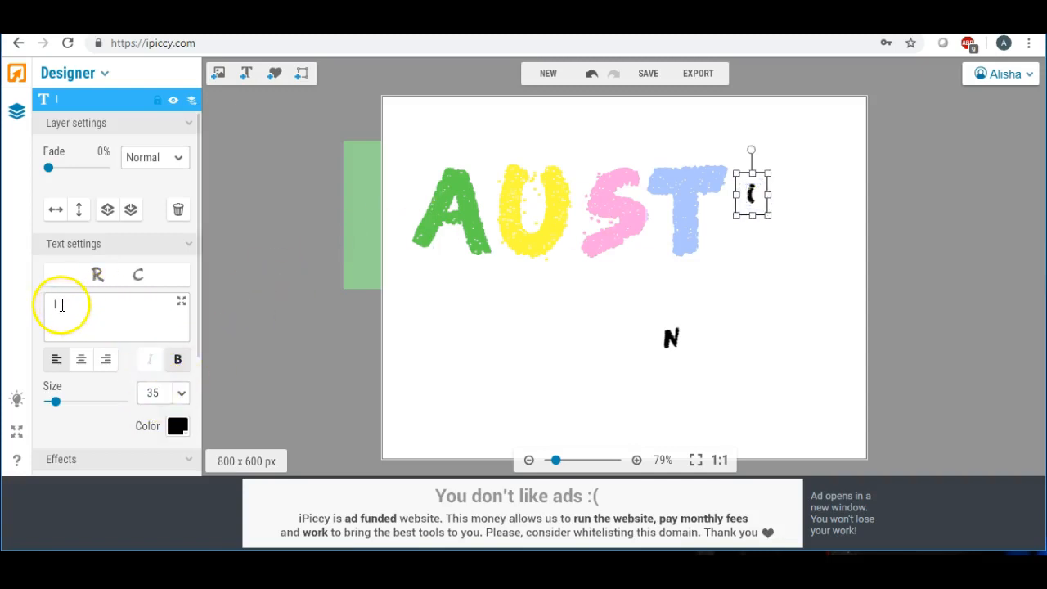
pyautogui.doubleClick(167, 390)
pyautogui.write('157')
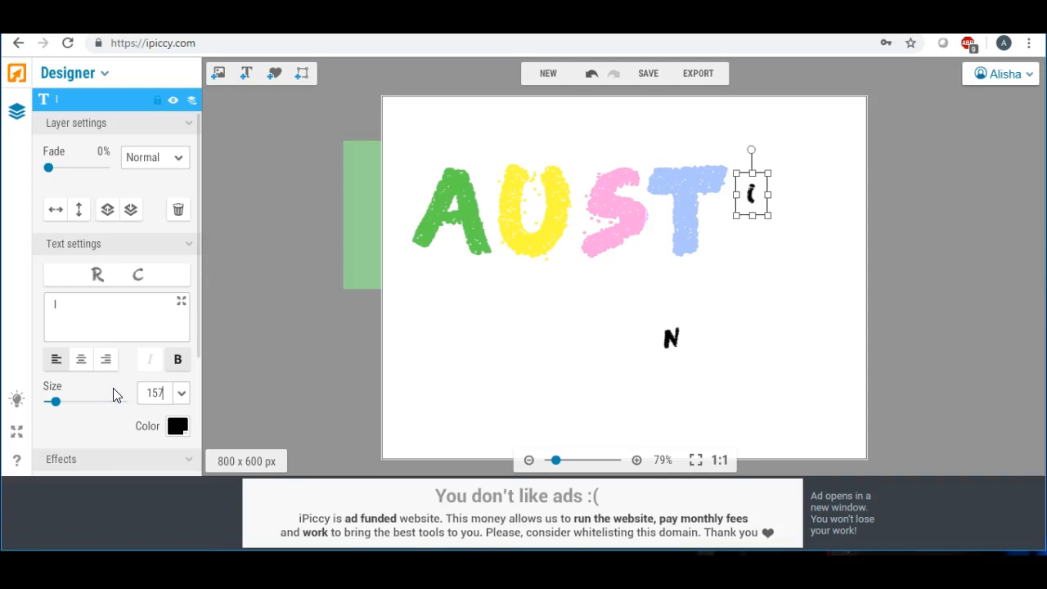
pyautogui.press('Return')
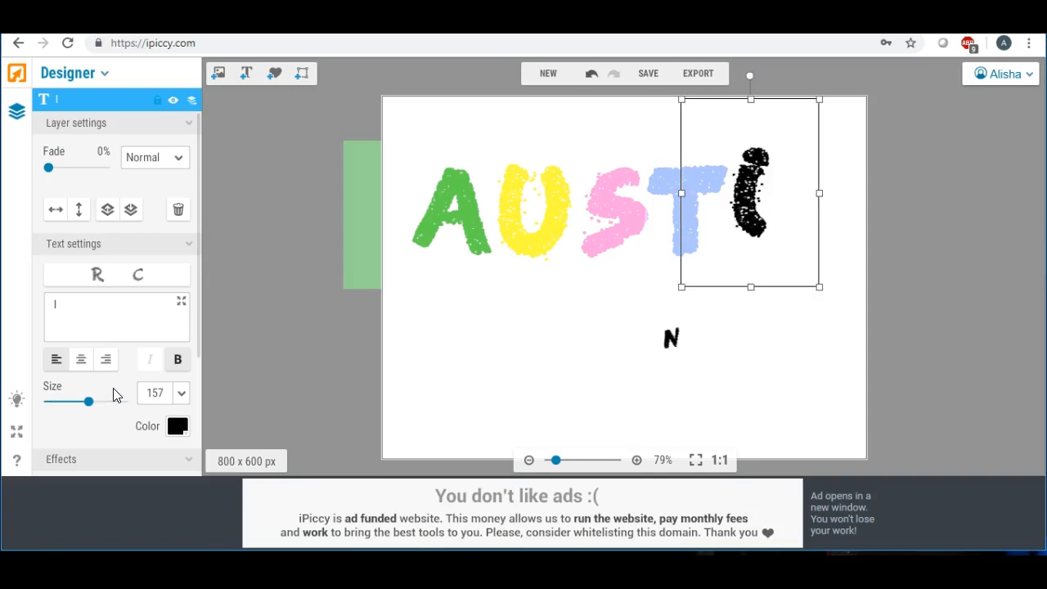
pyautogui.moveTo(746, 186); pyautogui.dragTo(746, 206)
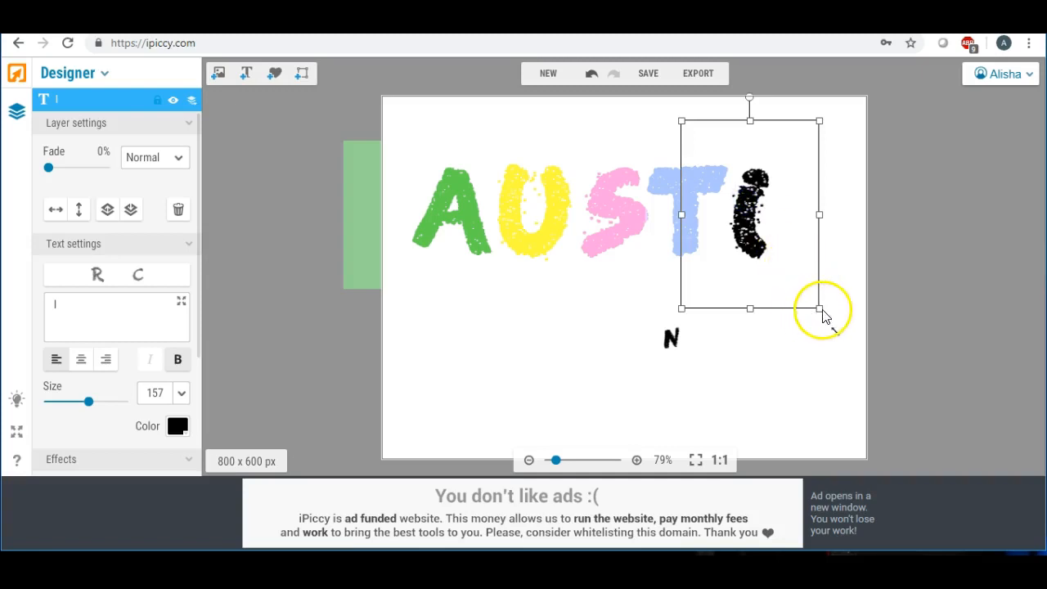
# Step: Enlarge the letter I to size 175 and align it with the other letters beside the T
pyautogui.moveTo(822, 315); pyautogui.dragTo(827, 319)
pyautogui.click(752, 206)
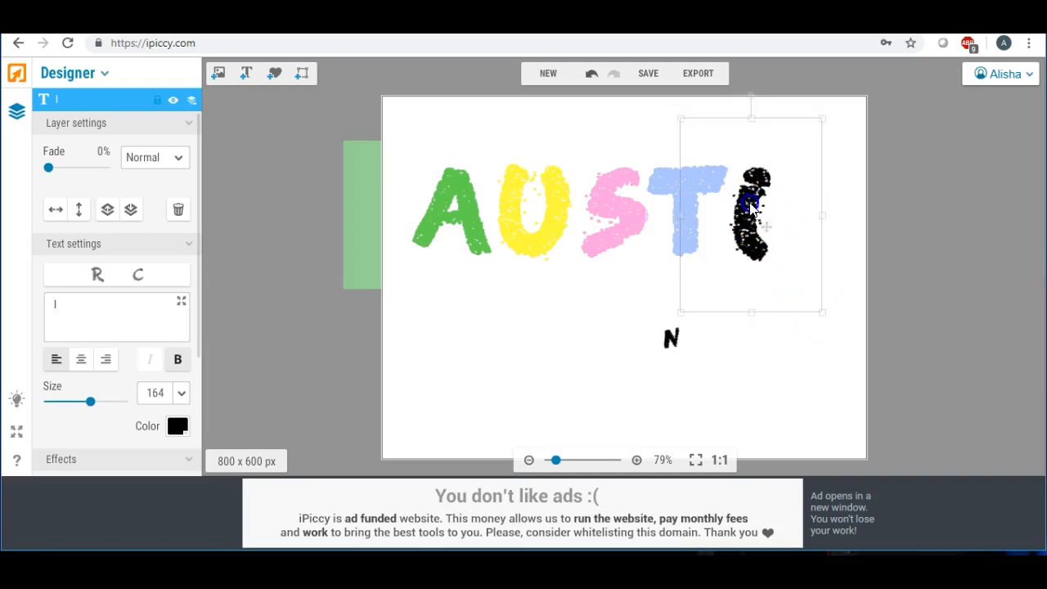
pyautogui.moveTo(678, 116); pyautogui.dragTo(669, 102)
pyautogui.click(749, 188)
pyautogui.moveTo(748, 188); pyautogui.dragTo(752, 200)
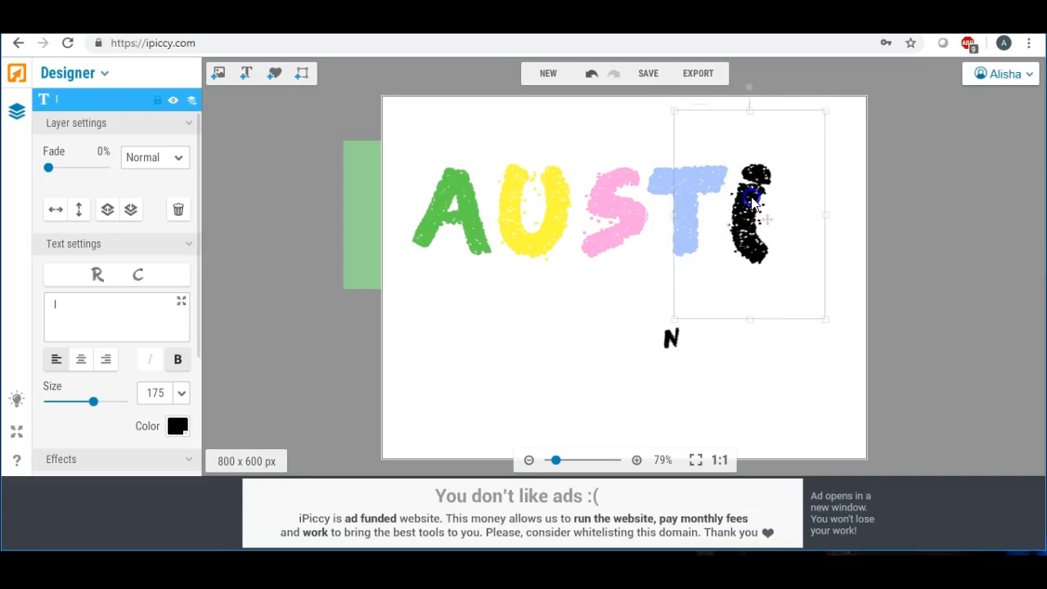
pyautogui.click(597, 272)
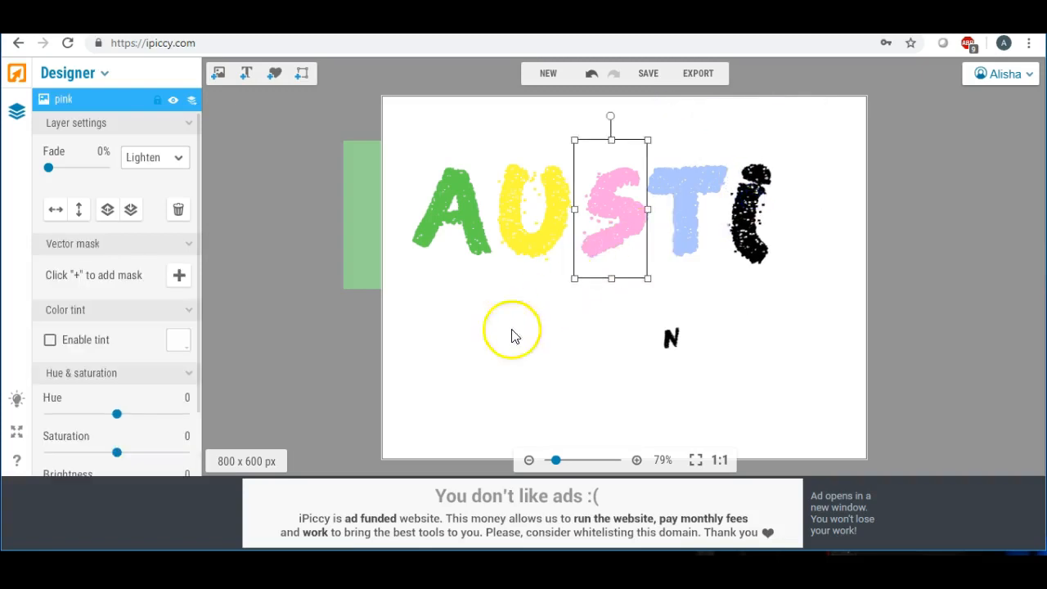
pyautogui.click(462, 362)
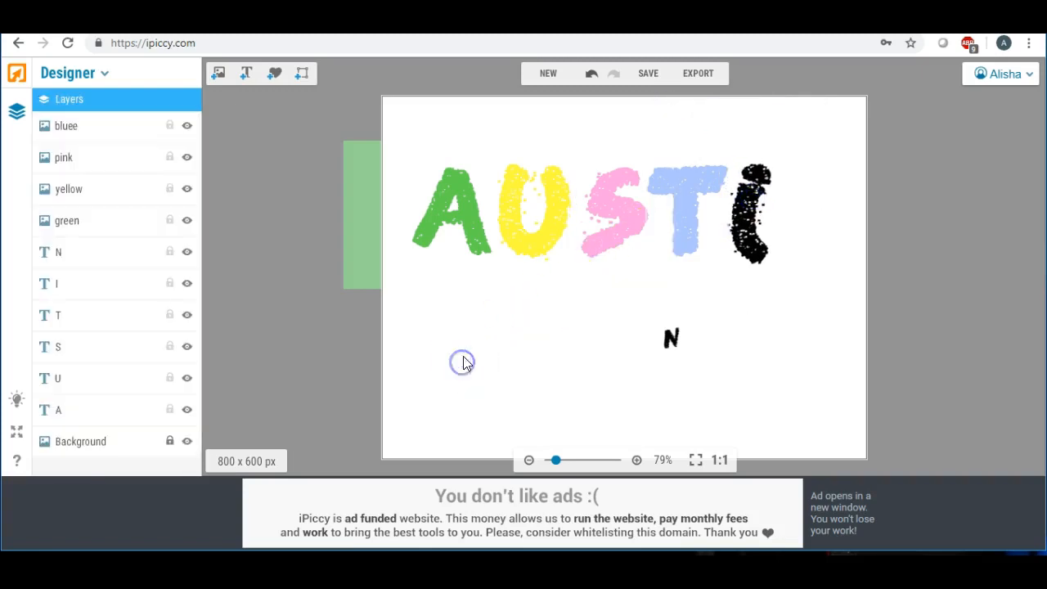
# Step: Cover the letter I with the uploaded green image, narrowed to the letter's width, and set its blend mode to Lighten
pyautogui.click(218, 73)
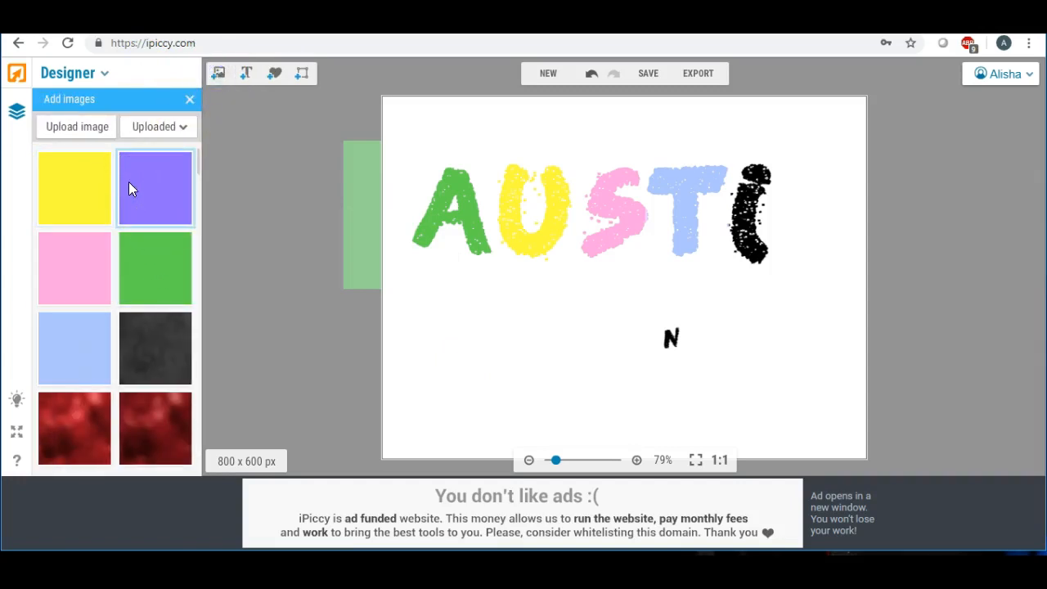
pyautogui.click(42, 490)
pyautogui.click(161, 266)
pyautogui.moveTo(161, 265); pyautogui.dragTo(761, 211)
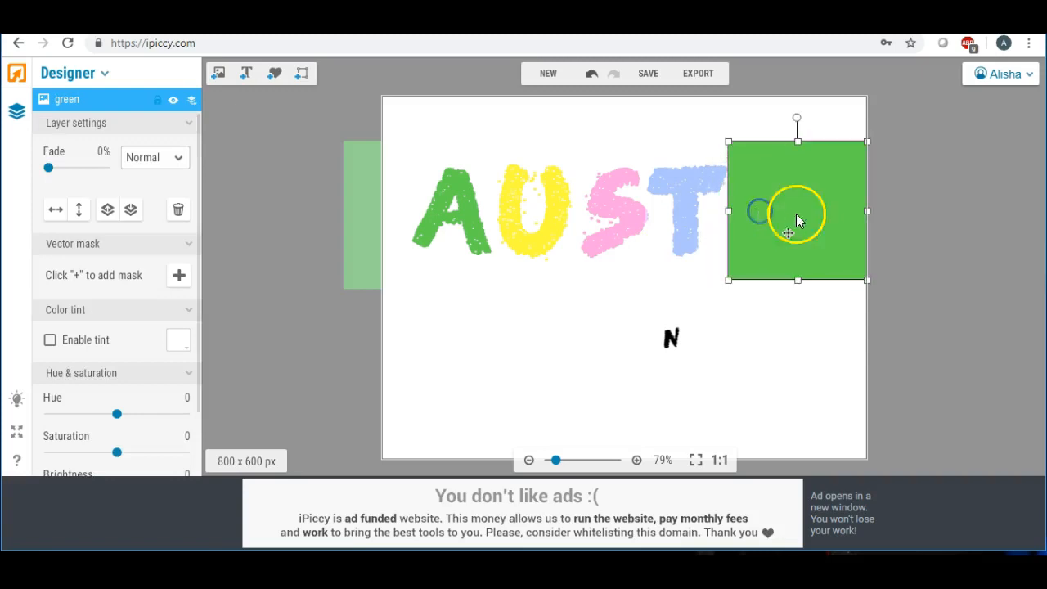
pyautogui.moveTo(868, 215); pyautogui.dragTo(776, 214)
pyautogui.click(176, 167)
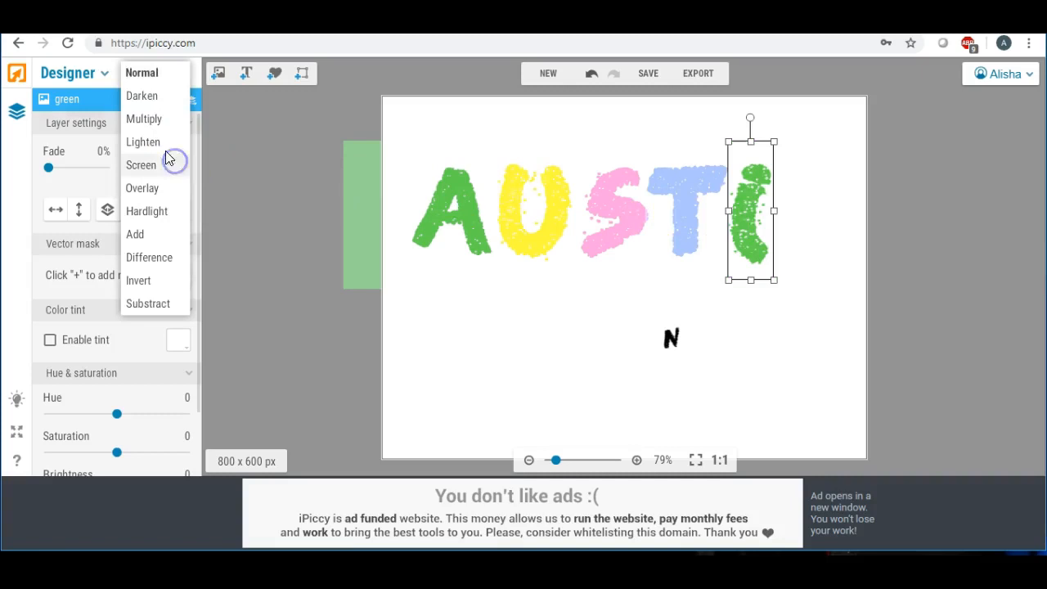
pyautogui.click(156, 139)
pyautogui.click(393, 328)
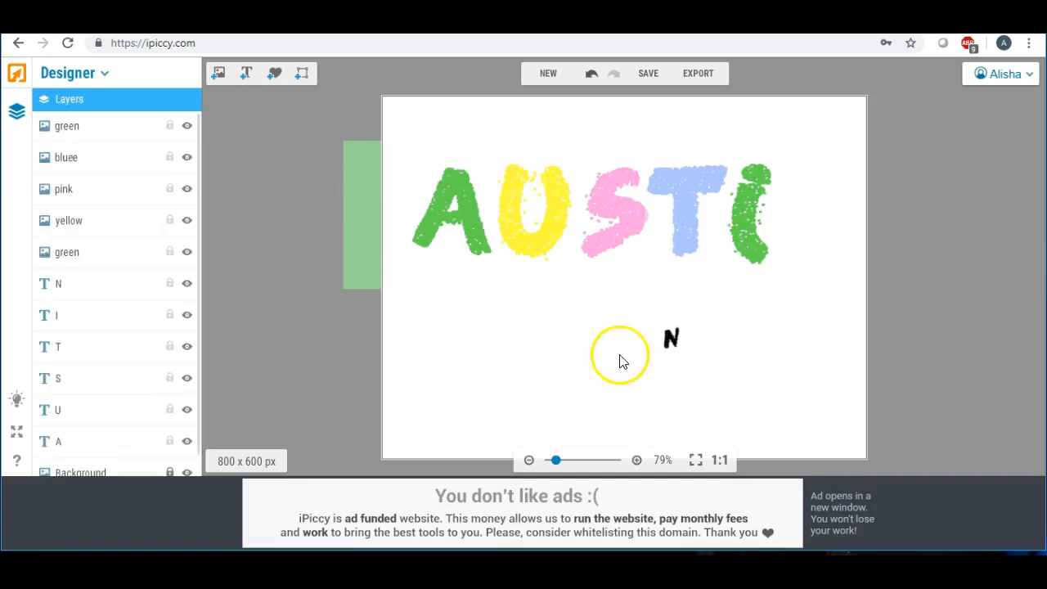
# Step: Set the letter N's size to 157, place it right of the I, and enlarge it slightly to 160
pyautogui.click(670, 340)
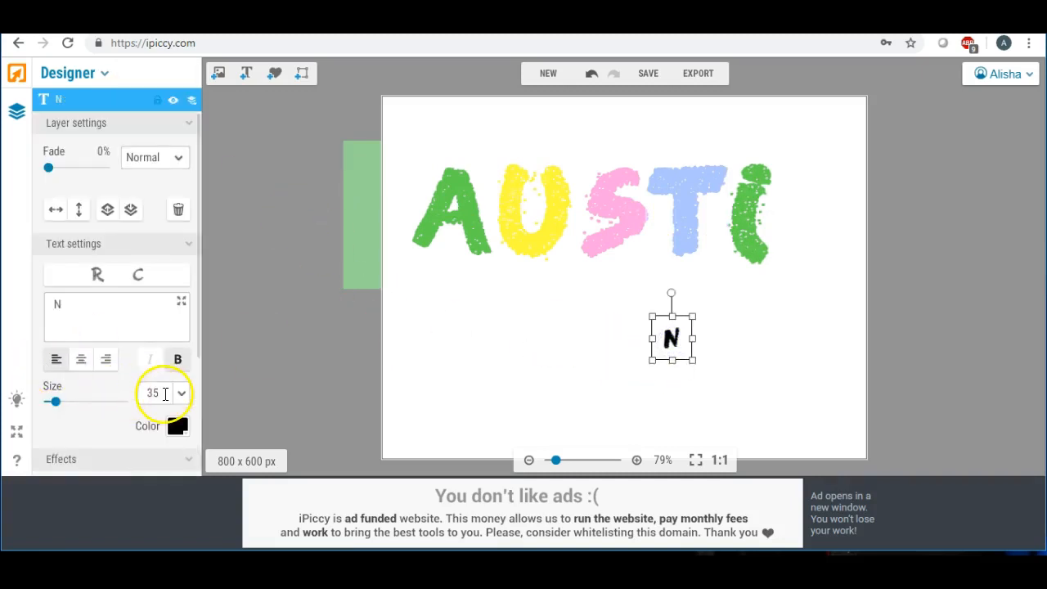
pyautogui.press('Return')
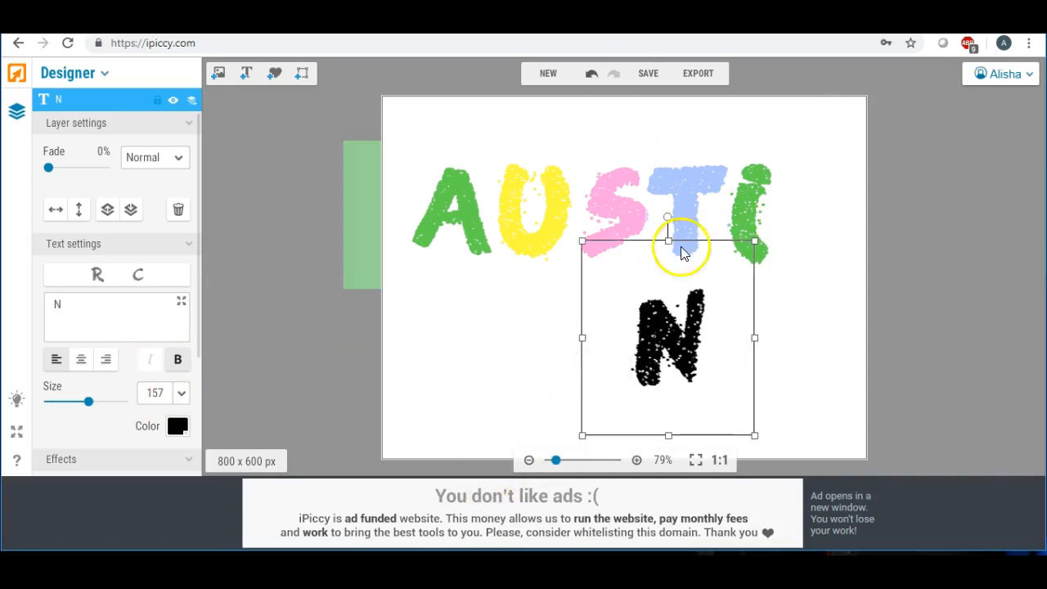
pyautogui.moveTo(651, 315); pyautogui.dragTo(798, 187)
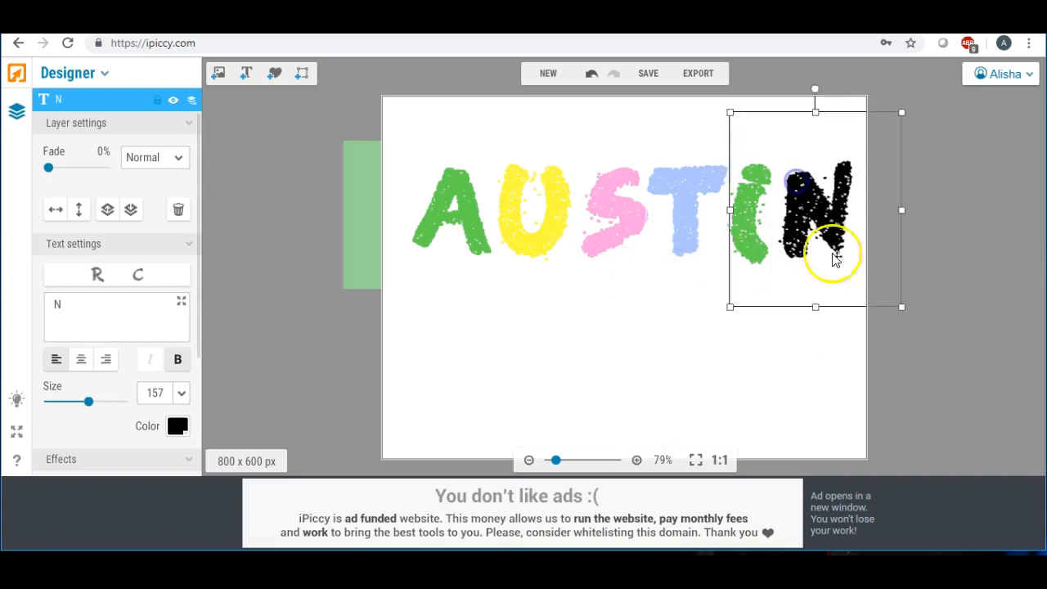
pyautogui.moveTo(732, 309); pyautogui.dragTo(722, 310)
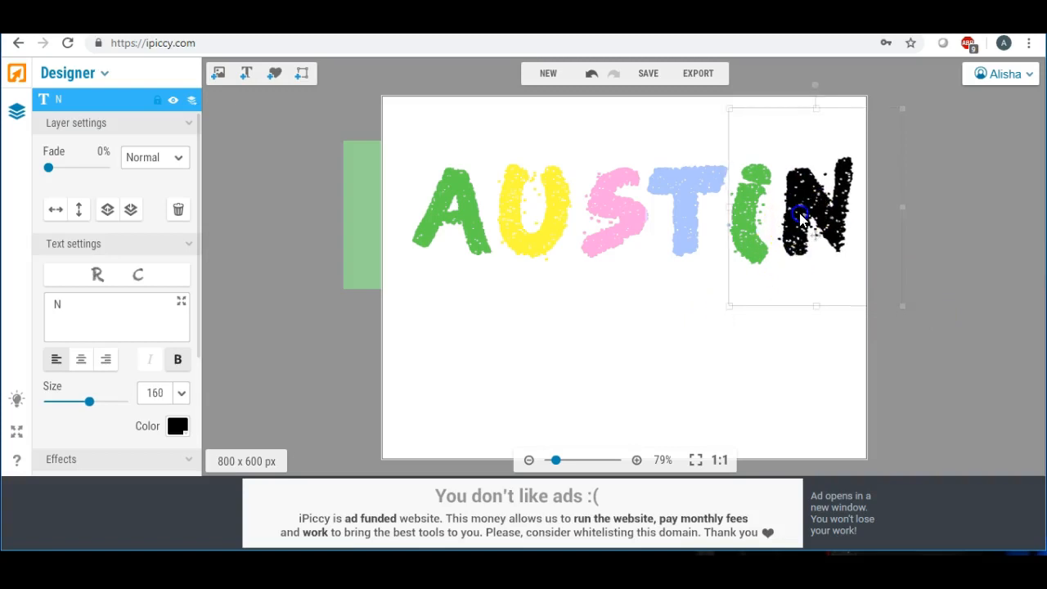
pyautogui.click(659, 319)
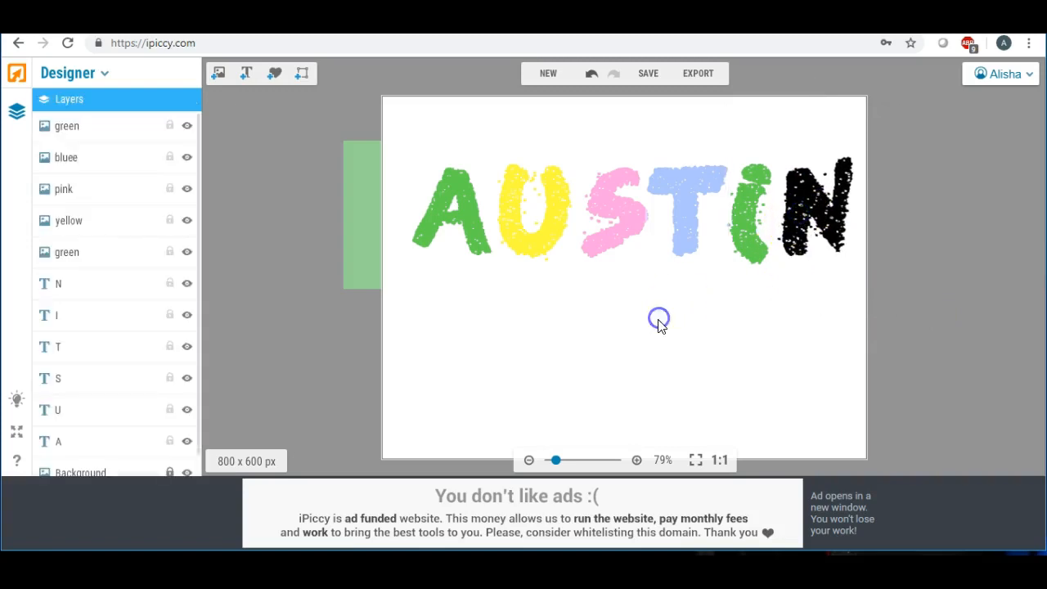
# Step: Stretch the letter N slightly taller at its lower and upper edges
pyautogui.click(807, 199)
pyautogui.moveTo(817, 313); pyautogui.dragTo(816, 315)
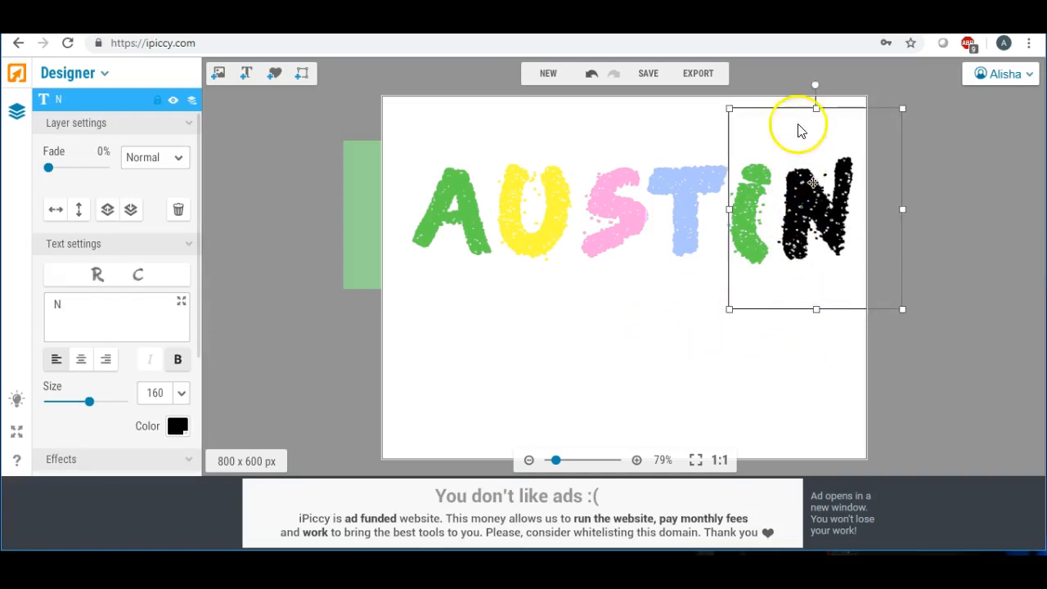
pyautogui.click(818, 106)
pyautogui.click(655, 341)
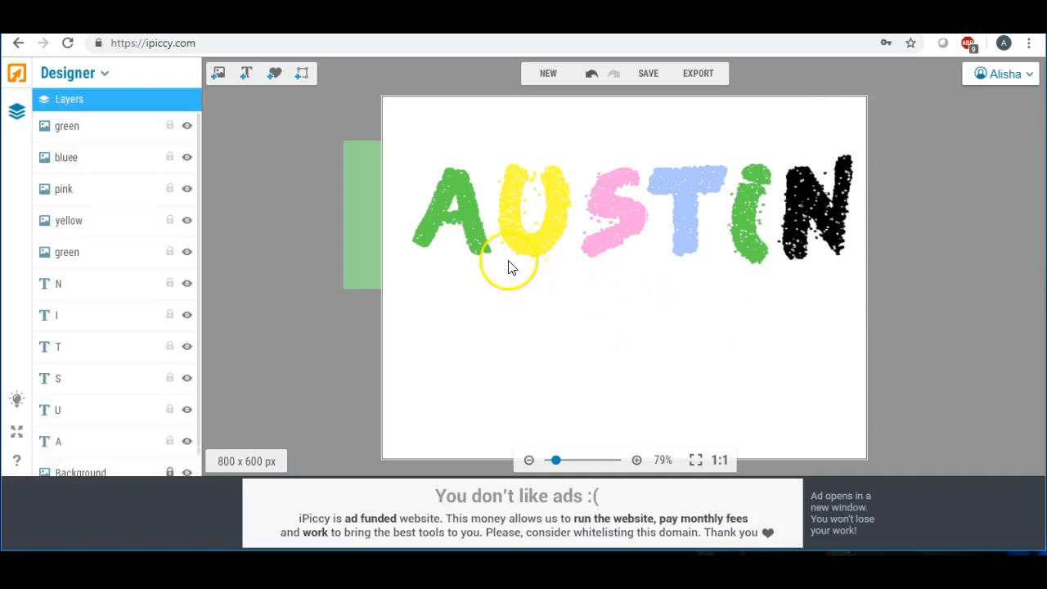
# Step: Cover the letter N with the uploaded purple image and set its blend mode to Lighten
pyautogui.click(218, 76)
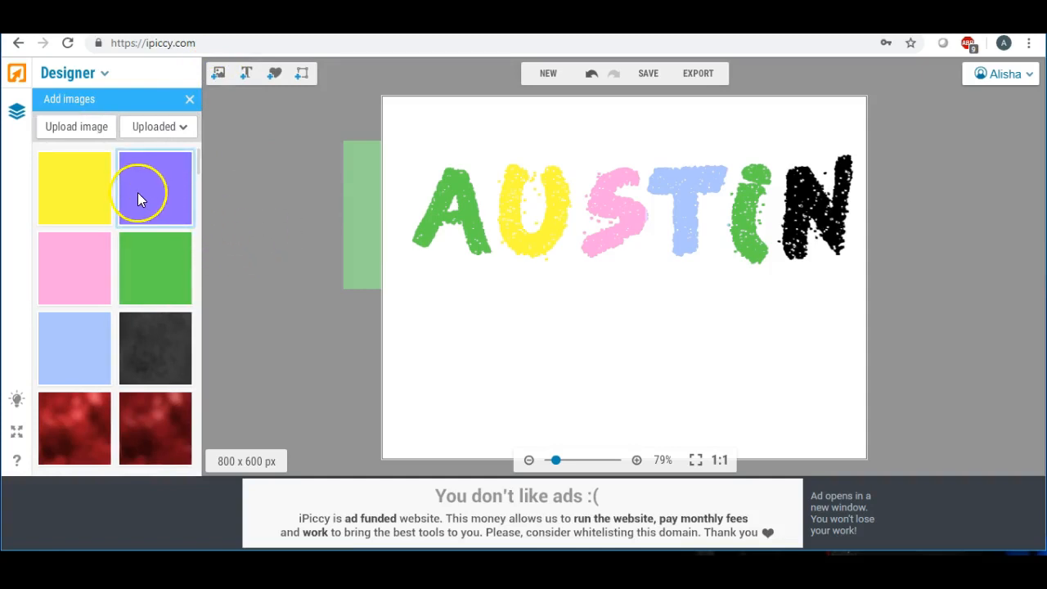
pyautogui.moveTo(151, 192); pyautogui.dragTo(845, 216)
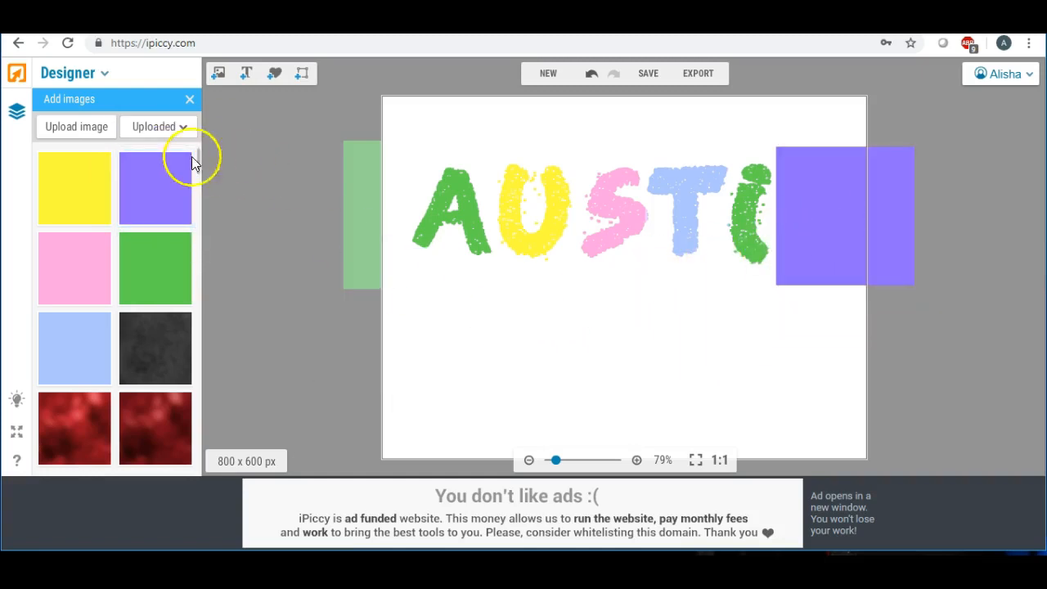
pyautogui.click(186, 131)
pyautogui.click(834, 237)
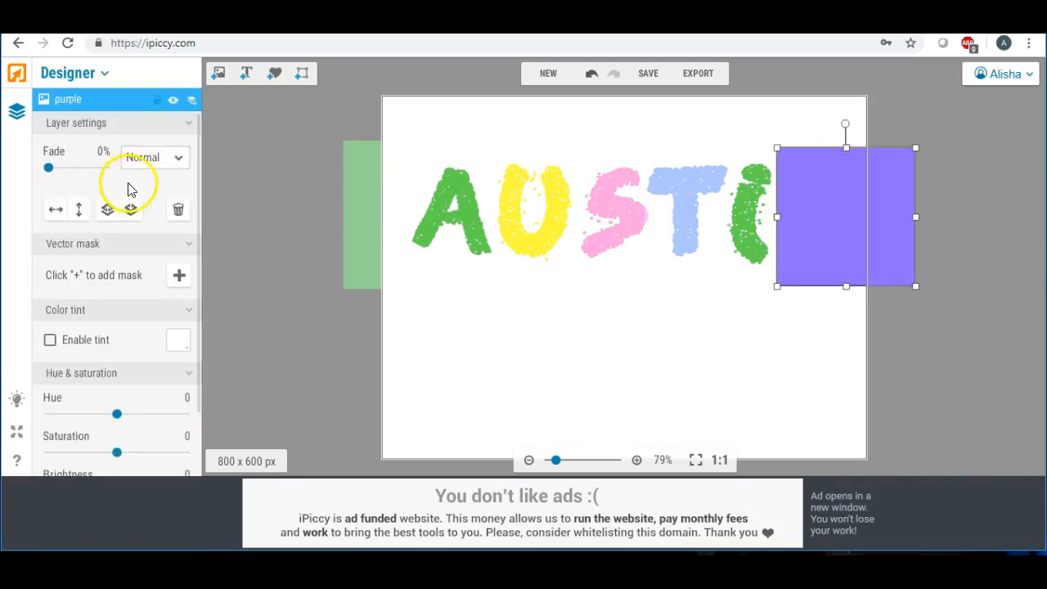
pyautogui.click(153, 157)
pyautogui.click(148, 143)
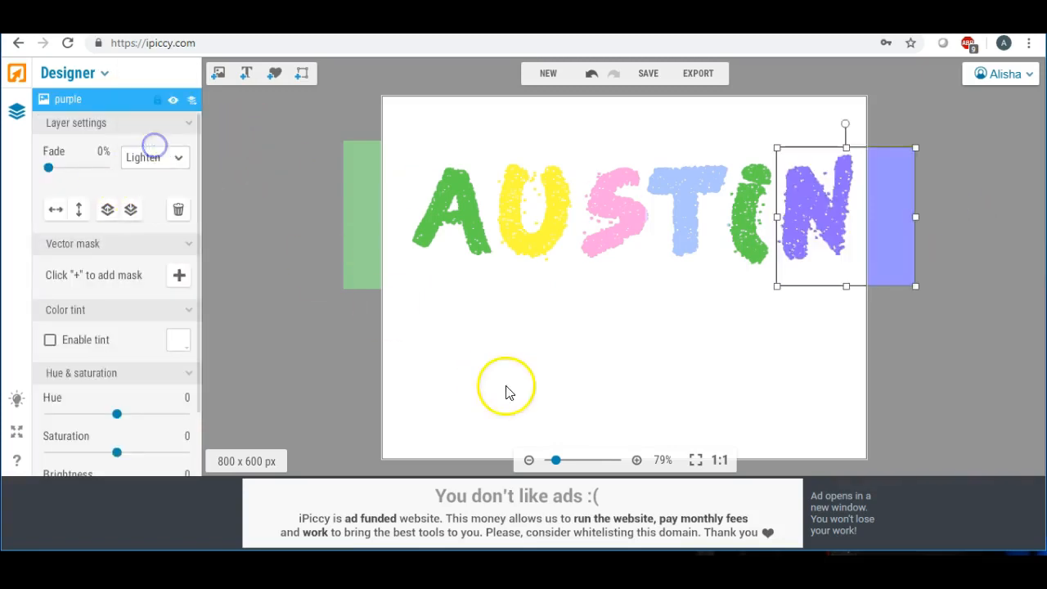
pyautogui.click(546, 416)
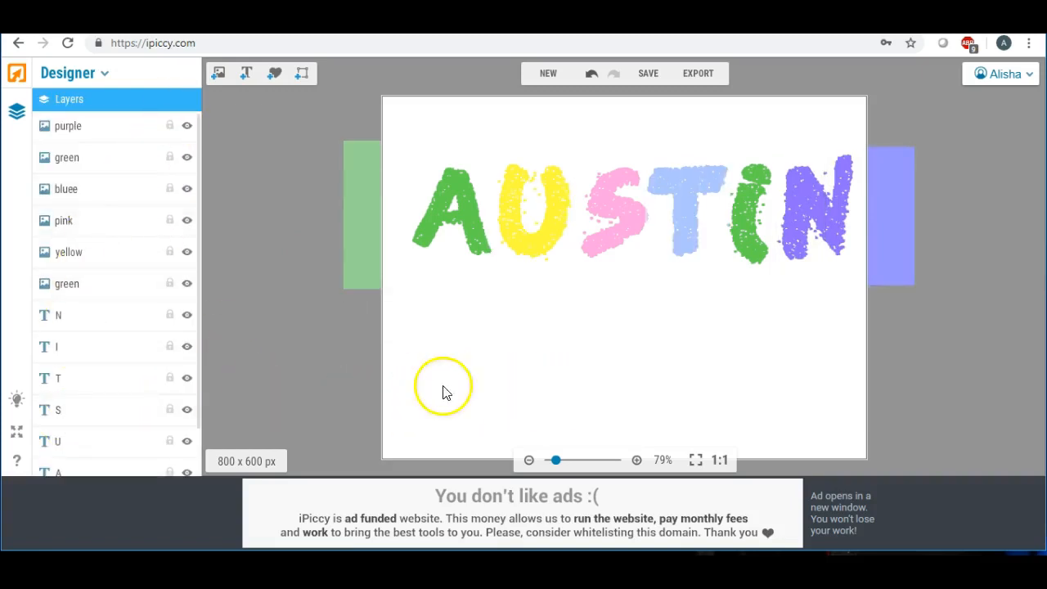
# Step: Export the finished design as a flattened image to the Editor
pyautogui.click(698, 72)
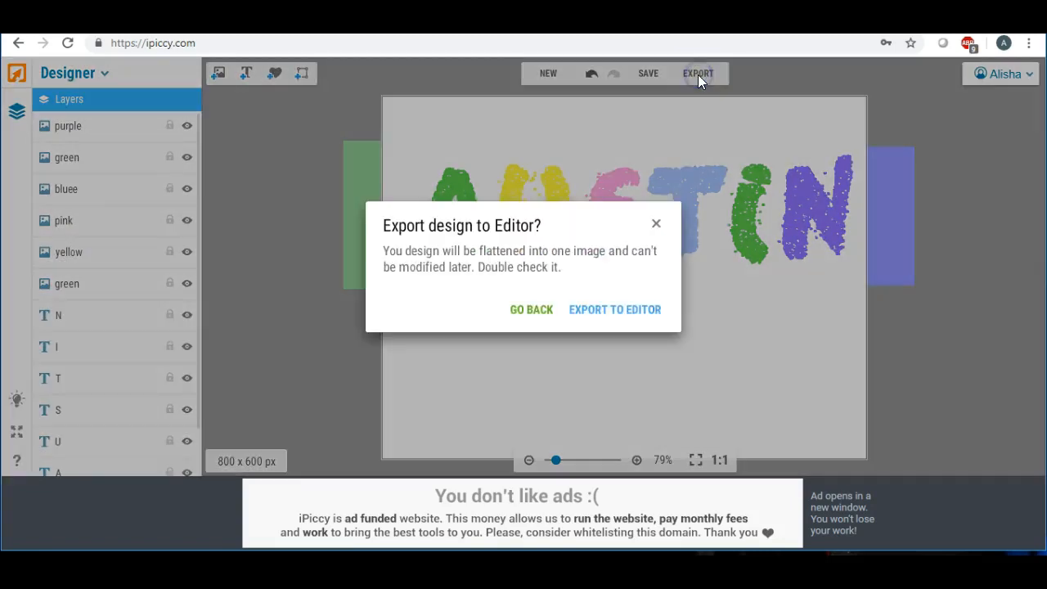
pyautogui.click(613, 310)
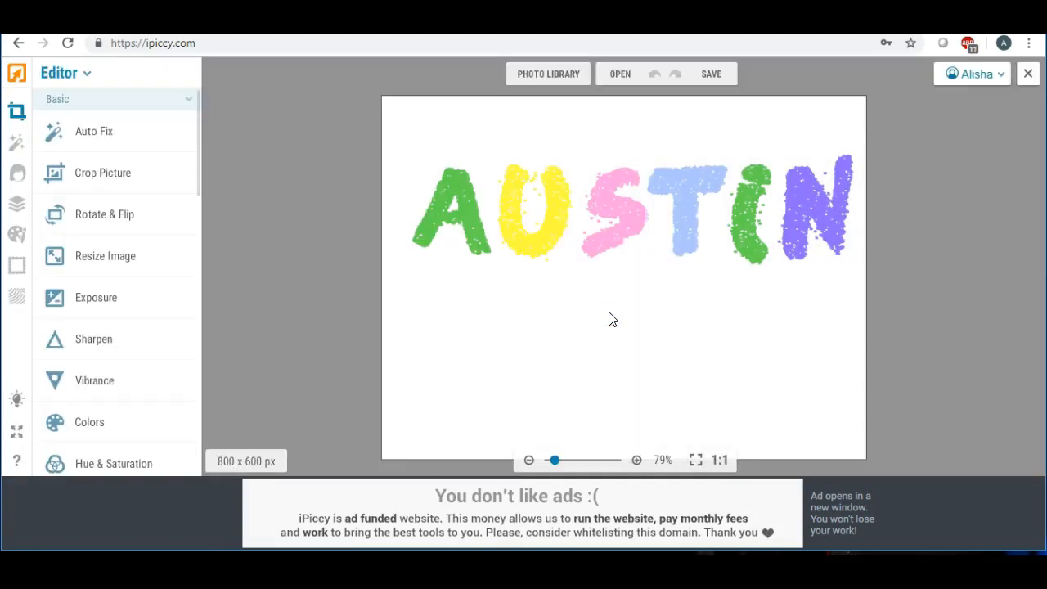
# Step: Crop the picture to 760 x 210 px, framing the whole row of colored letters
pyautogui.click(119, 182)
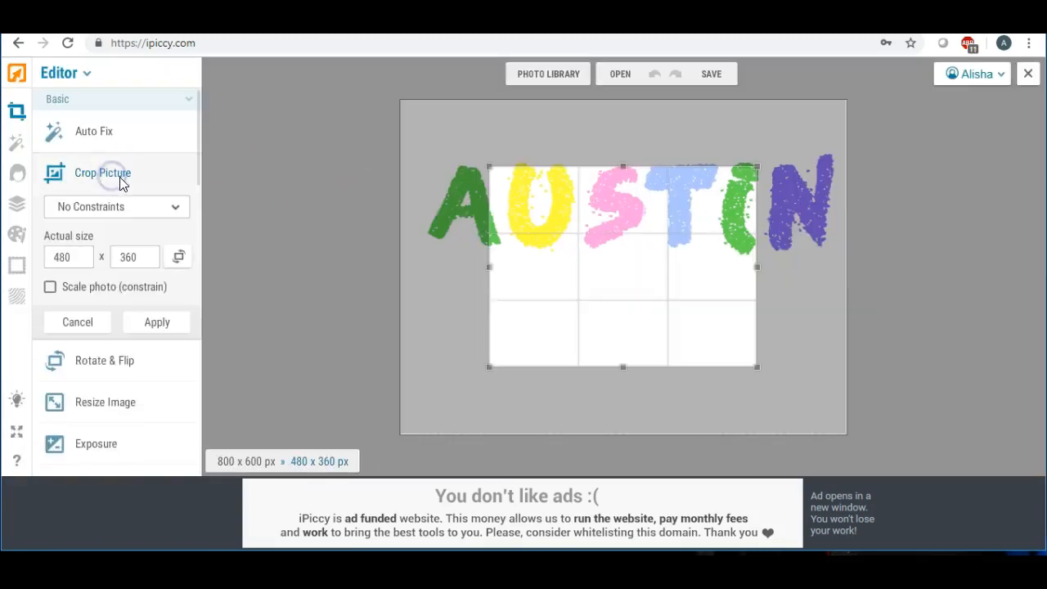
pyautogui.moveTo(688, 225); pyautogui.dragTo(614, 183)
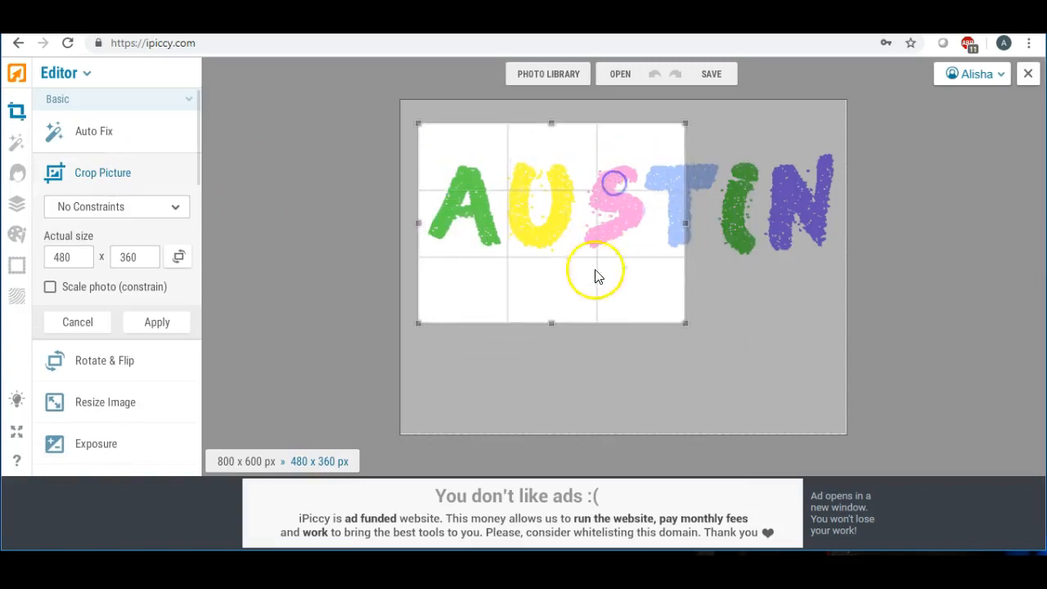
pyautogui.moveTo(550, 328); pyautogui.dragTo(557, 275)
pyautogui.moveTo(551, 124); pyautogui.dragTo(542, 149)
pyautogui.moveTo(681, 215); pyautogui.dragTo(846, 205)
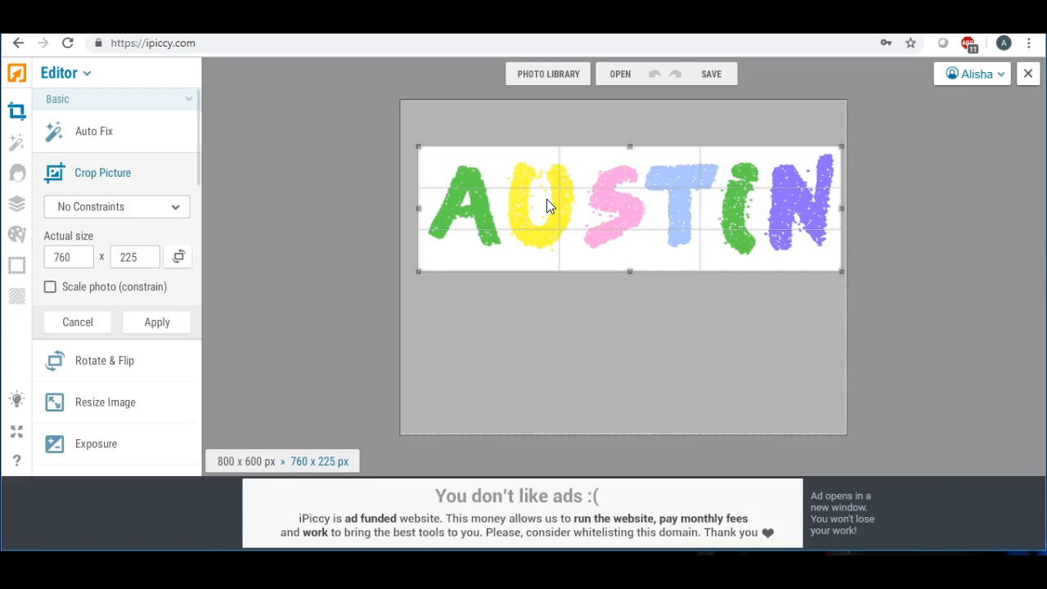
pyautogui.moveTo(630, 272); pyautogui.dragTo(630, 262)
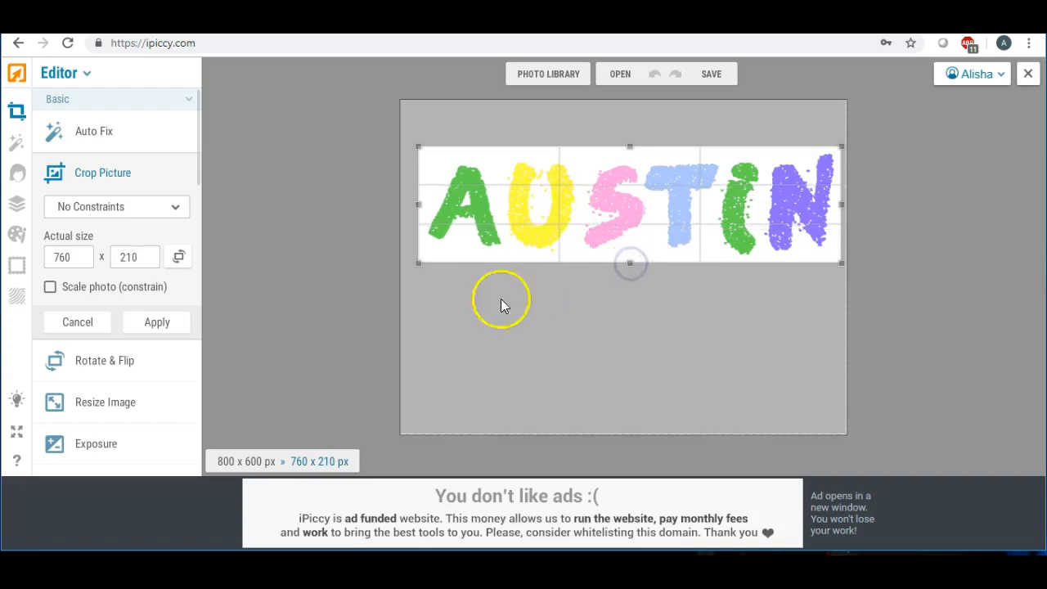
pyautogui.click(163, 323)
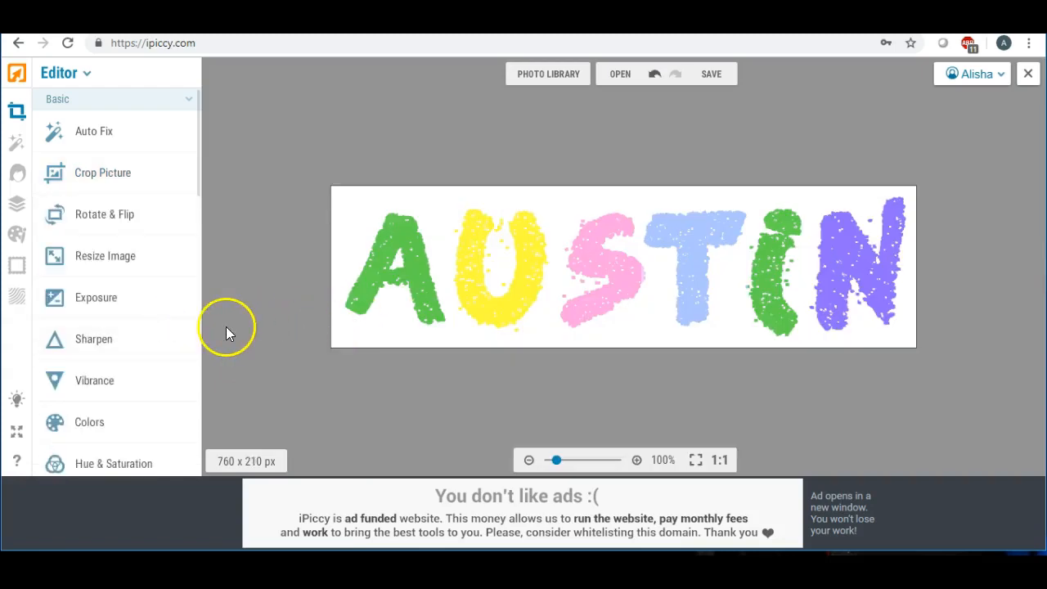
# Step: Save the cropped image to the Desktop as a highest-quality JPG named austin
pyautogui.click(717, 77)
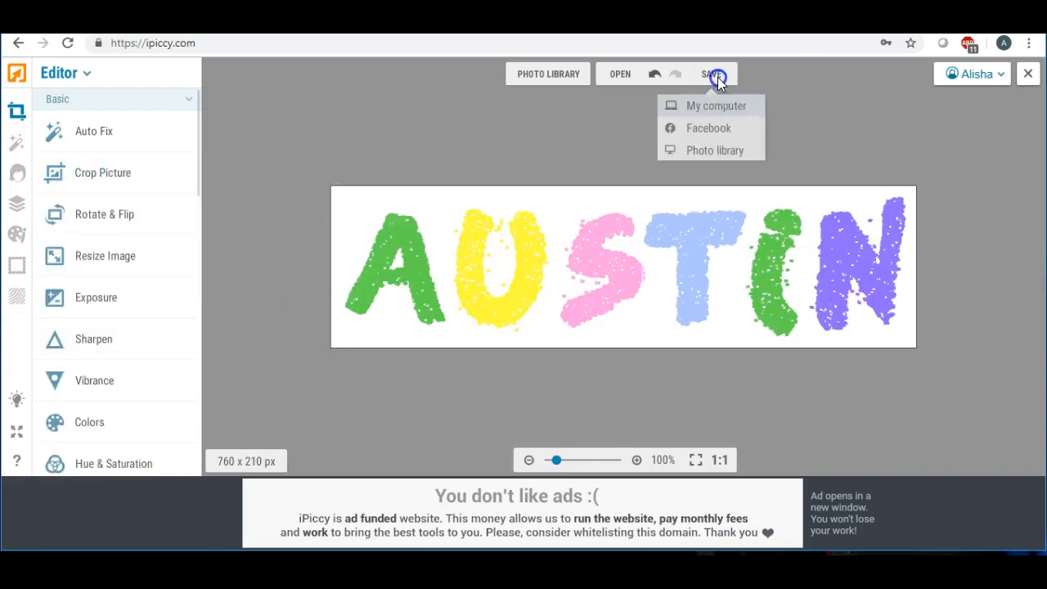
pyautogui.click(714, 105)
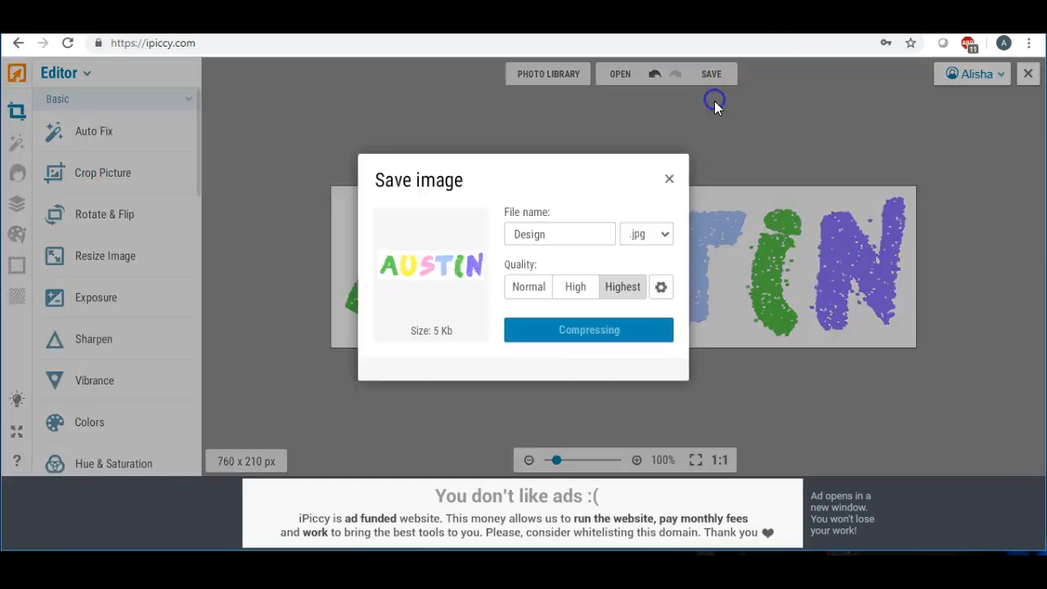
pyautogui.doubleClick(575, 235)
pyautogui.write('aust')
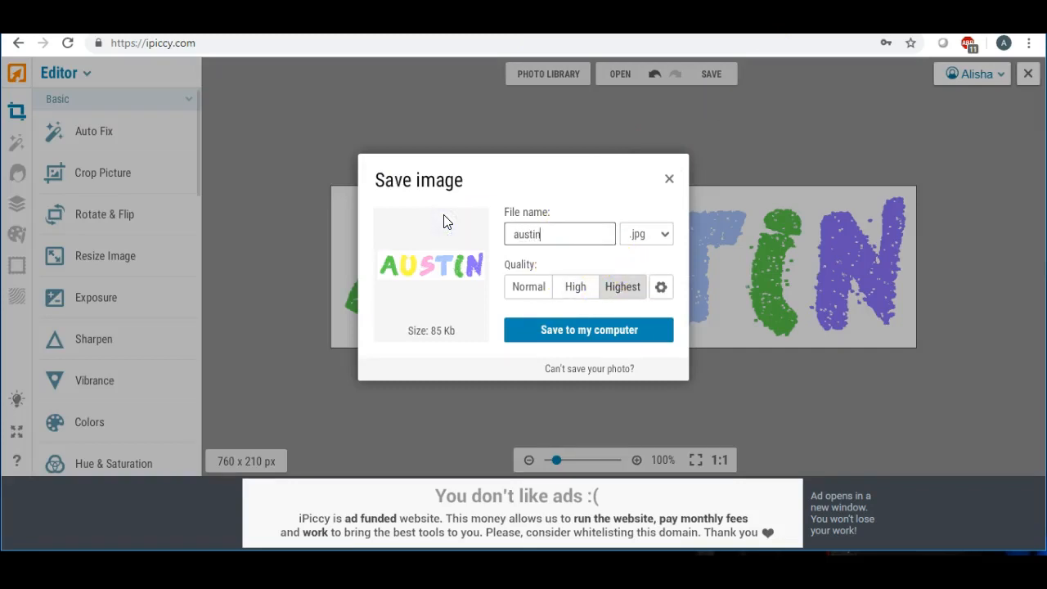
pyautogui.click(587, 327)
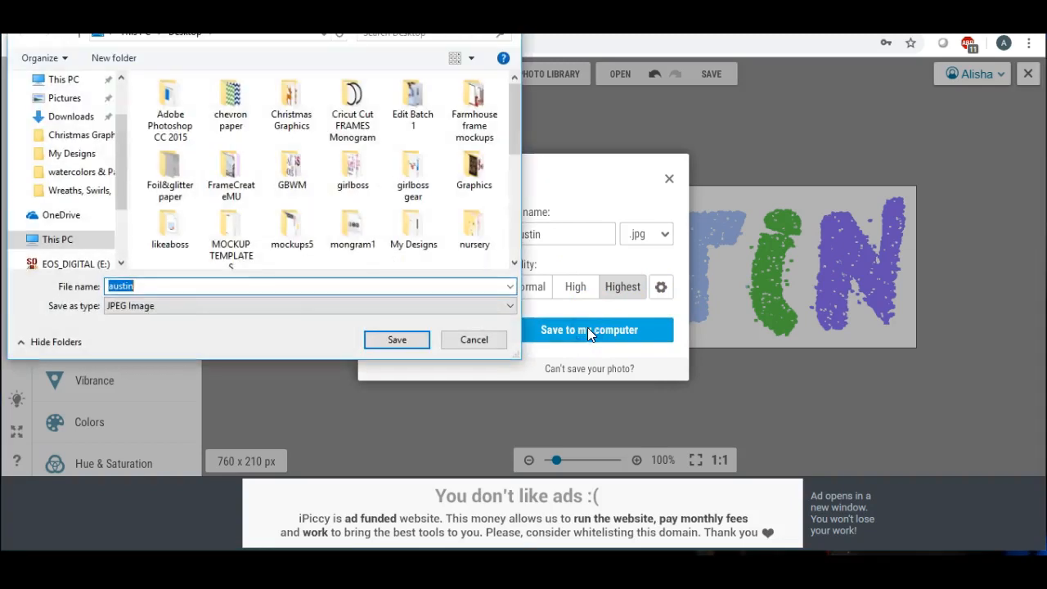
pyautogui.moveTo(121, 130); pyautogui.dragTo(127, 77)
pyautogui.click(65, 111)
pyautogui.click(396, 337)
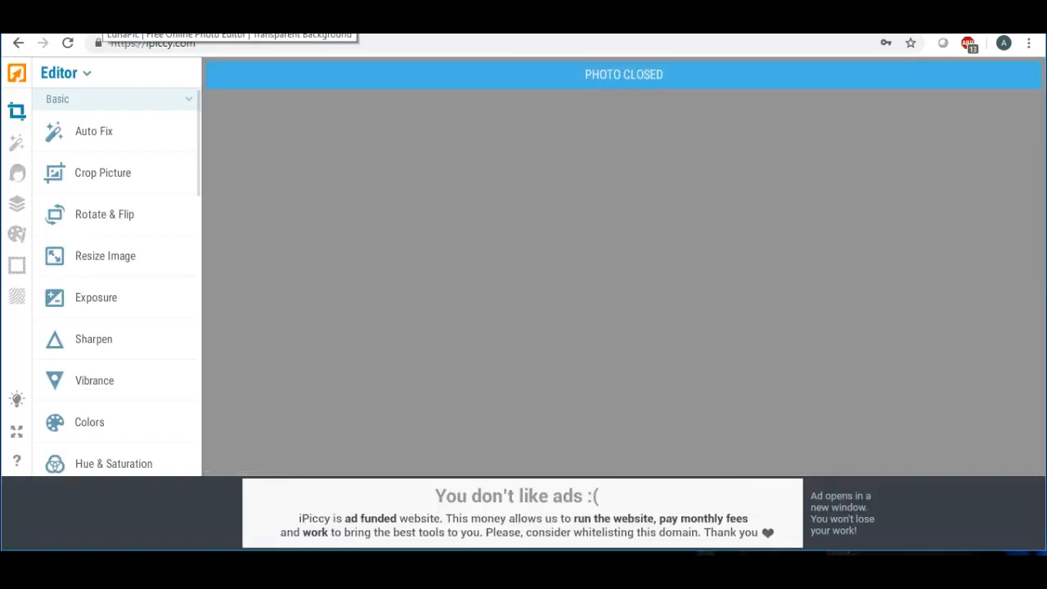
# Step: Switch to LunaPic and upload the austin image from the Desktop for a transparent background
pyautogui.click(164, 24)
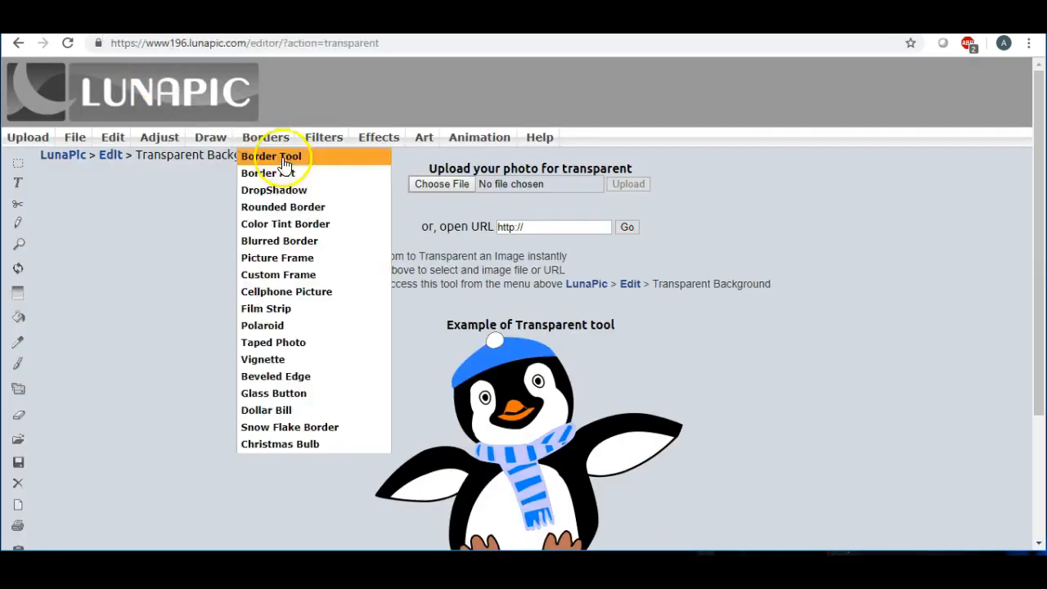
pyautogui.click(433, 185)
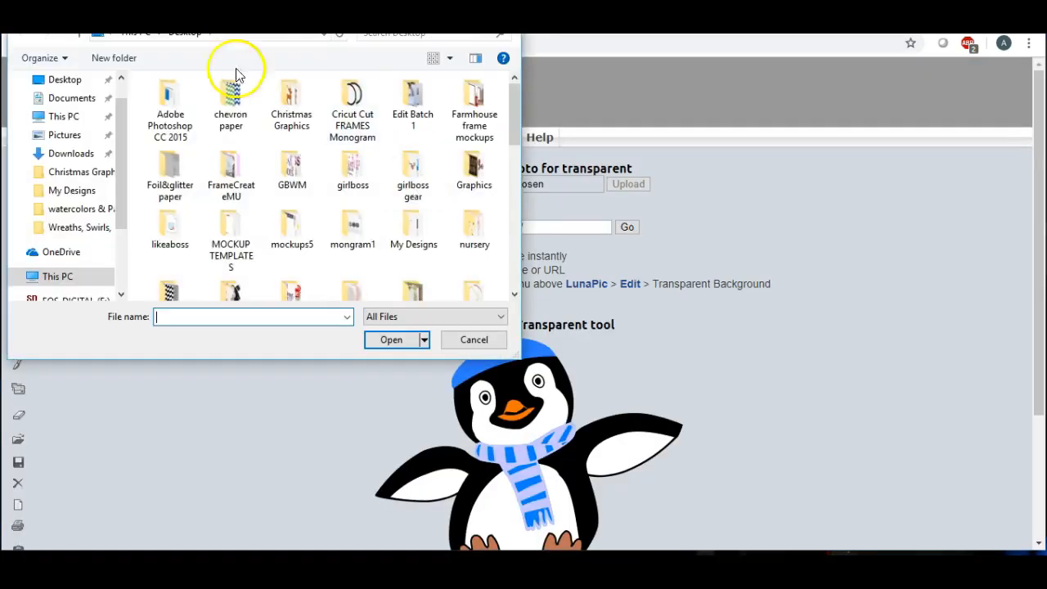
pyautogui.click(71, 97)
pyautogui.click(67, 80)
pyautogui.scroll(-2, 350, 128)
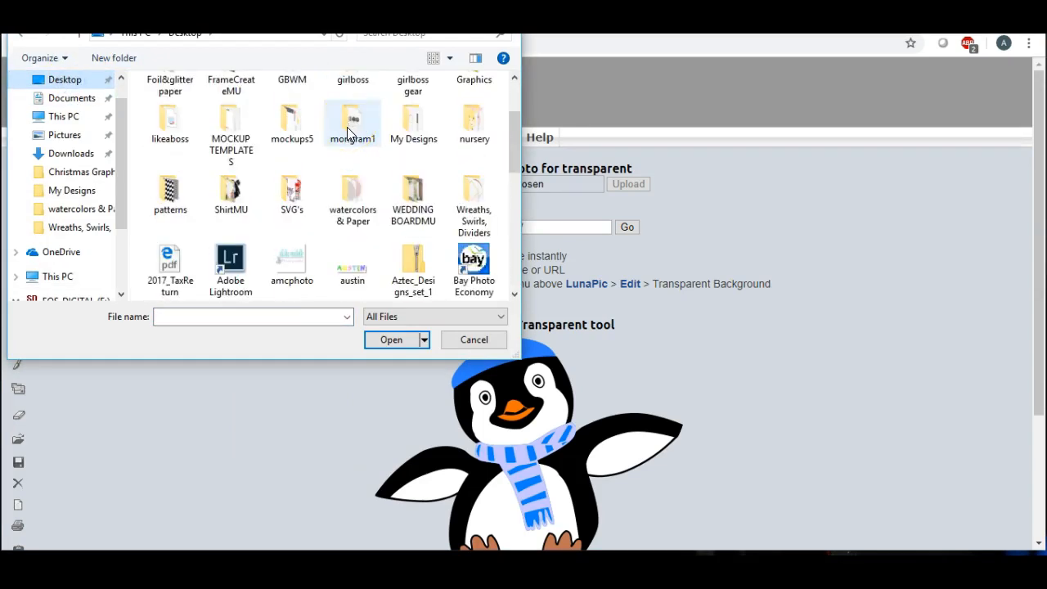
pyautogui.doubleClick(352, 263)
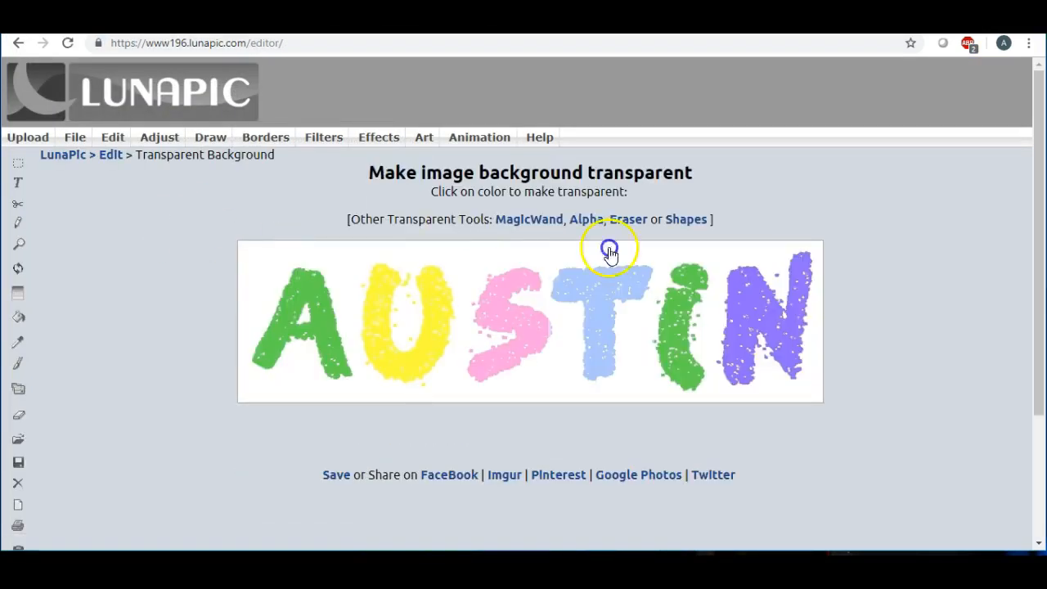
# Step: Make the white background around the letters transparent and apply the transparency settings
pyautogui.click(638, 331)
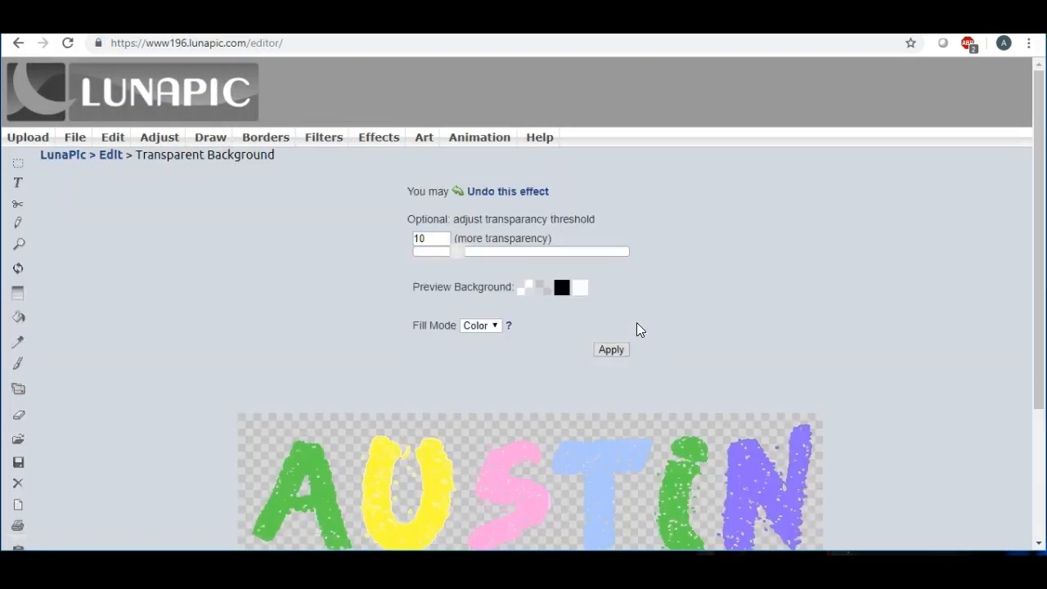
pyautogui.scroll(-2, 638, 327)
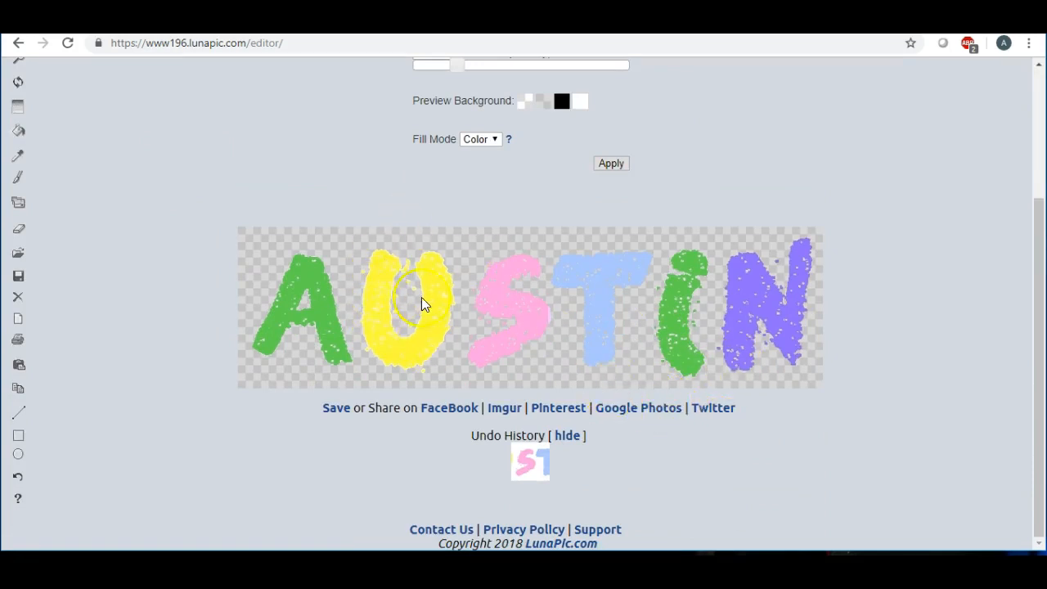
pyautogui.click(507, 240)
pyautogui.click(609, 165)
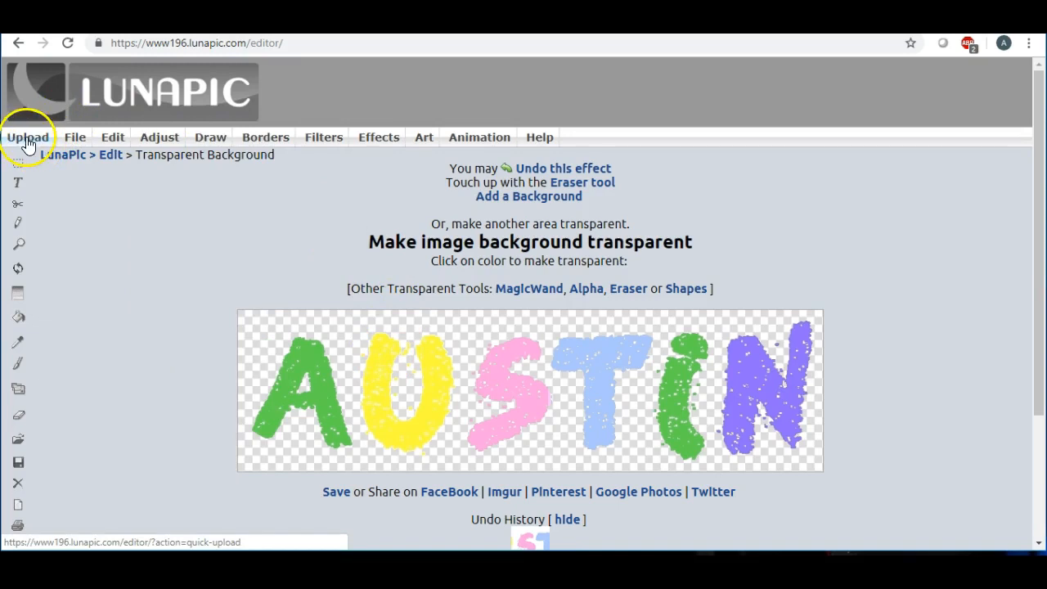
# Step: Save the transparent image as a PNG and open the downloaded file
pyautogui.moveTo(77, 138)
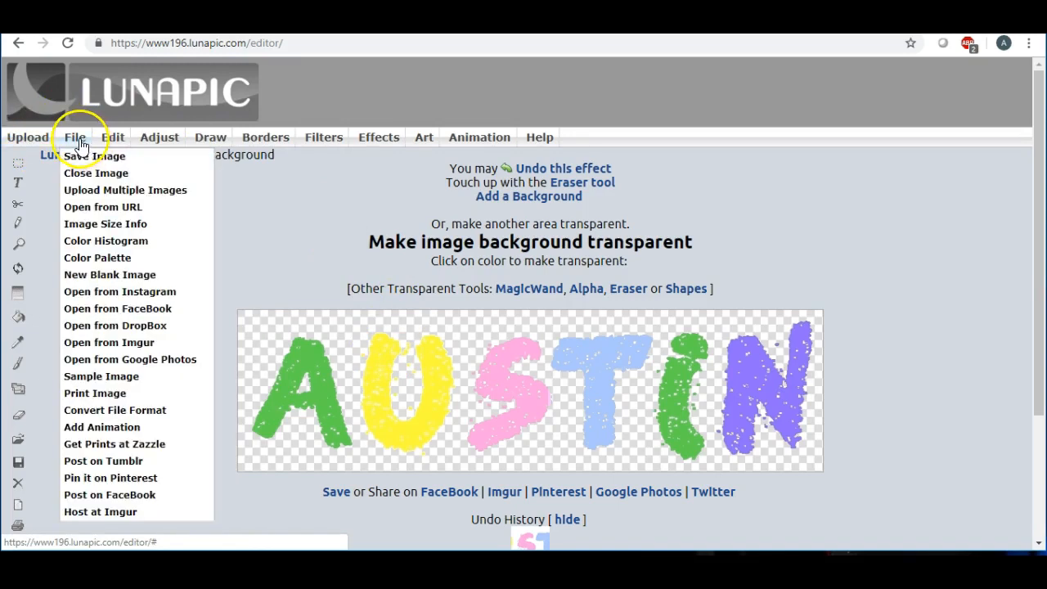
pyautogui.click(86, 159)
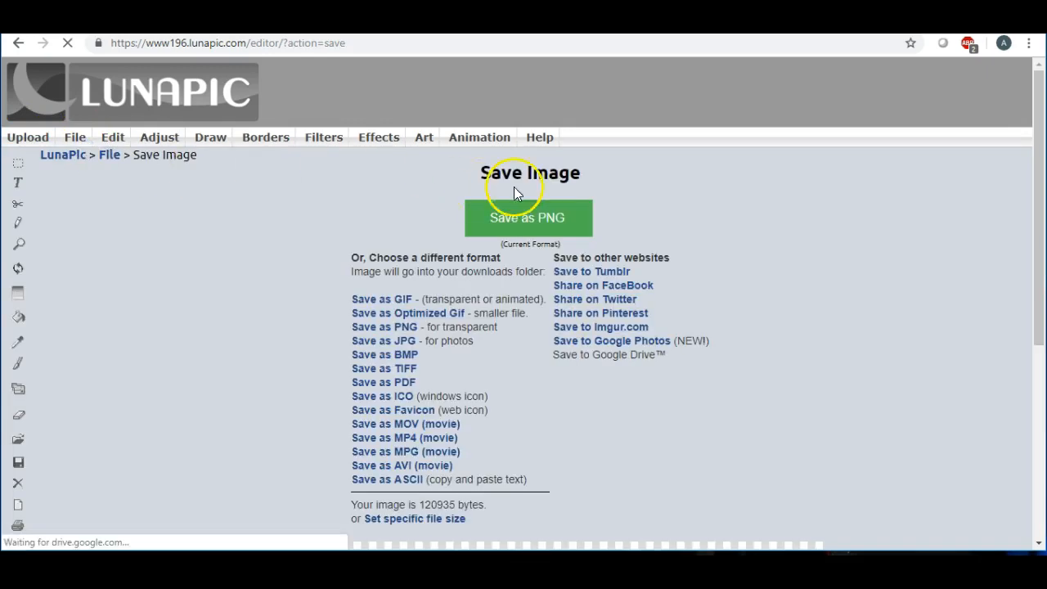
pyautogui.click(539, 226)
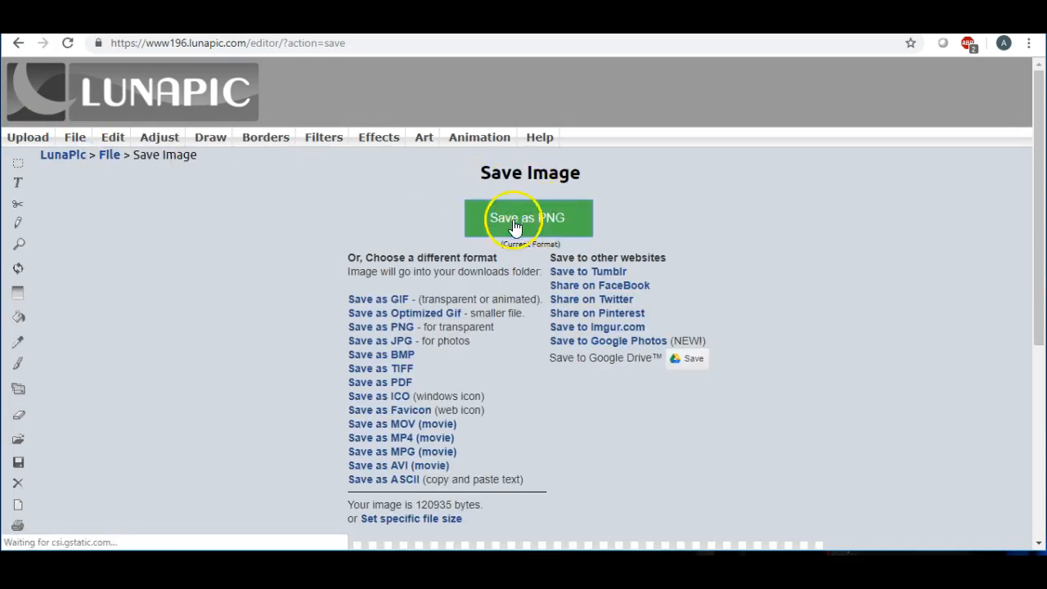
pyautogui.click(51, 533)
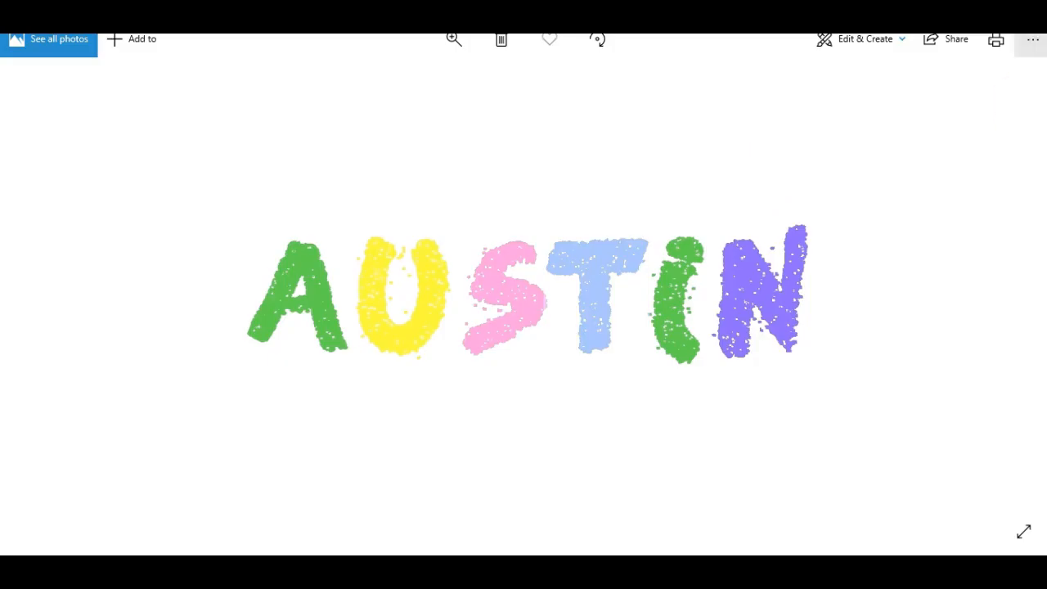
# Step: Save a copy of the downloaded image to the Desktop as a PNG with a file name starting with austin
pyautogui.click(1031, 39)
pyautogui.click(992, 100)
pyautogui.click(590, 184)
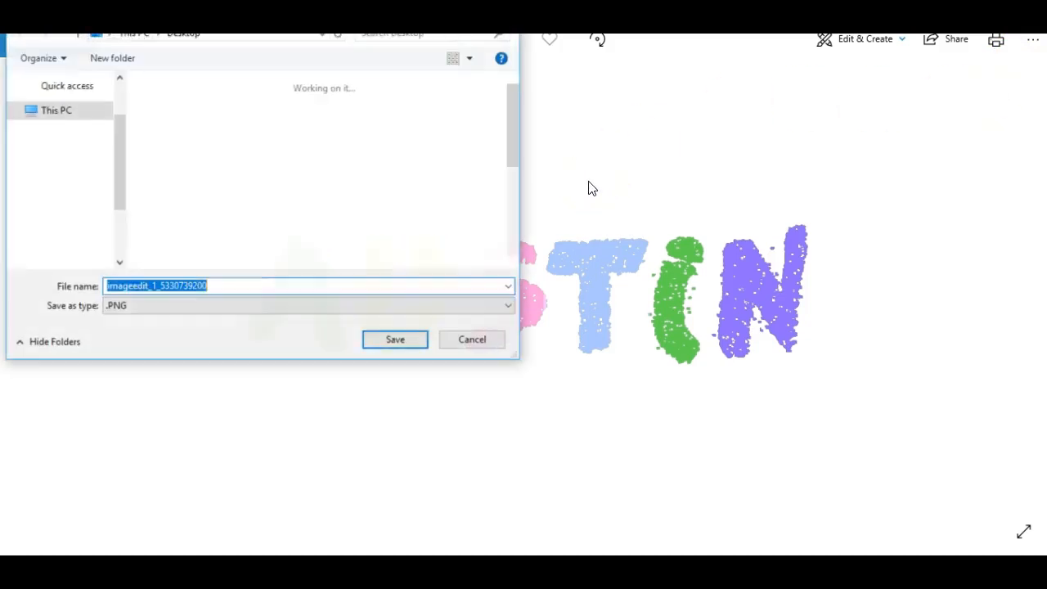
pyautogui.click(582, 179)
pyautogui.press('BackSpace')
pyautogui.write('au')
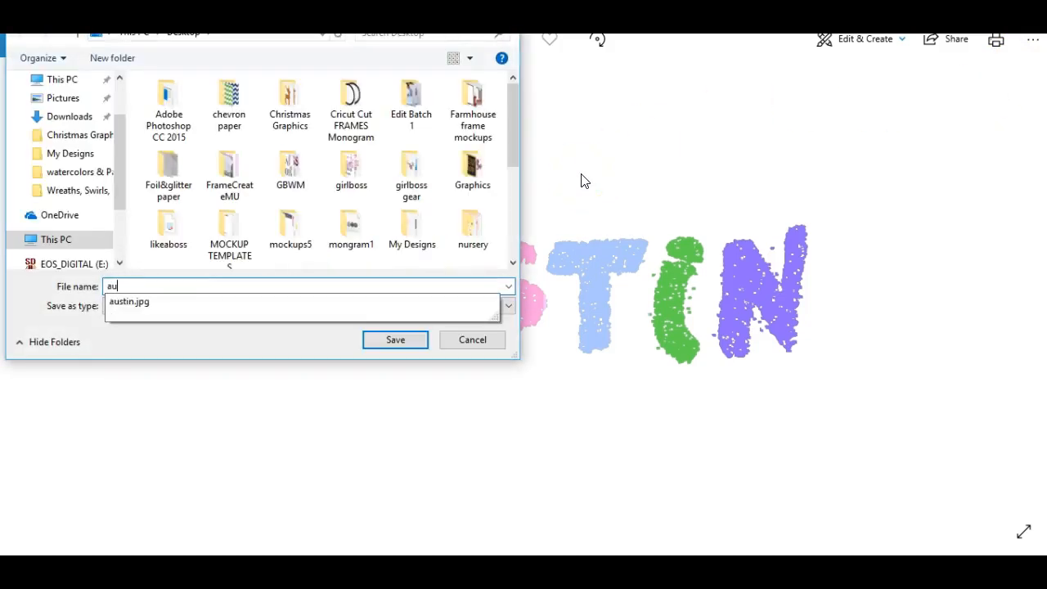
pyautogui.click(152, 302)
pyautogui.click(196, 284)
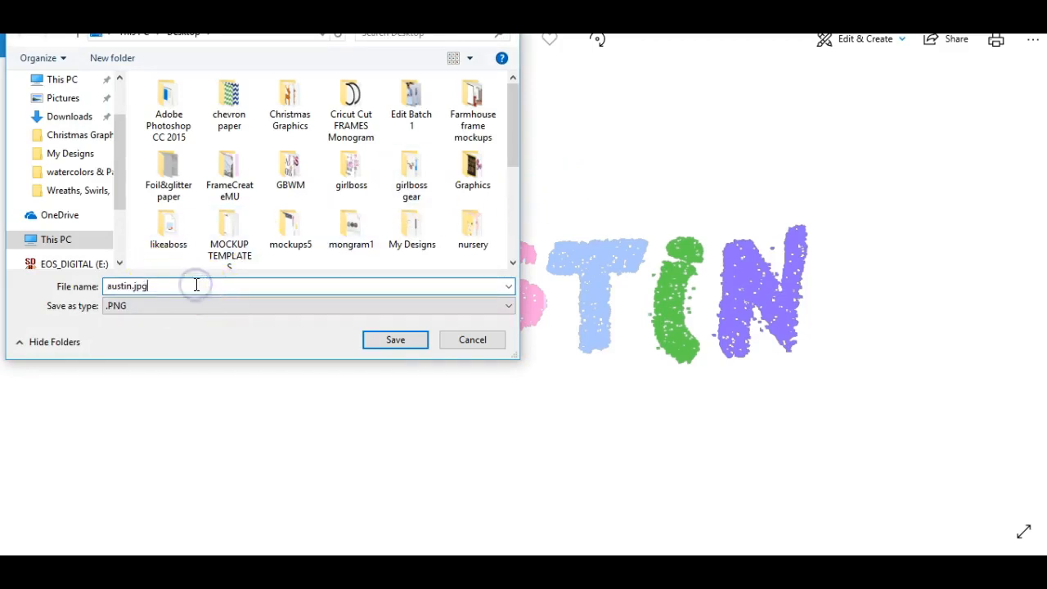
pyautogui.press('BackSpace')
pyautogui.press('BackSpace')
pyautogui.press('BackSpace')
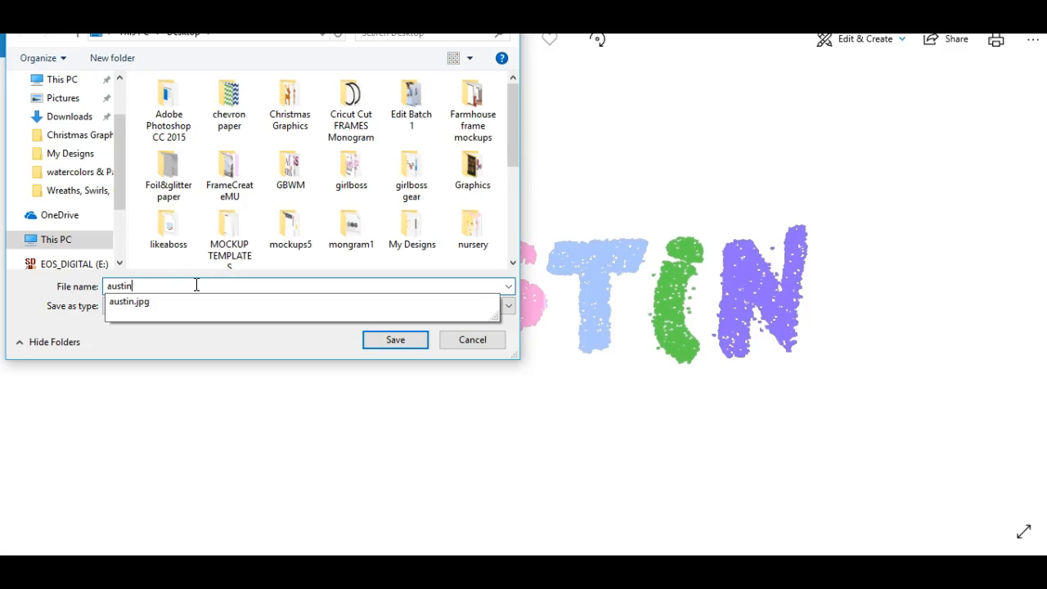
pyautogui.click(197, 285)
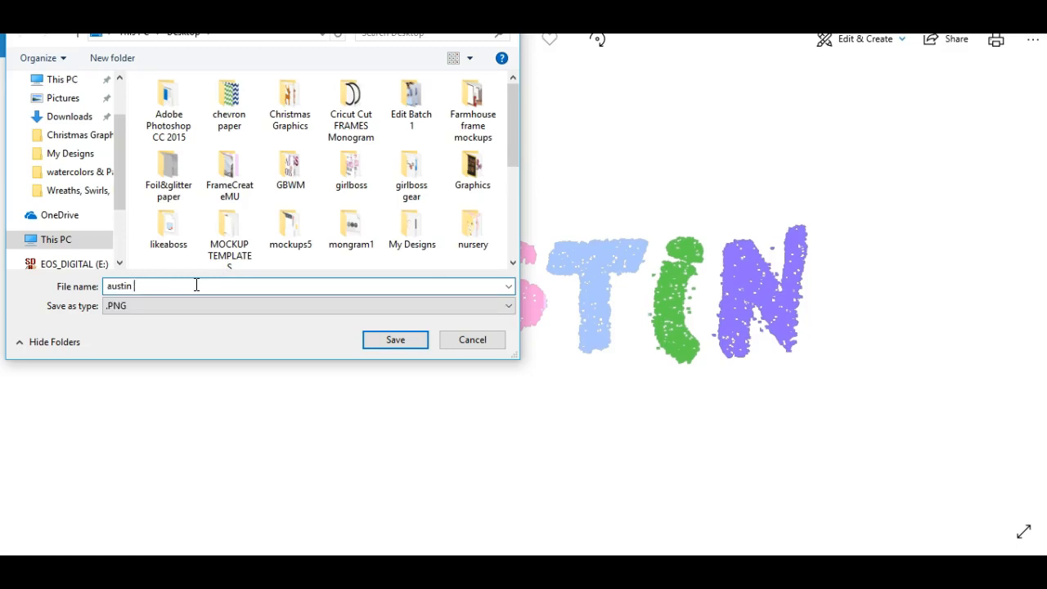
pyautogui.click(385, 339)
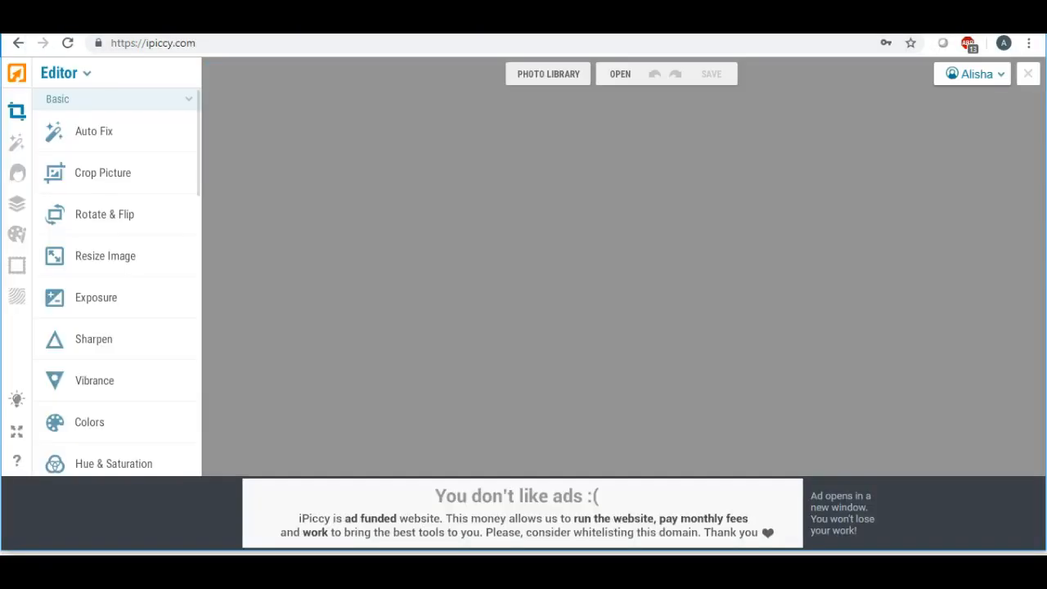
pyautogui.click(530, 74)
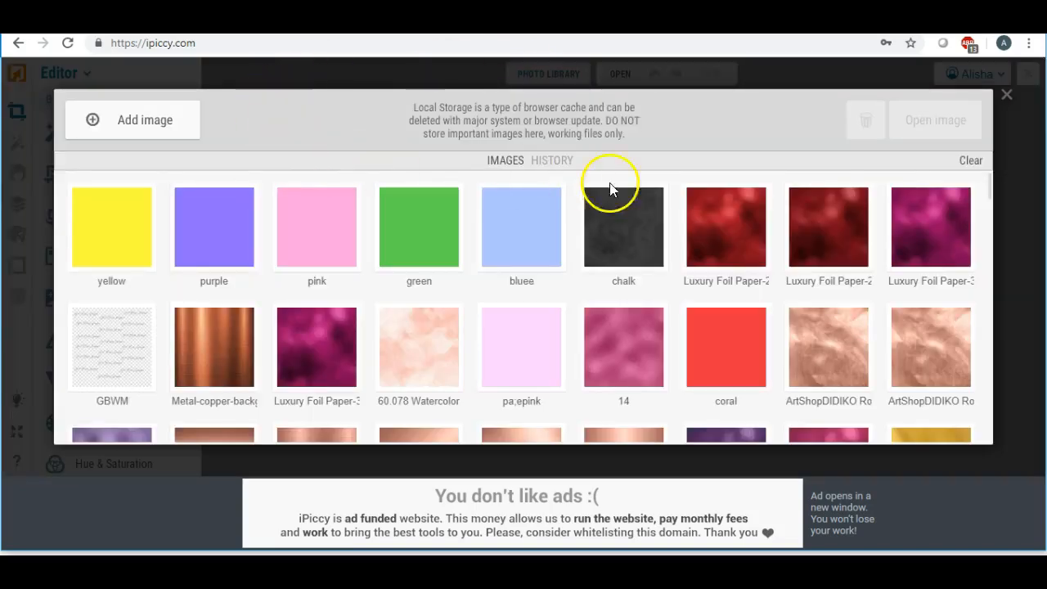
pyautogui.click(590, 253)
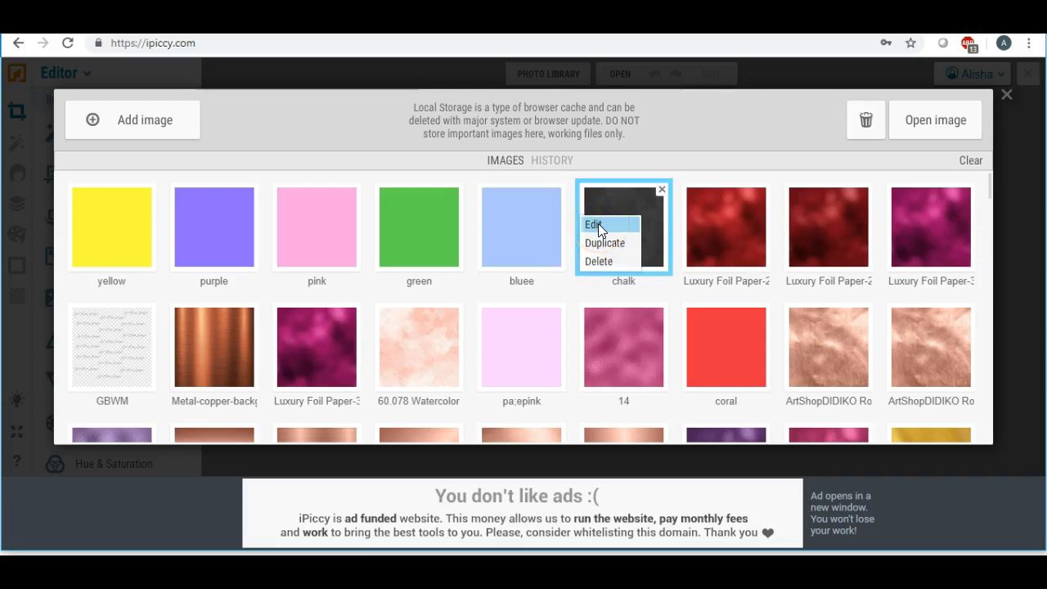
pyautogui.click(1006, 95)
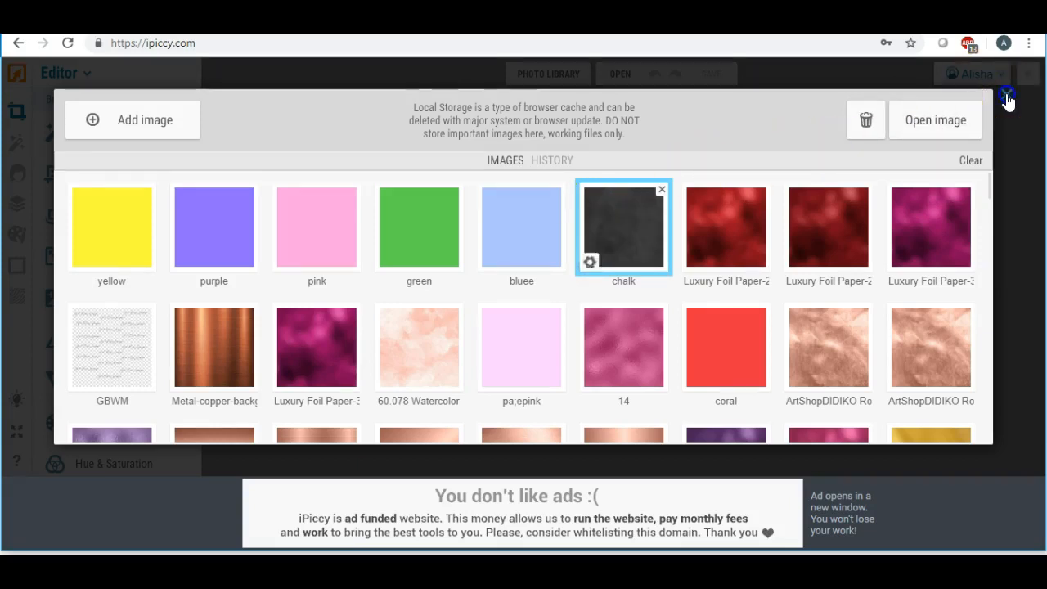
# Step: Switch to the Designer and place the chalk image over the upper-left corner of the blank 800 x 600 canvas
pyautogui.click(85, 73)
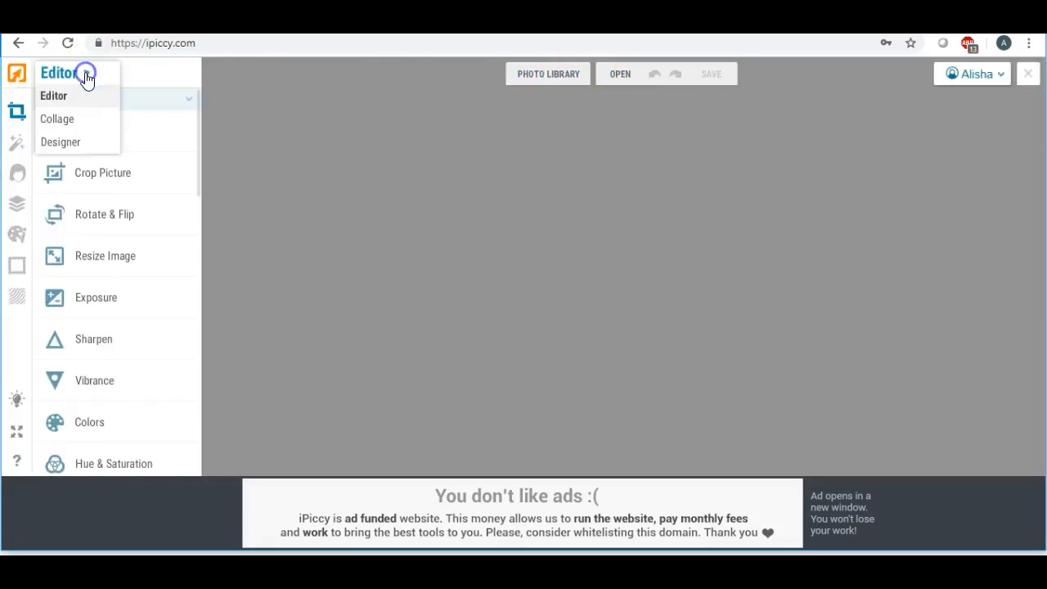
pyautogui.click(65, 141)
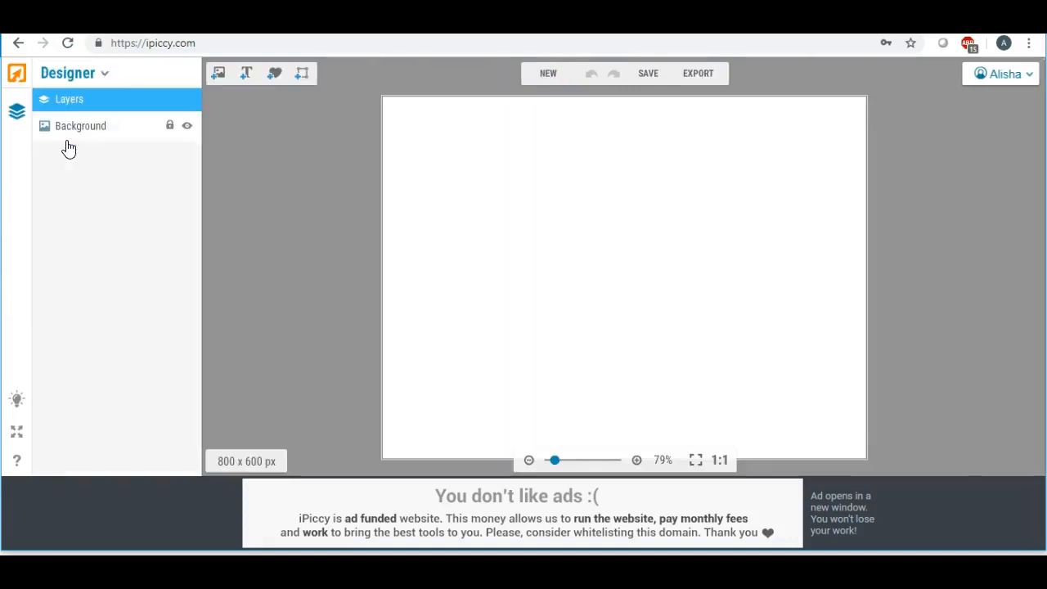
pyautogui.click(548, 75)
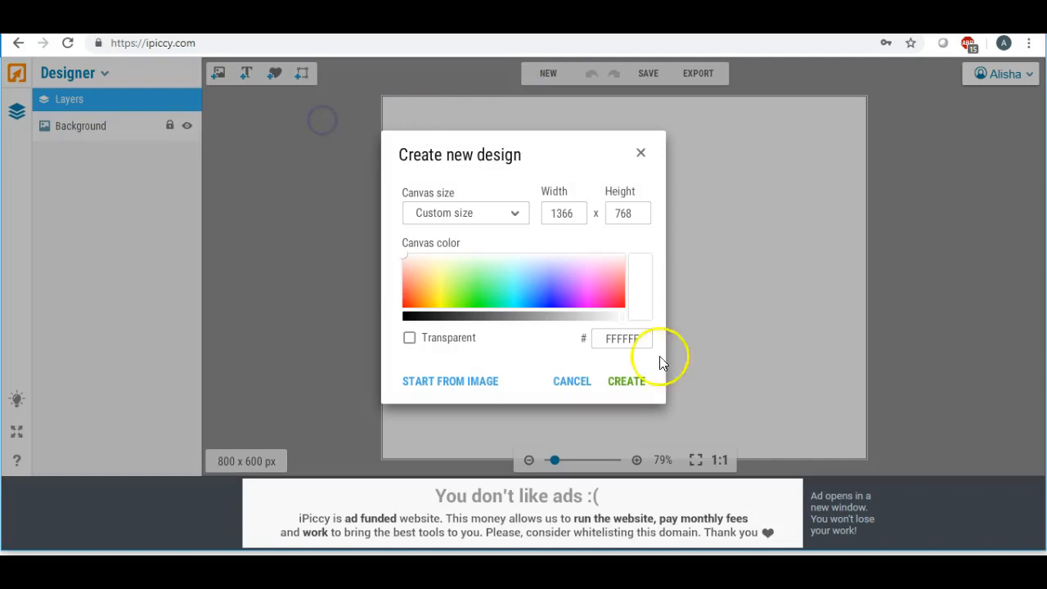
pyautogui.click(640, 152)
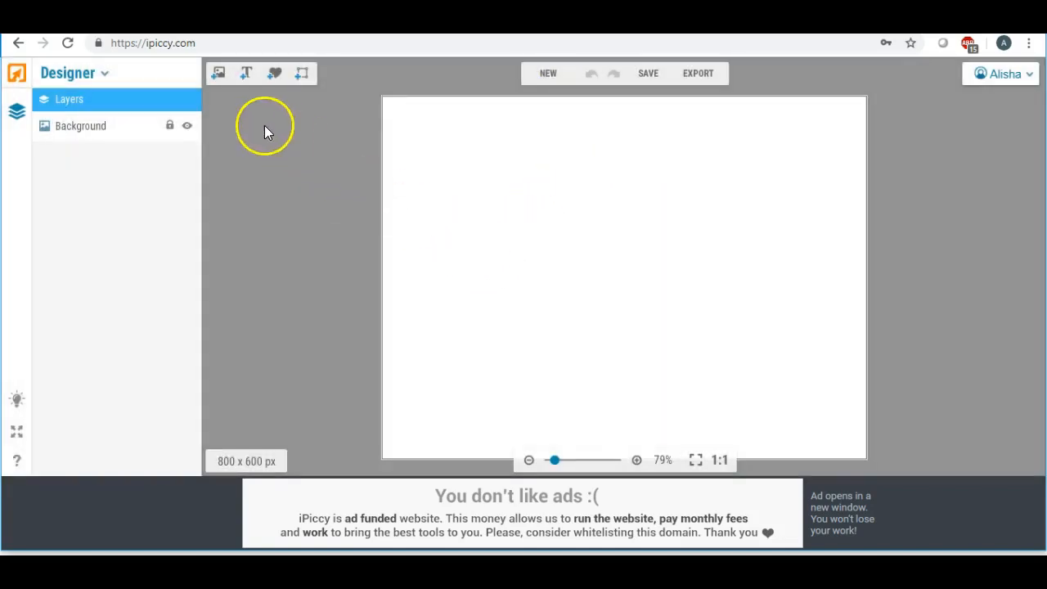
pyautogui.click(218, 73)
pyautogui.moveTo(140, 348); pyautogui.dragTo(442, 160)
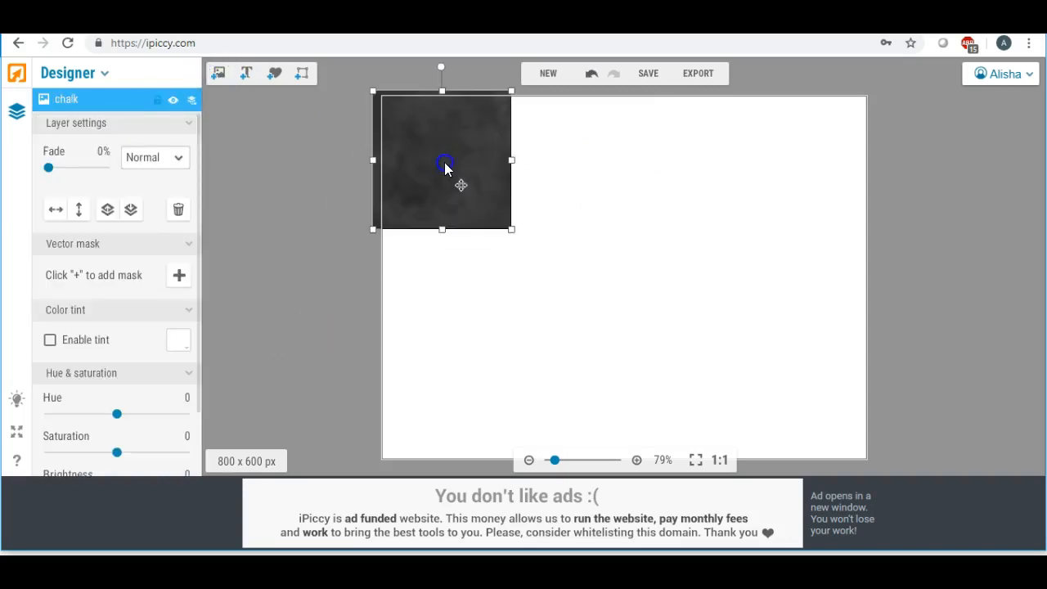
# Step: Stretch the chalk image in width and height until it covers the whole 800 x 600 canvas
pyautogui.moveTo(511, 161); pyautogui.dragTo(877, 165)
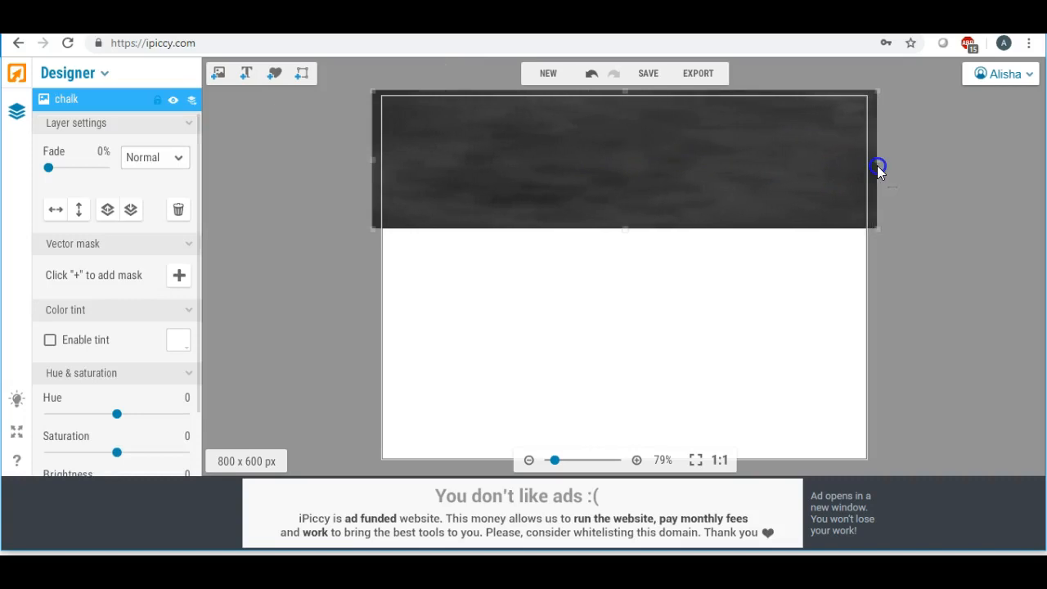
pyautogui.moveTo(624, 232); pyautogui.dragTo(581, 472)
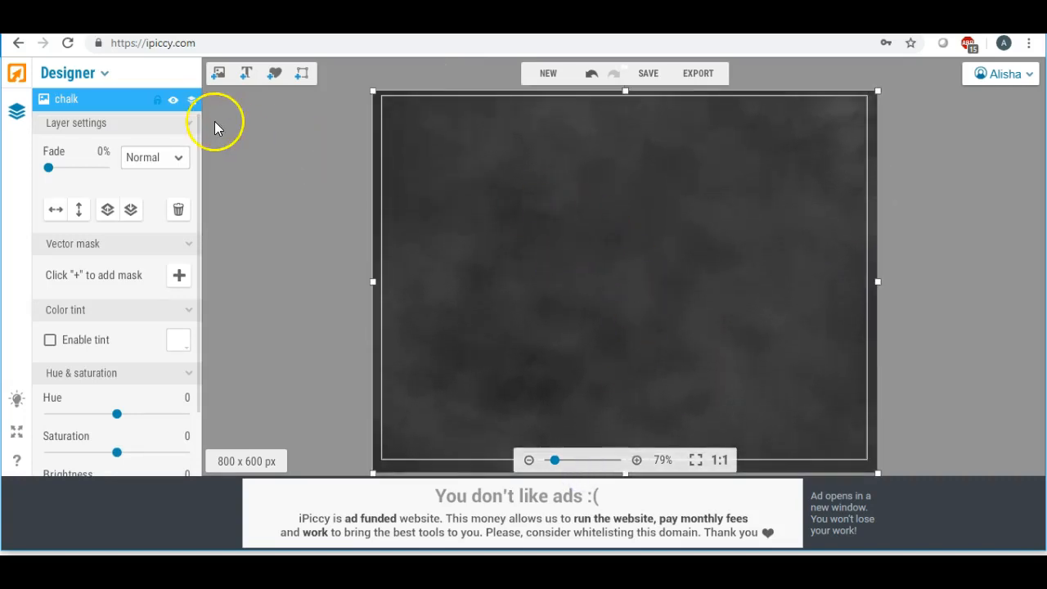
# Step: Upload the transparent austin lettering image from the Desktop to the Designer's images
pyautogui.click(217, 73)
pyautogui.click(76, 131)
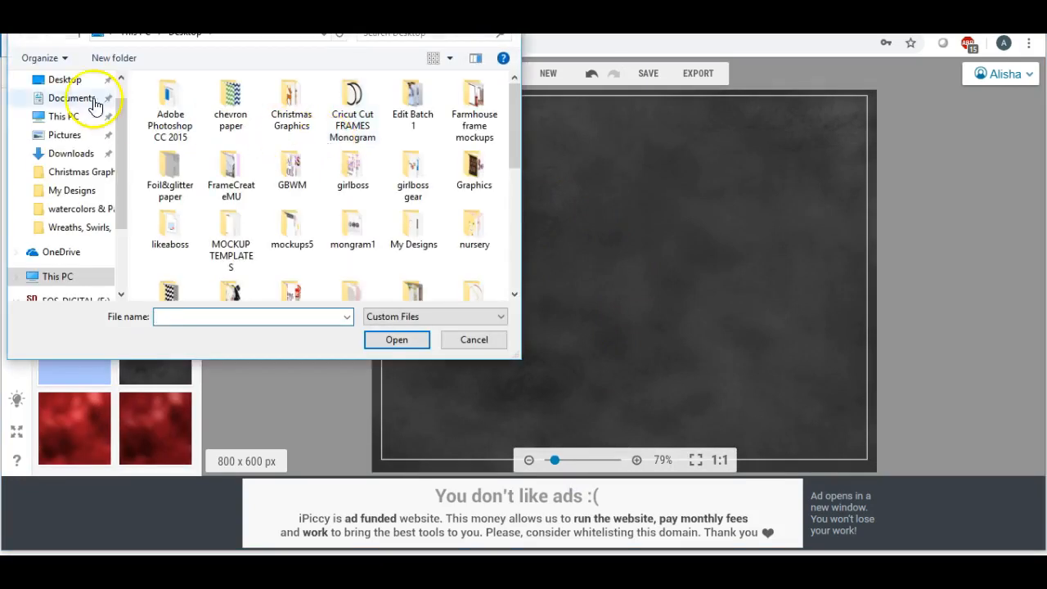
pyautogui.click(65, 80)
pyautogui.scroll(-5, 376, 154)
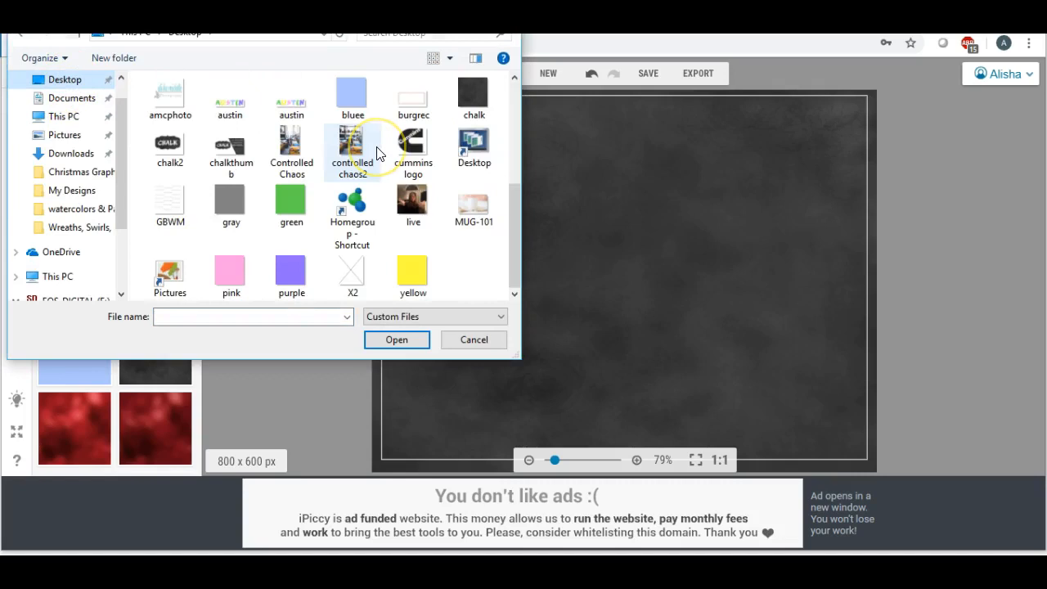
pyautogui.click(295, 109)
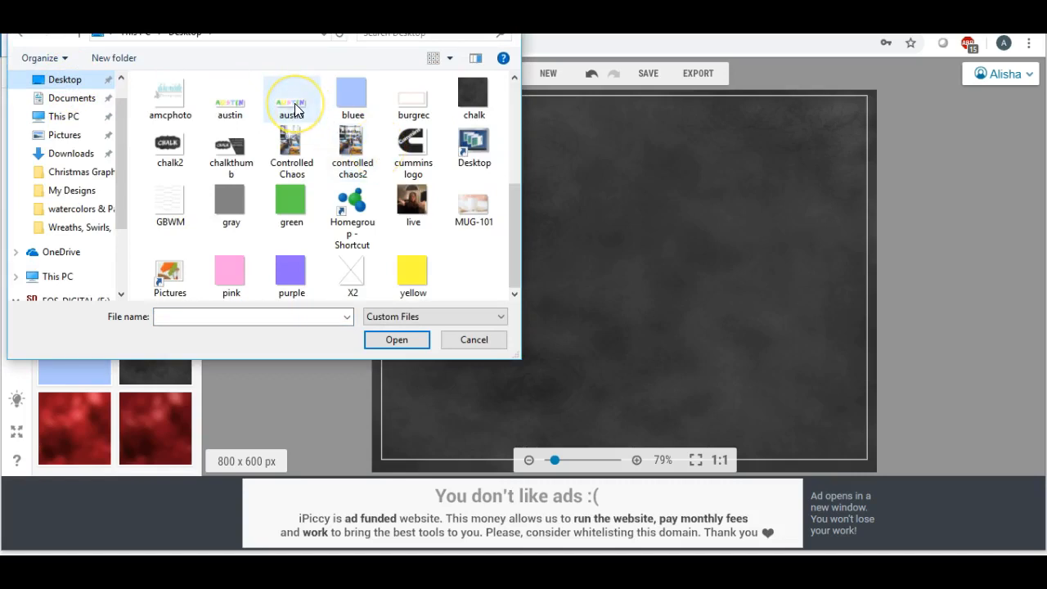
pyautogui.click(234, 107)
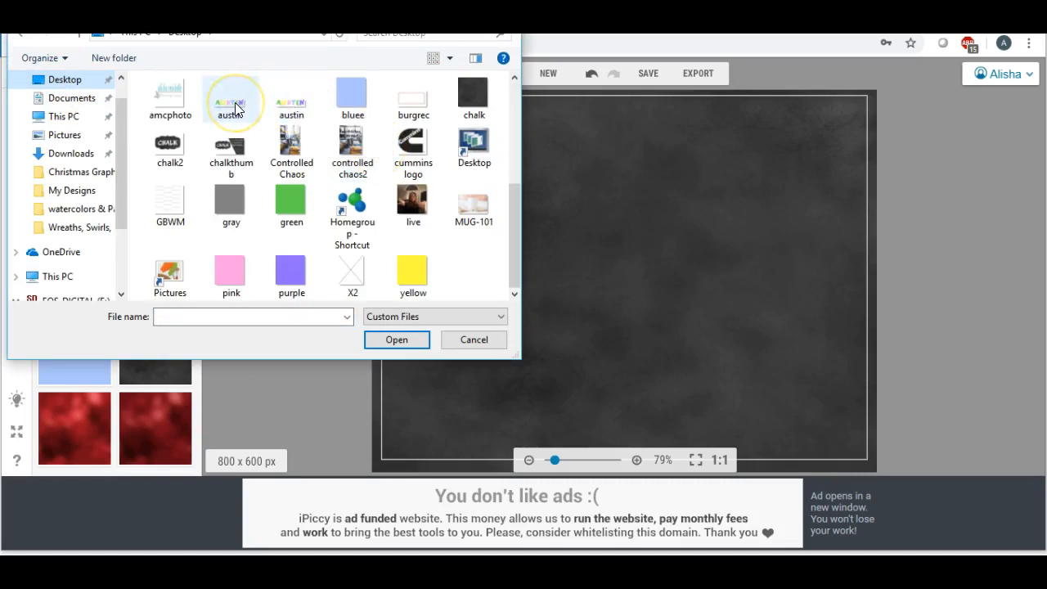
pyautogui.doubleClick(235, 106)
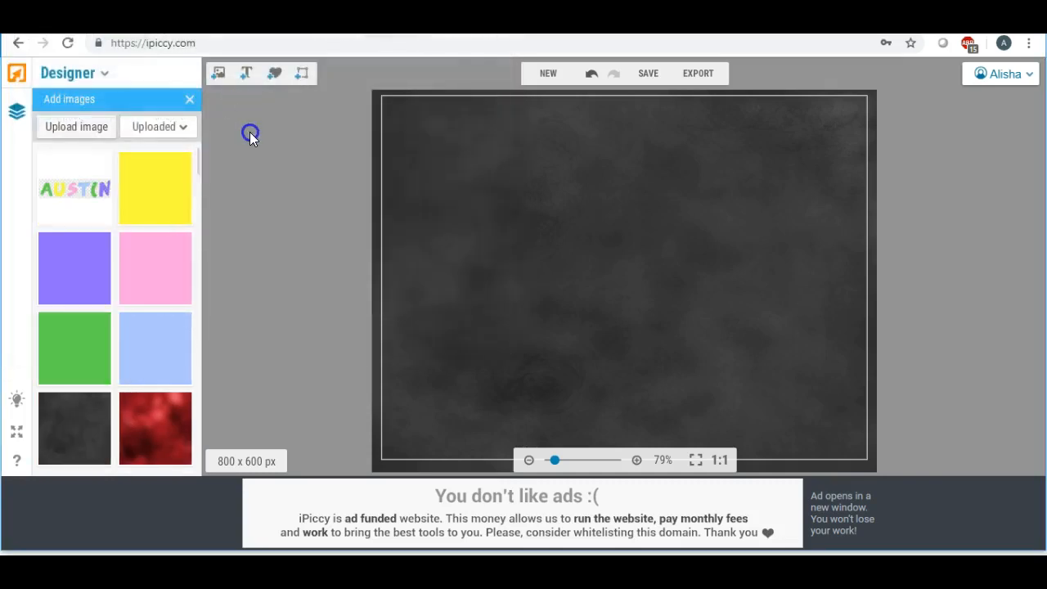
# Step: Place the austin lettering on the chalk background and enlarge it to most of the canvas width, centred slightly above the middle
pyautogui.moveTo(72, 185); pyautogui.dragTo(492, 210)
pyautogui.click(558, 228)
pyautogui.moveTo(559, 231); pyautogui.dragTo(806, 347)
pyautogui.moveTo(630, 269); pyautogui.dragTo(622, 320)
pyautogui.click(631, 304)
pyautogui.click(622, 258)
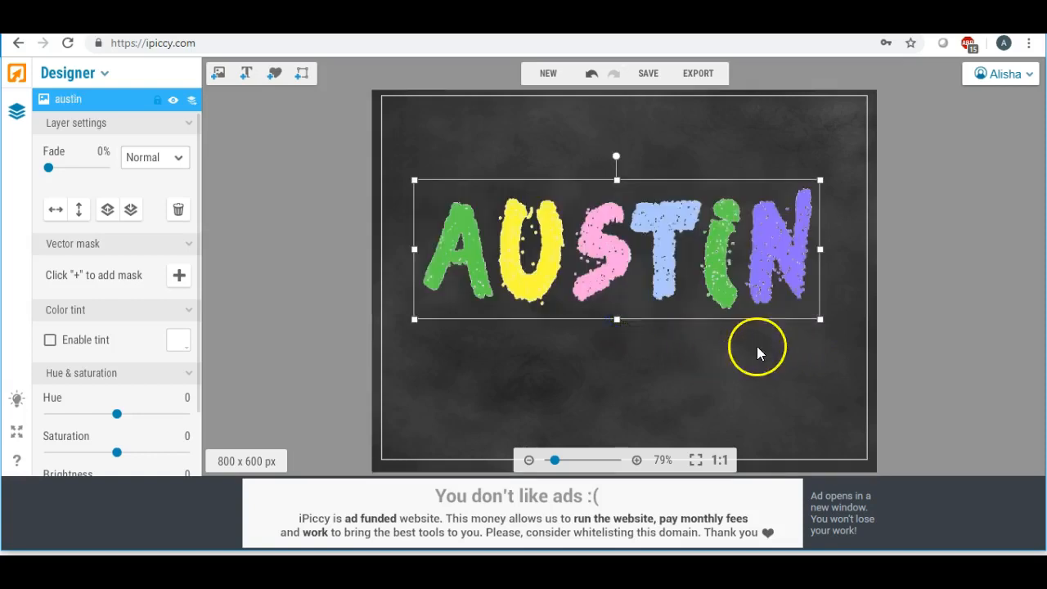
pyautogui.moveTo(823, 179); pyautogui.dragTo(841, 173)
pyautogui.click(709, 231)
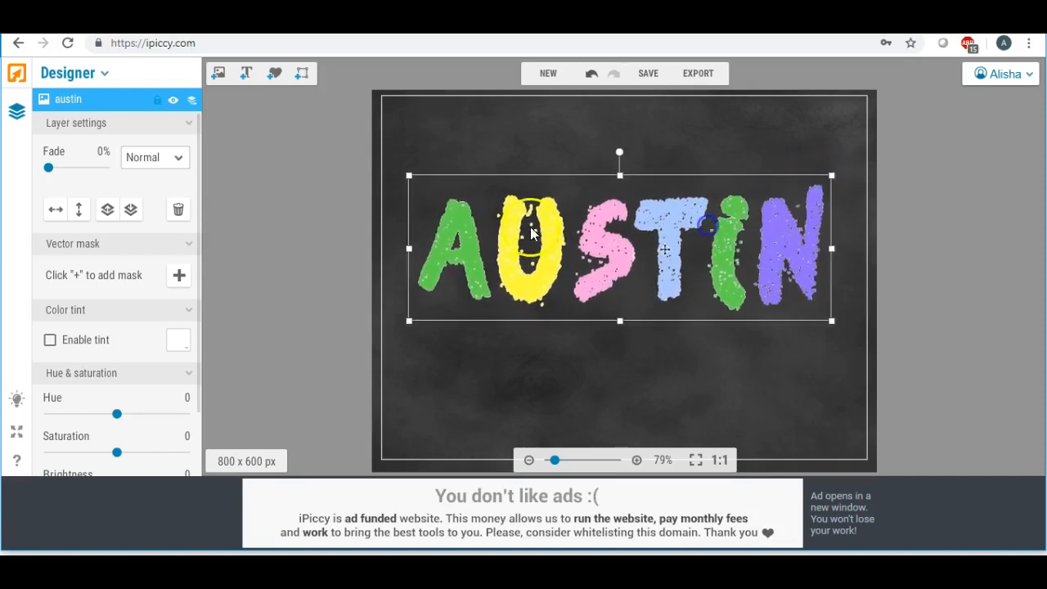
pyautogui.click(287, 229)
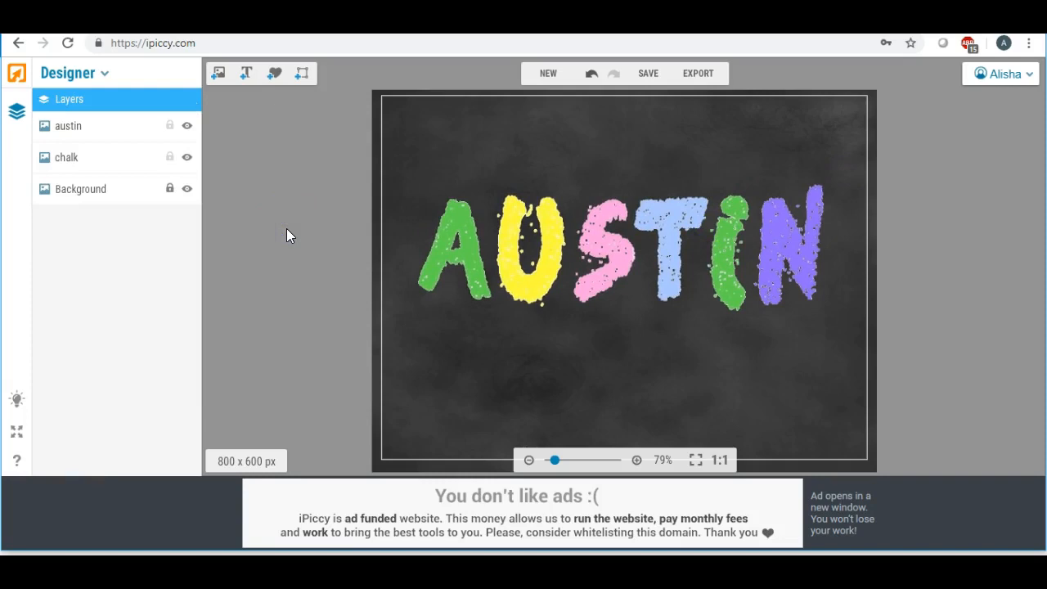